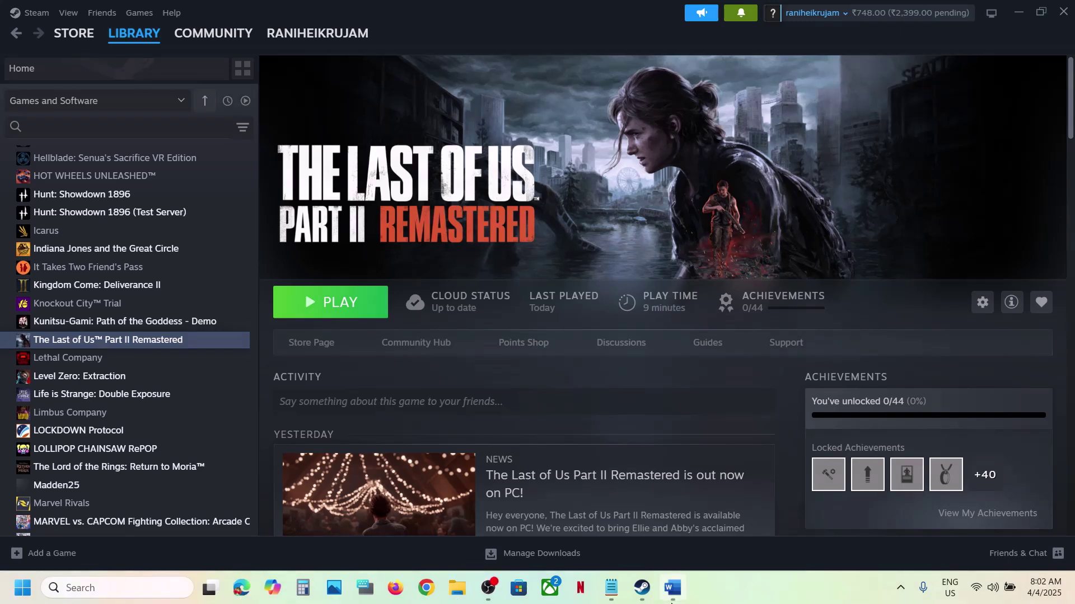
# Select the driver name 'AMD Adrenalin Edition 25.3.2' in the Word guide's Step 1 heading.
pyautogui.click(672, 600)
pyautogui.click(313, 203)
pyautogui.moveTo(254, 196); pyautogui.dragTo(702, 197)
pyautogui.hotkey('ctrl', 'c')
# Search Chrome for 'AMD Adrenalin Edition 25.3.2' and open AMD's release notes page.
pyautogui.click(426, 588)
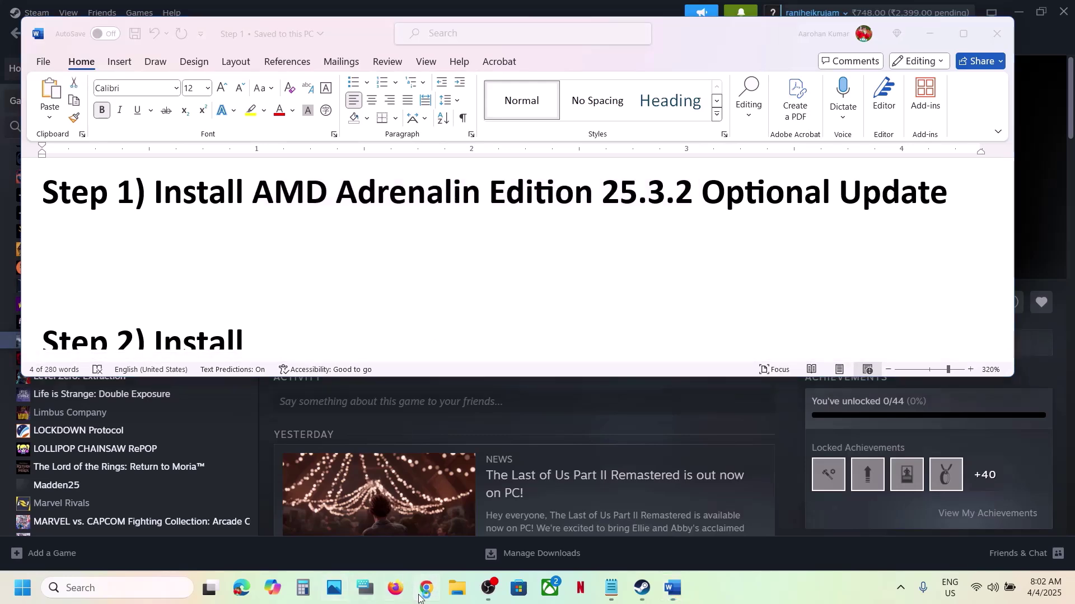
pyautogui.hotkey('ctrl', 'v')
pyautogui.press('Return')
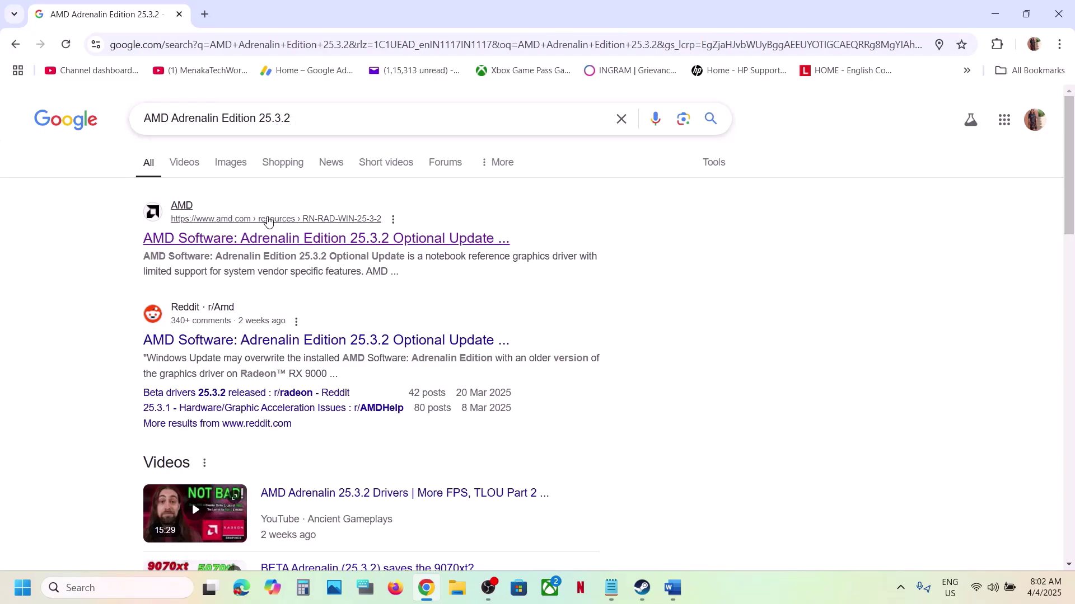
pyautogui.click(249, 240)
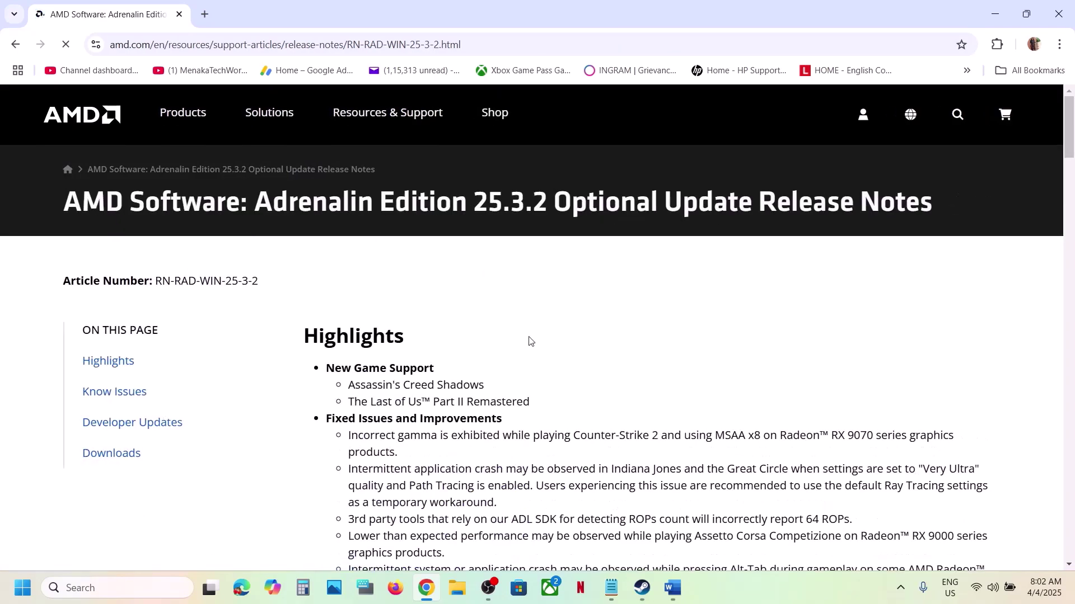
# Start downloading the Adrenalin 25.3.2 Windows driver installer from the release notes.
pyautogui.scroll(-15, 529, 339)
pyautogui.scroll(-12, 527, 335)
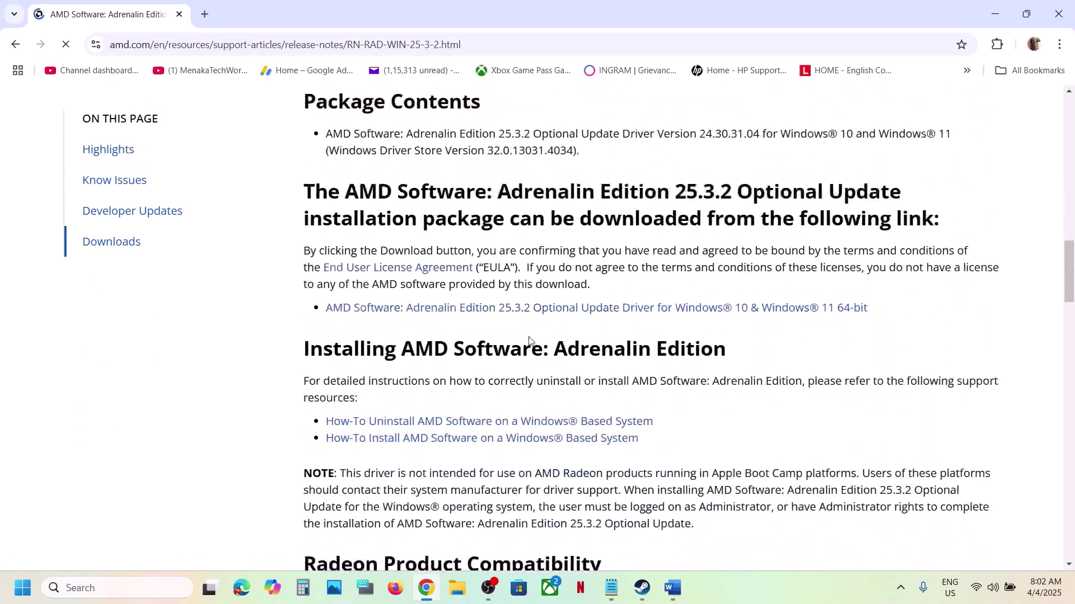
pyautogui.scroll(2, 560, 221)
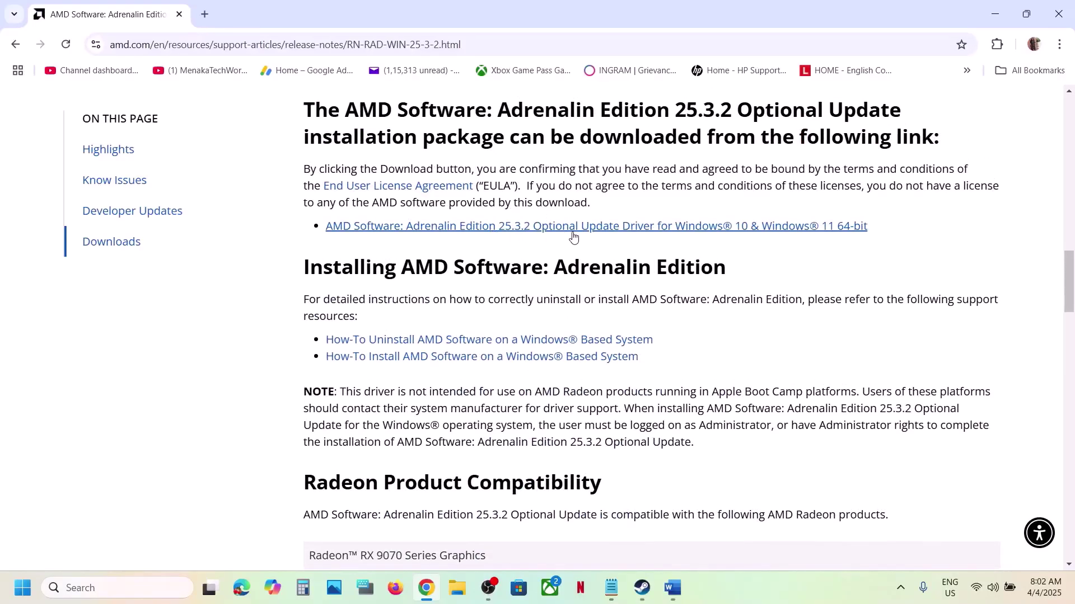
pyautogui.click(579, 232)
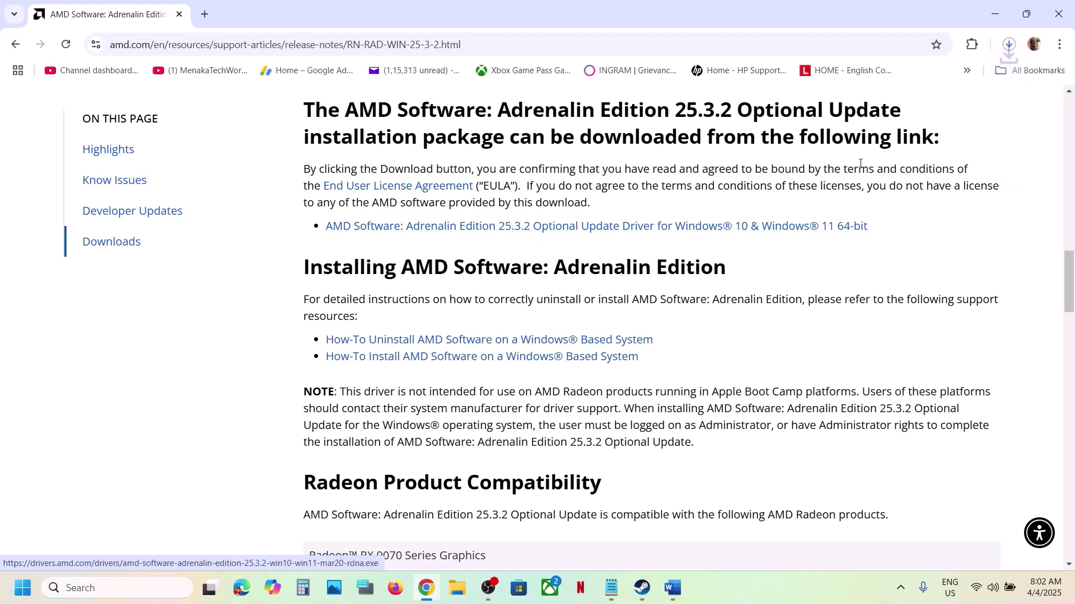
# Check the 870 MB download's progress, look at the Start menu power options, and return to Steam.
pyautogui.click(1010, 45)
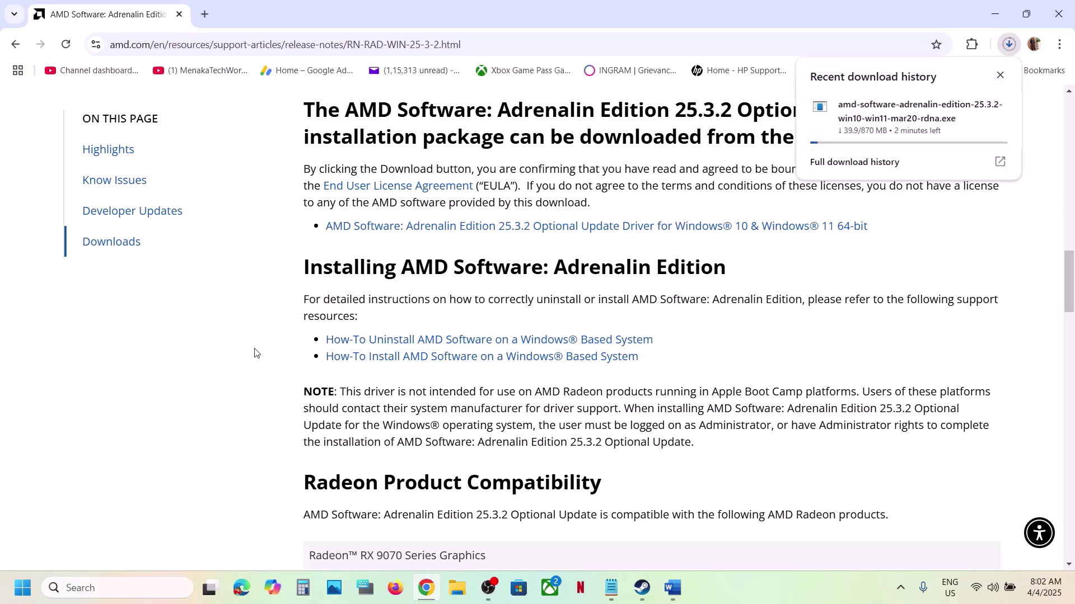
pyautogui.click(250, 358)
pyautogui.click(20, 587)
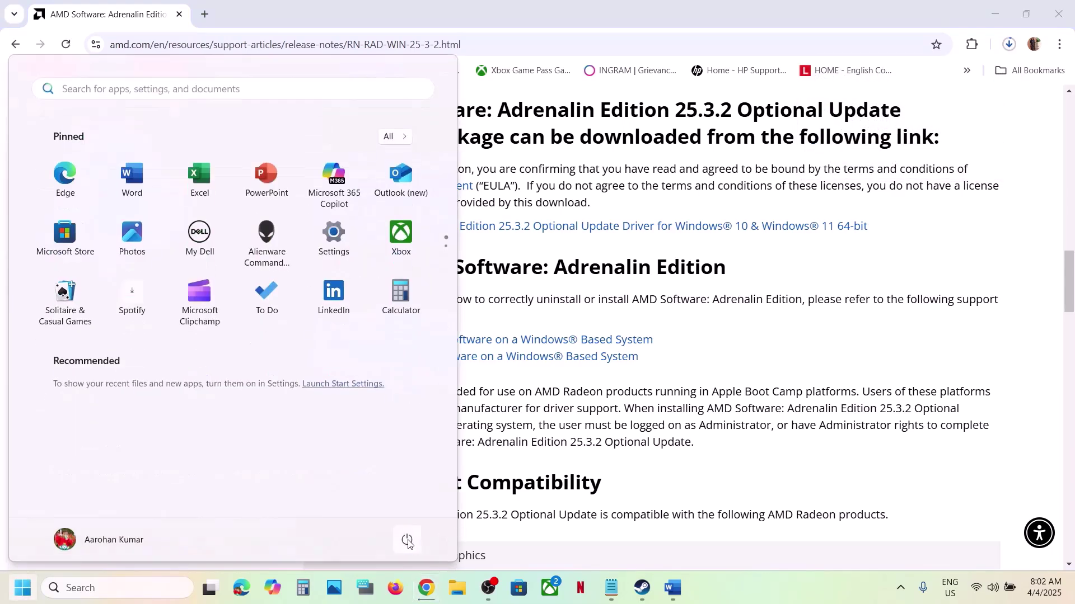
pyautogui.click(406, 540)
pyautogui.click(677, 541)
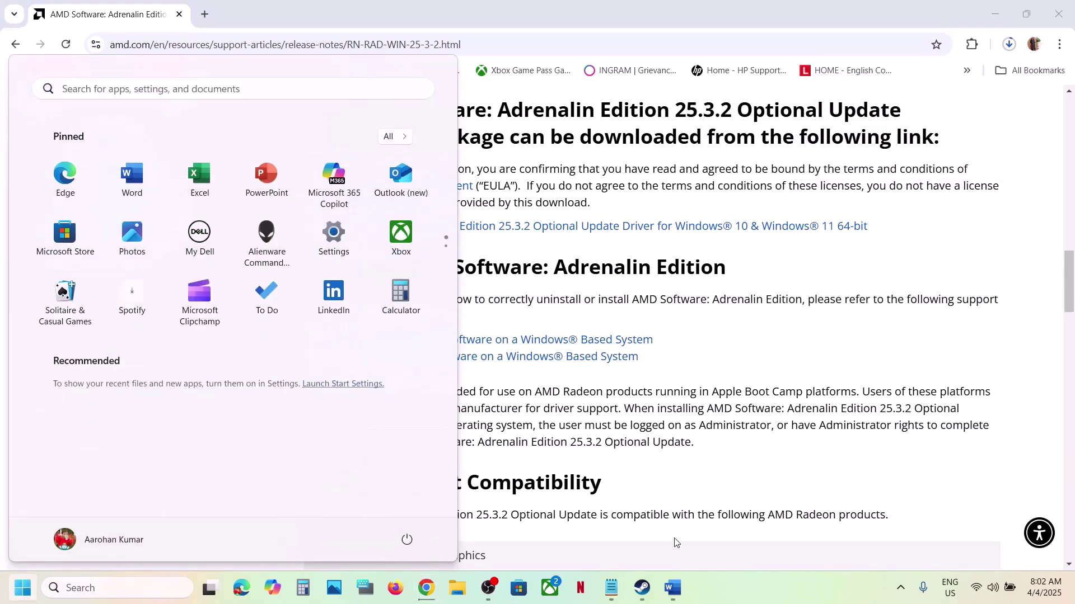
pyautogui.click(642, 591)
# Highlight the 'Verify the game files' step in the Word notes.
pyautogui.click(672, 587)
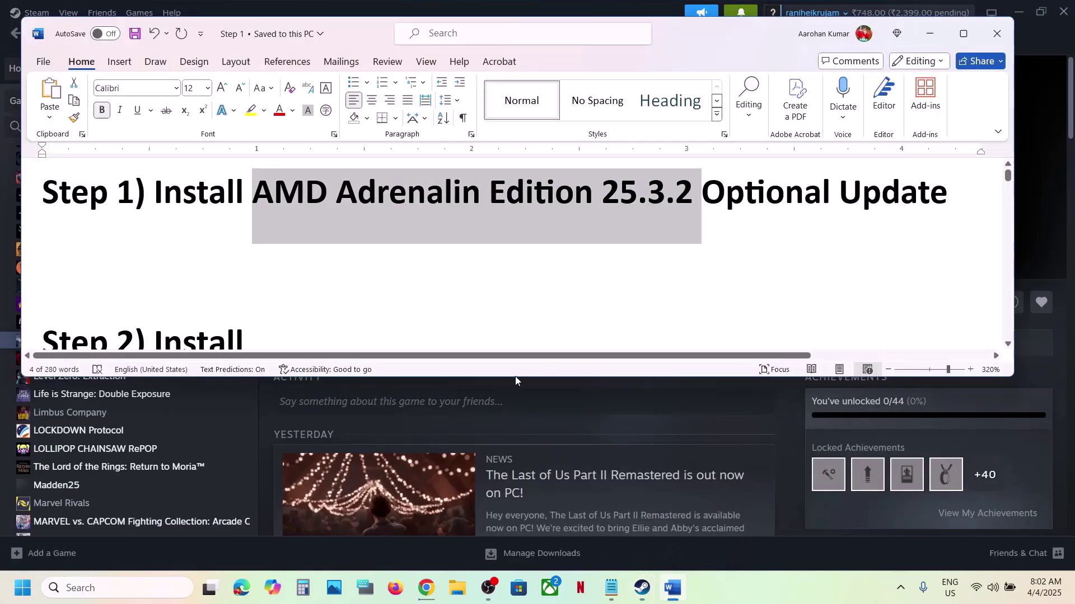
pyautogui.scroll(-3, 420, 300)
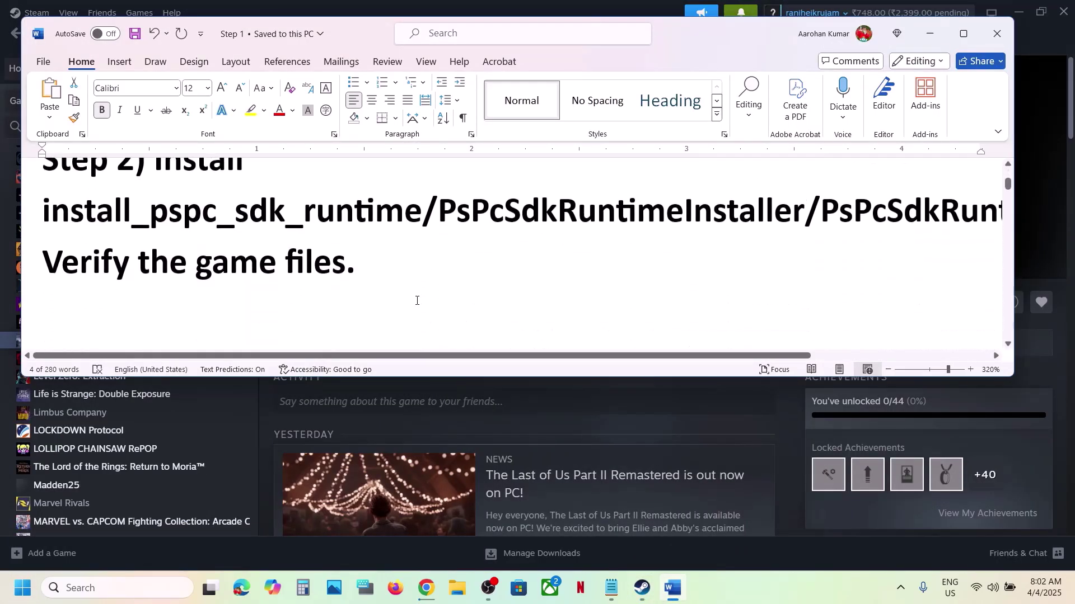
pyautogui.moveTo(365, 259); pyautogui.dragTo(42, 262)
# Open The Last of Us Part II Remastered's local files via Manage > Browse local files.
pyautogui.click(448, 13)
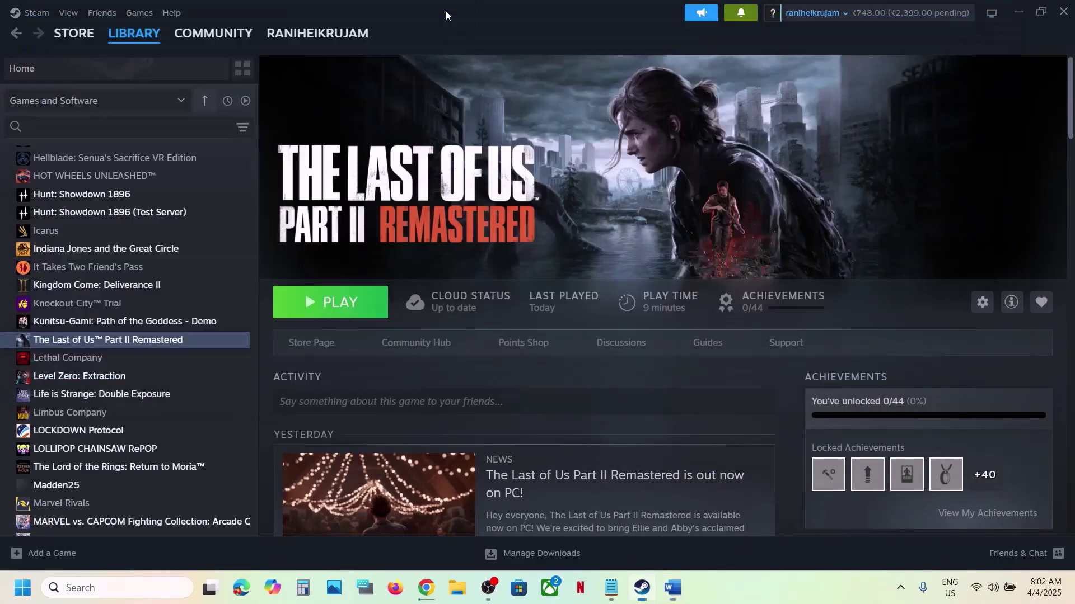
pyautogui.rightClick(117, 343)
pyautogui.moveTo(163, 426)
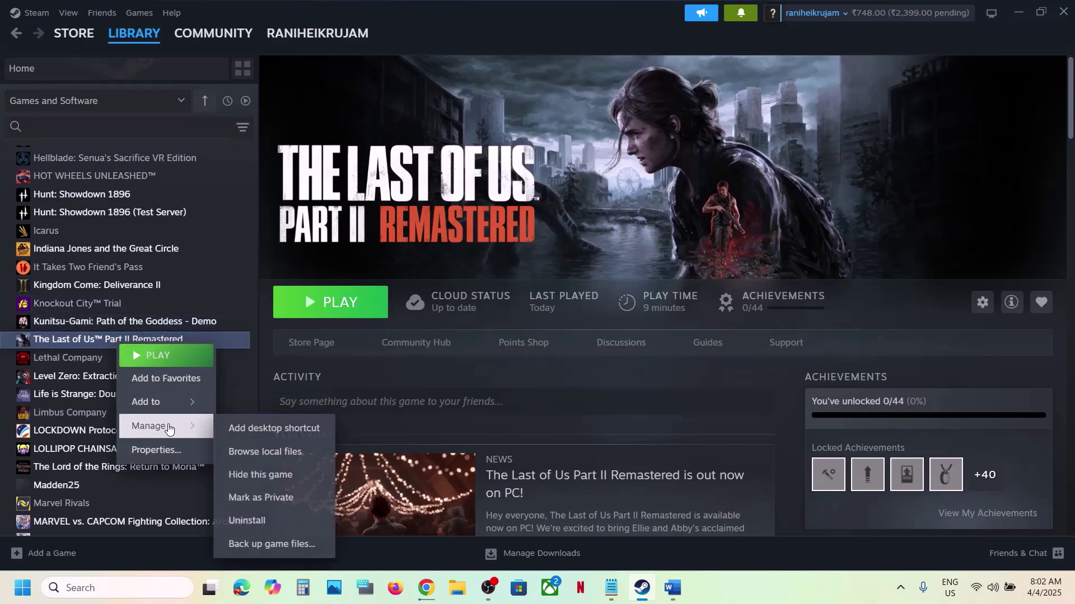
pyautogui.click(286, 451)
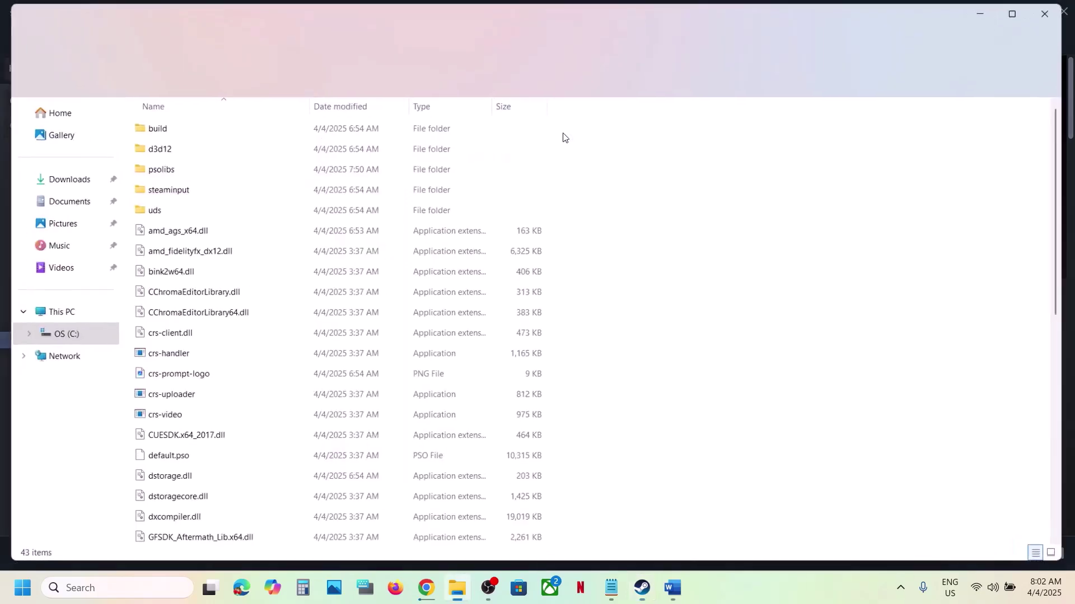
# Run install_pspc_sdk_runtime from the game folder as administrator.
pyautogui.scroll(-3, 183, 243)
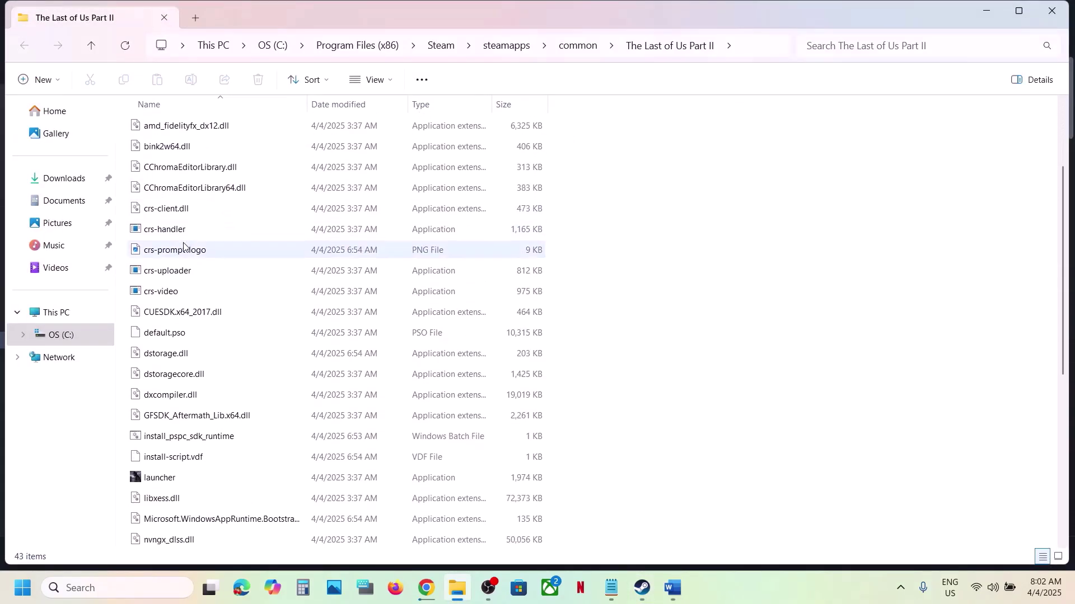
pyautogui.scroll(1, 183, 245)
pyautogui.scroll(-2, 183, 245)
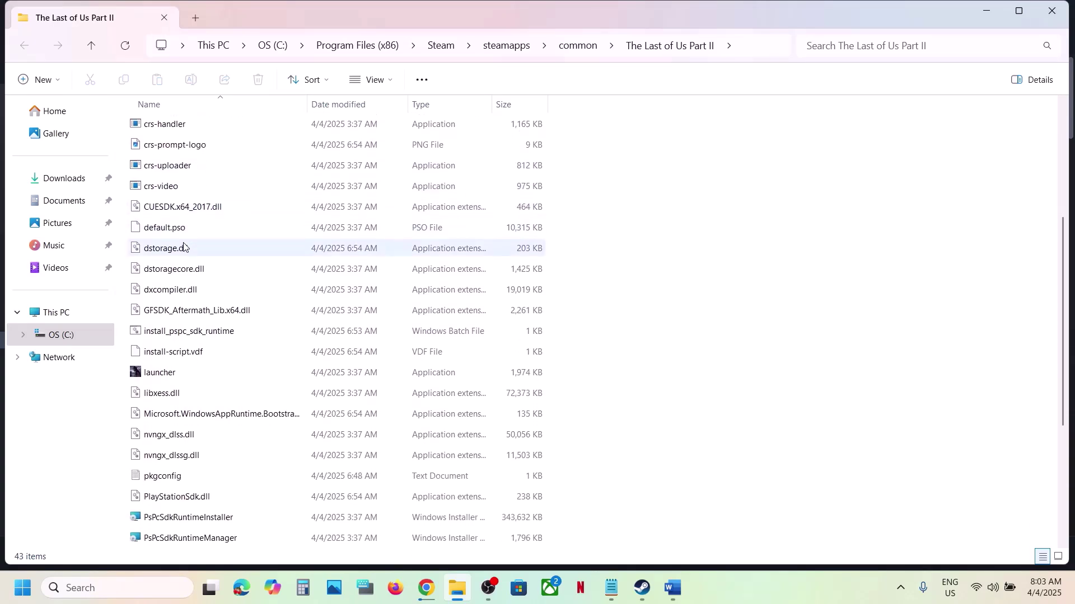
pyautogui.click(194, 312)
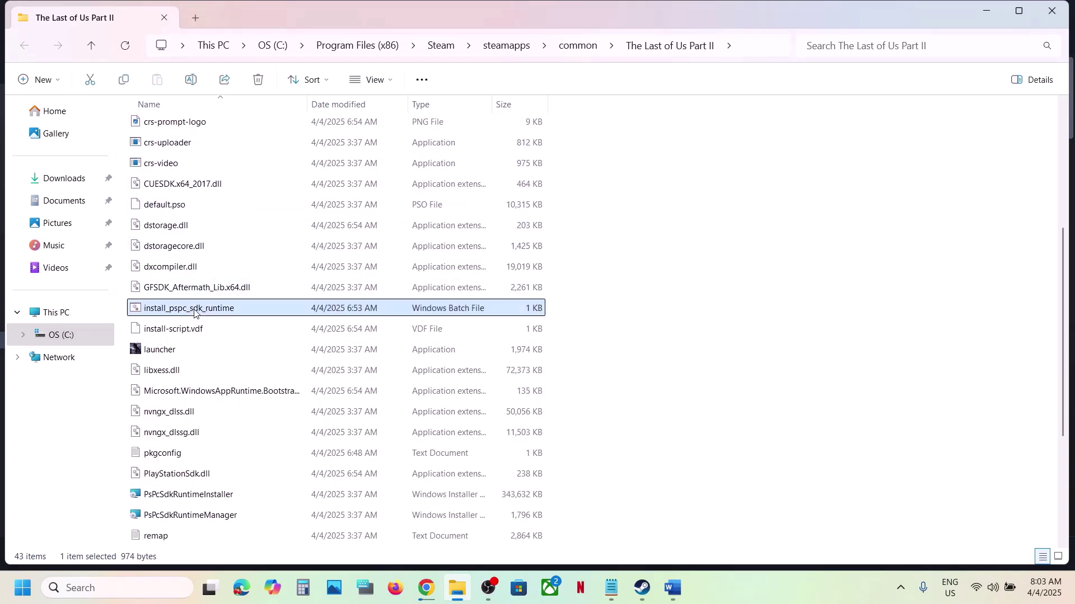
pyautogui.rightClick(238, 312)
pyautogui.click(336, 283)
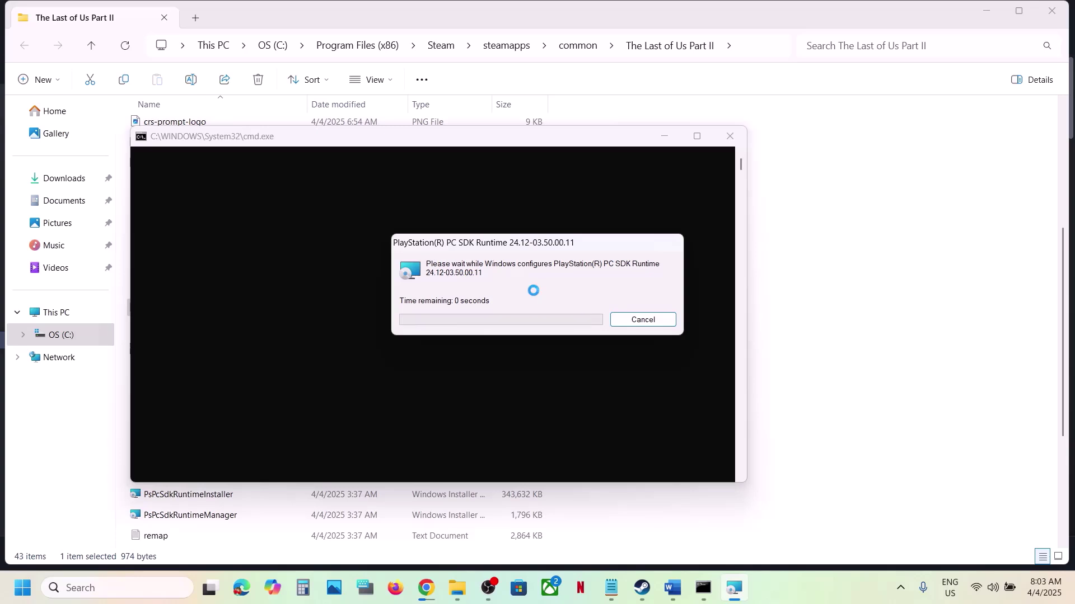
# Close the console after PlayStation PC SDK Runtime 24.12-03.50.00.11 installs, then return to Steam.
pyautogui.click(357, 279)
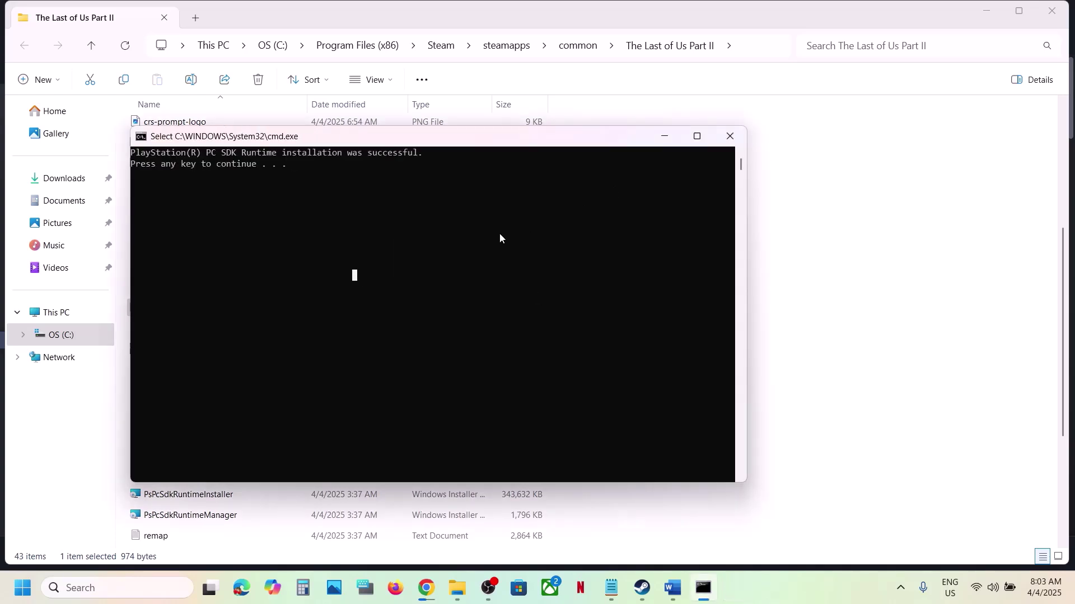
pyautogui.press('Return')
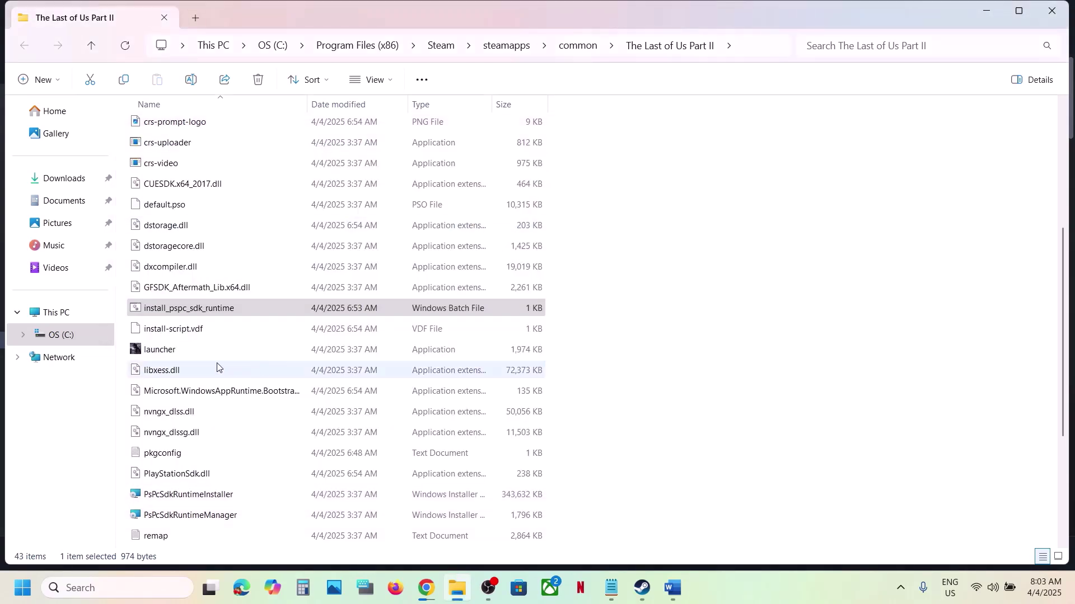
pyautogui.click(642, 588)
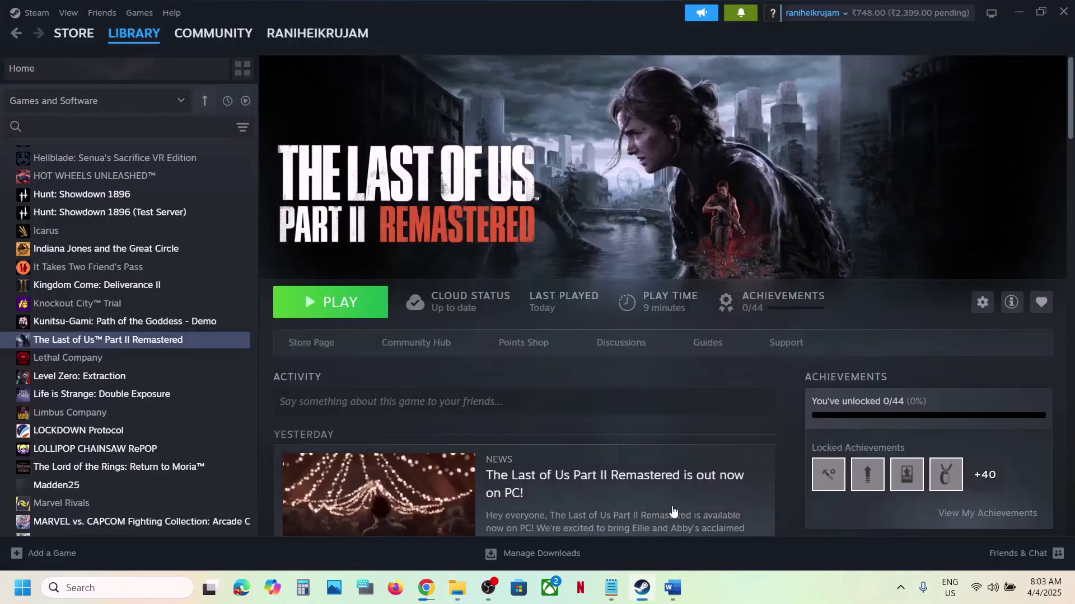
# Launch the PsPcSdkRuntimeInstaller package from the game folder.
pyautogui.click(642, 588)
pyautogui.scroll(-2, 297, 334)
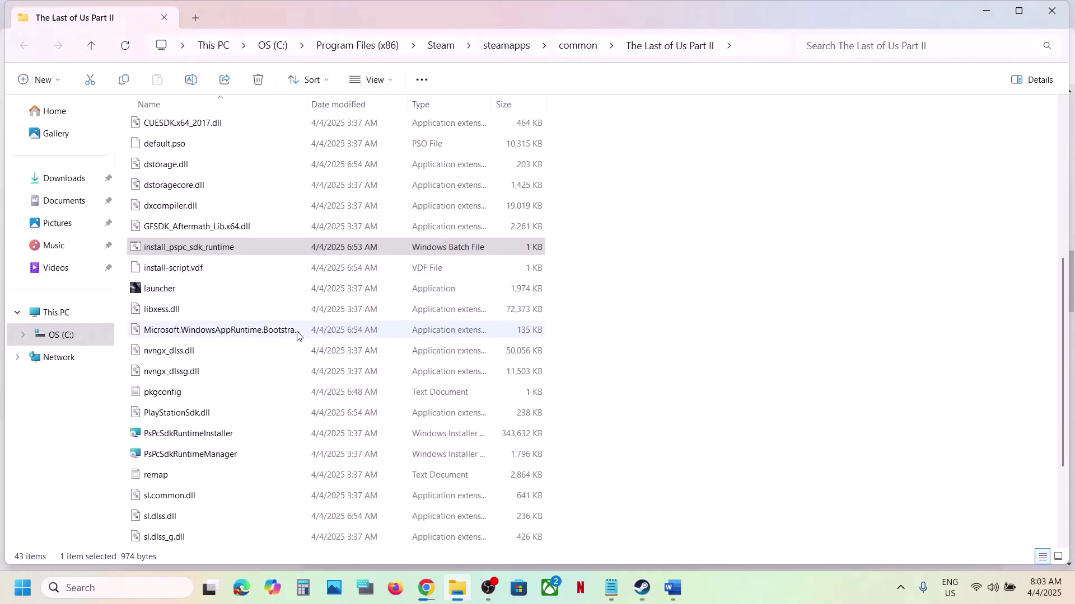
pyautogui.scroll(-1, 297, 336)
pyautogui.click(157, 318)
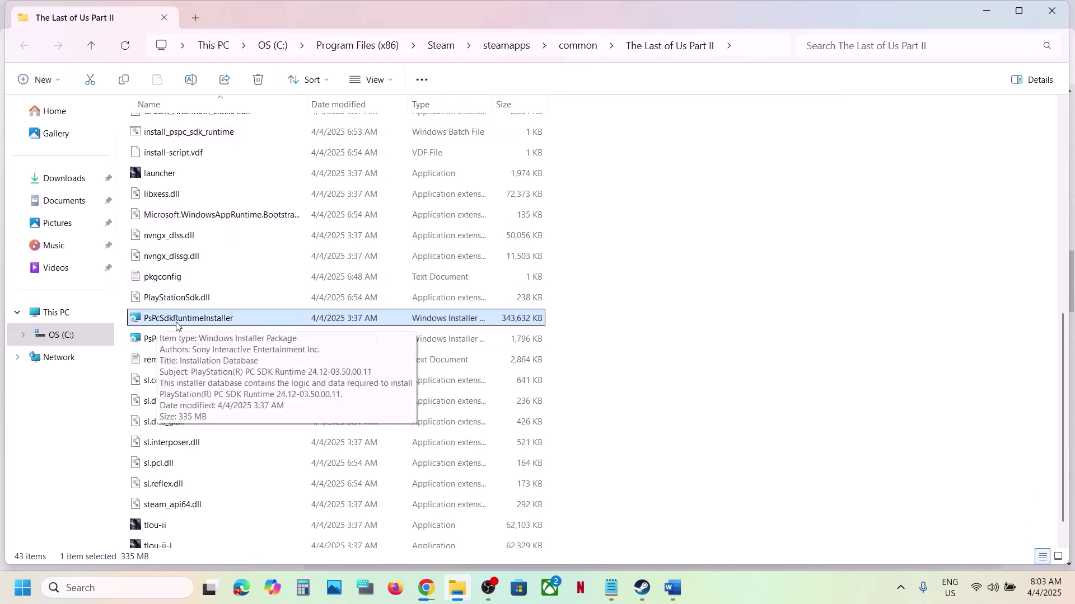
pyautogui.rightClick(197, 326)
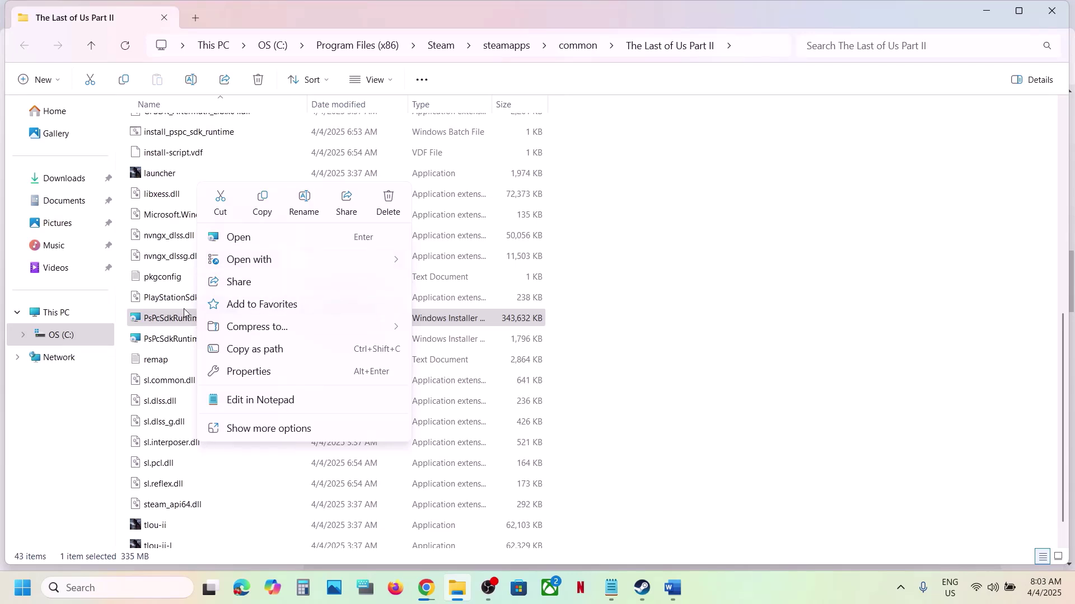
pyautogui.press('Return')
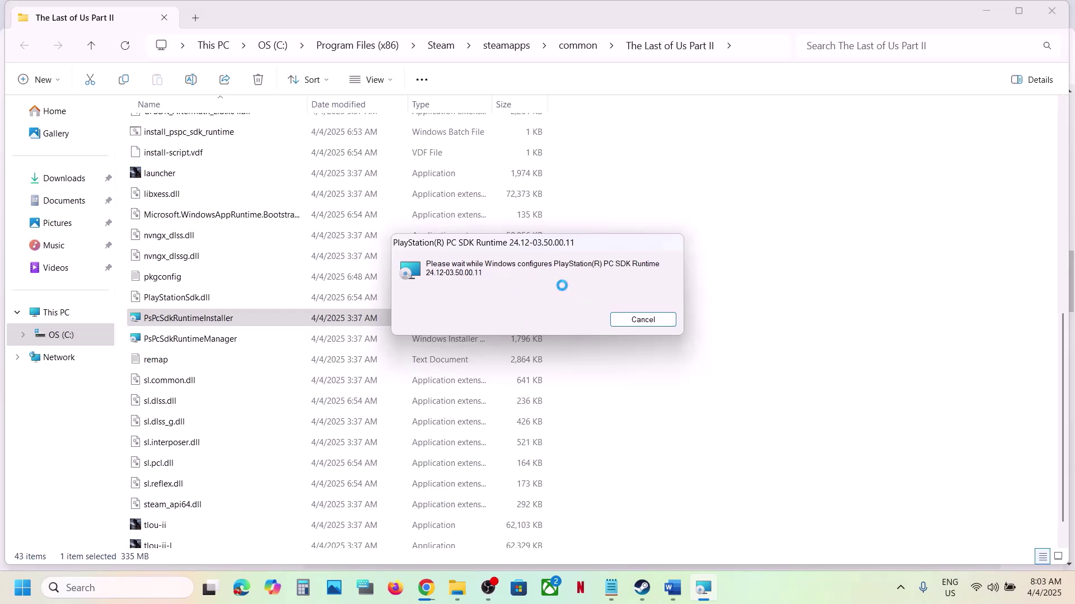
# Launch PsPcSdkRuntimeManager and cancel the blocked installation.
pyautogui.click(232, 343)
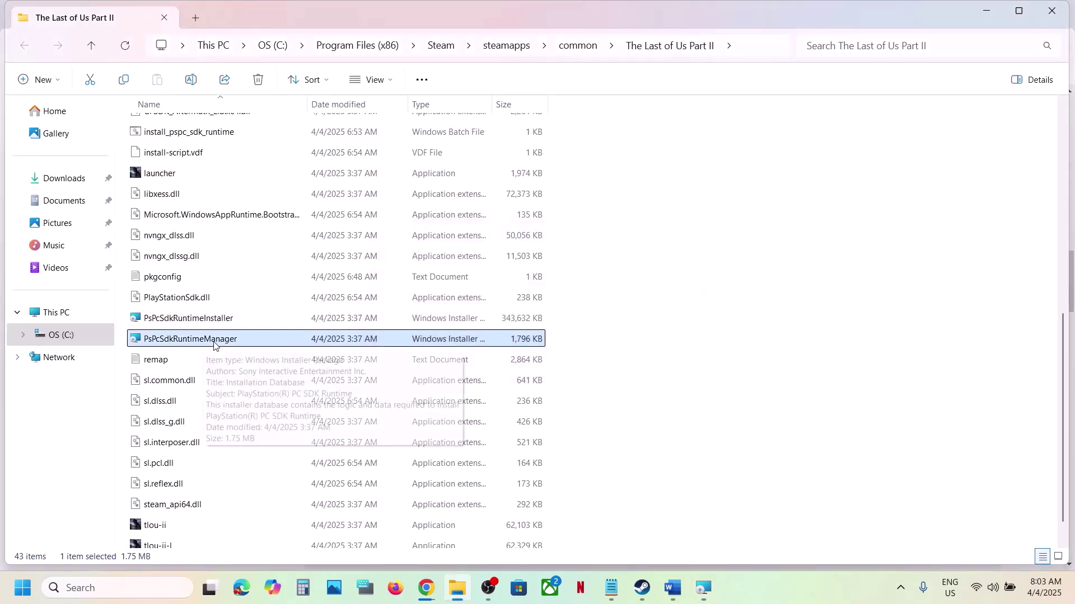
pyautogui.doubleClick(223, 343)
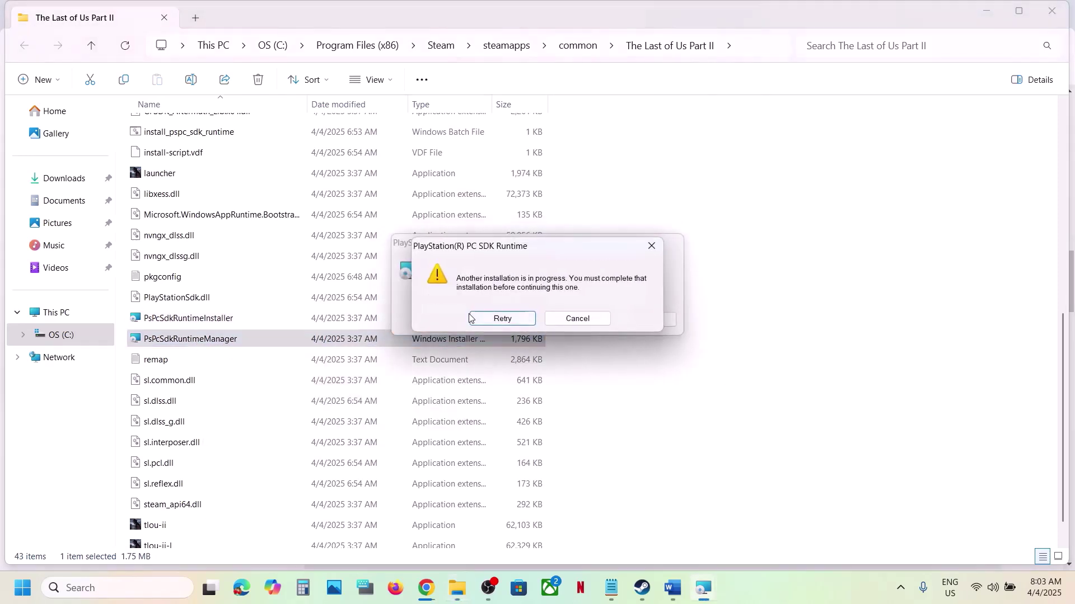
pyautogui.press('Tab')
pyautogui.press('Return')
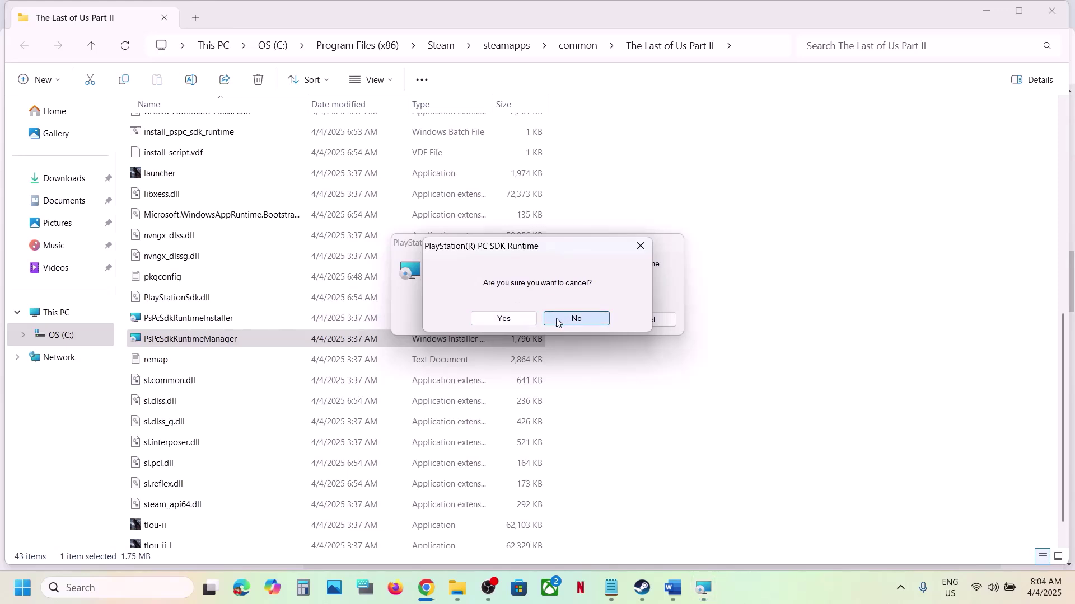
pyautogui.click(510, 319)
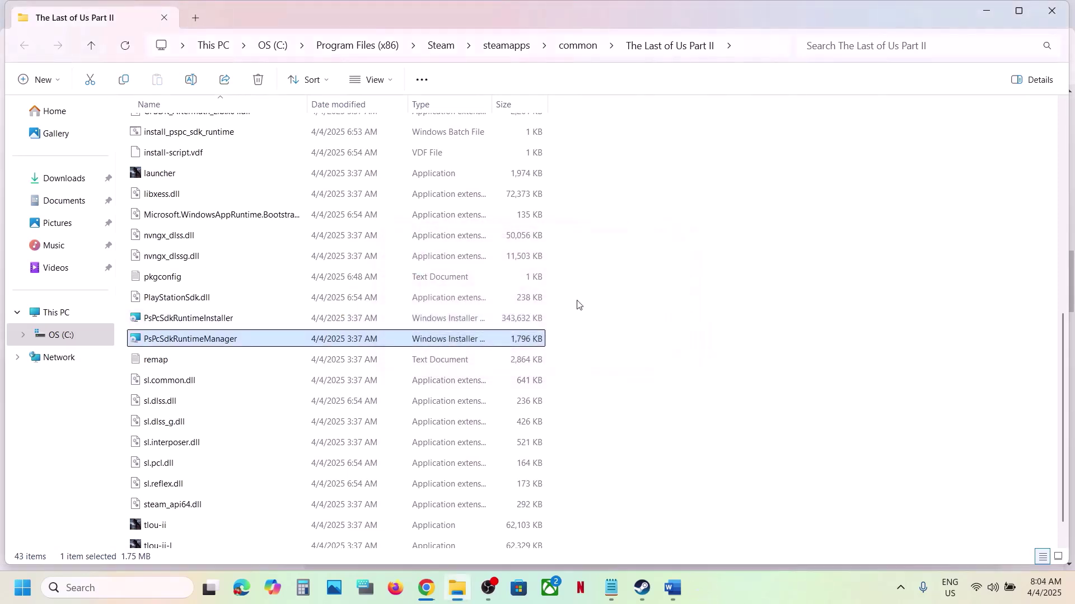
# Rerun the PlayStation PC SDK runtime installer and let it finish configuring.
pyautogui.doubleClick(217, 318)
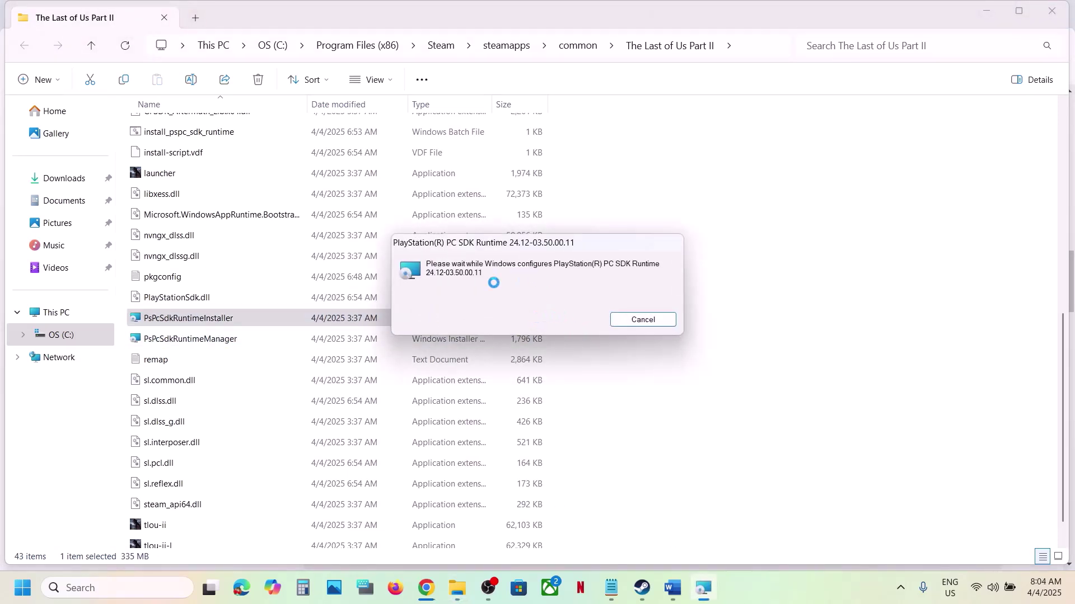
pyautogui.click(644, 600)
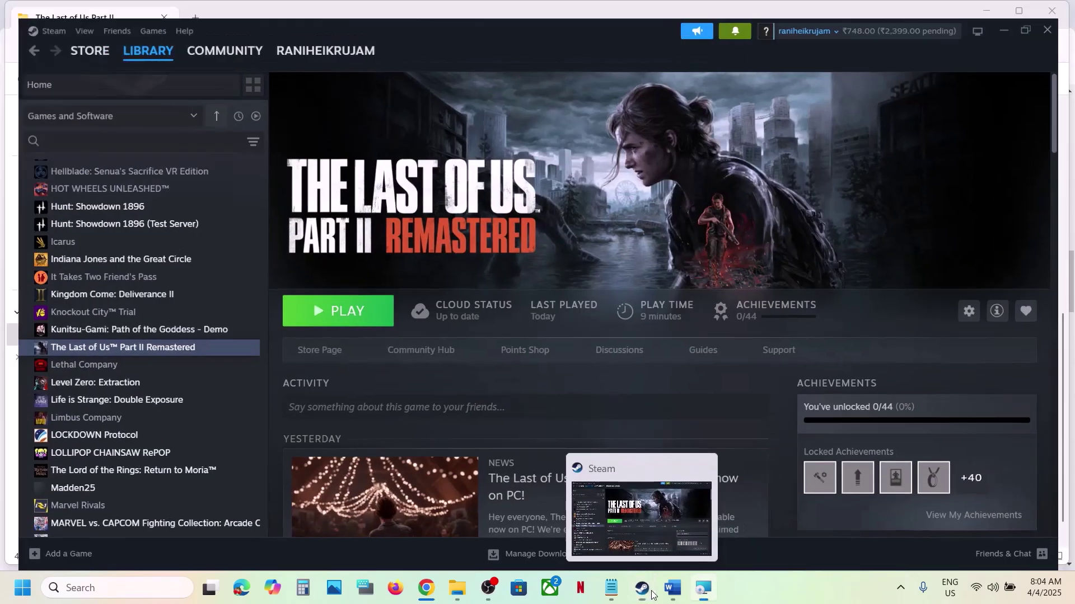
pyautogui.click(650, 593)
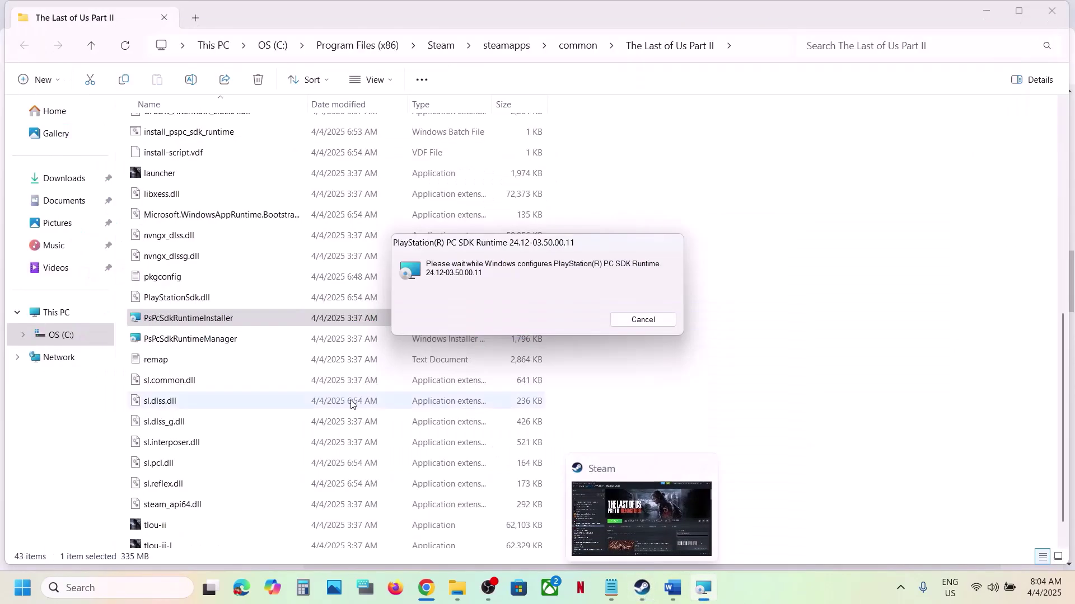
pyautogui.click(174, 341)
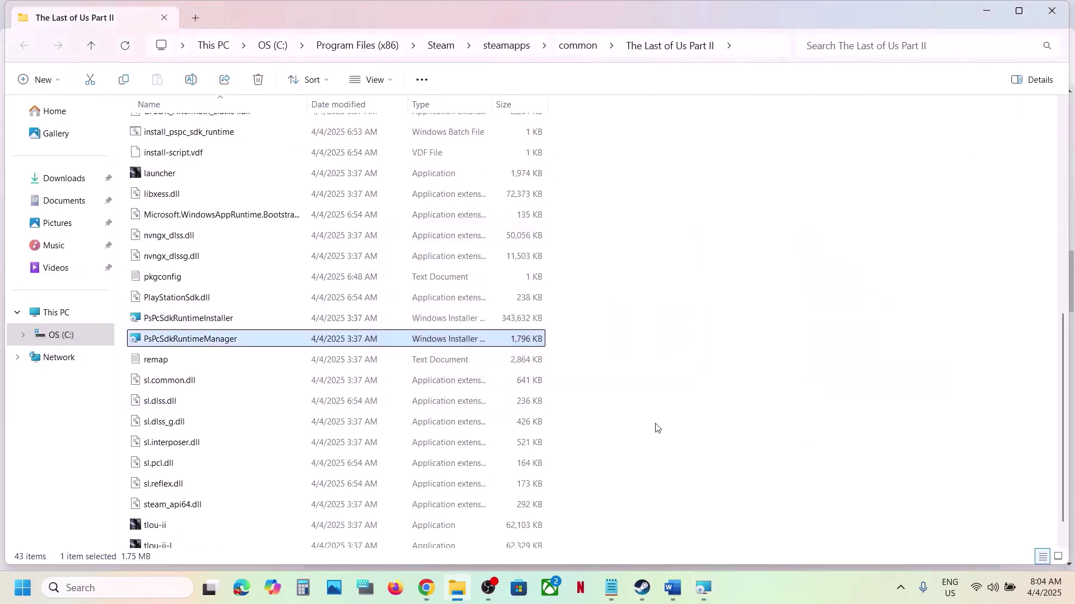
# Scroll the Word notes down and clear the highlight on the heading.
pyautogui.click(671, 598)
pyautogui.scroll(-3, 360, 304)
pyautogui.scroll(-3, 360, 304)
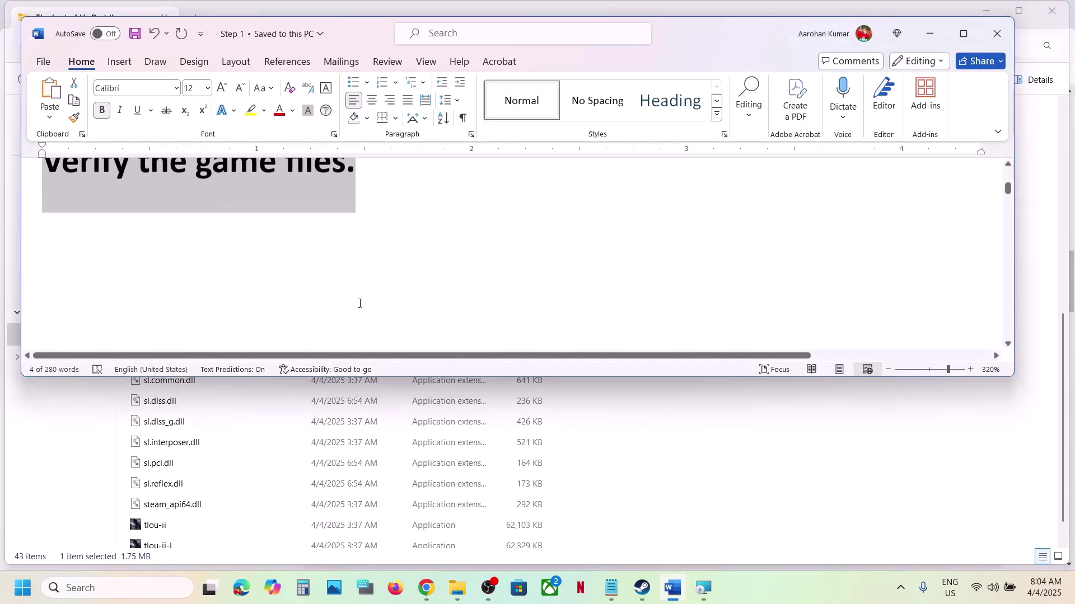
pyautogui.click(92, 201)
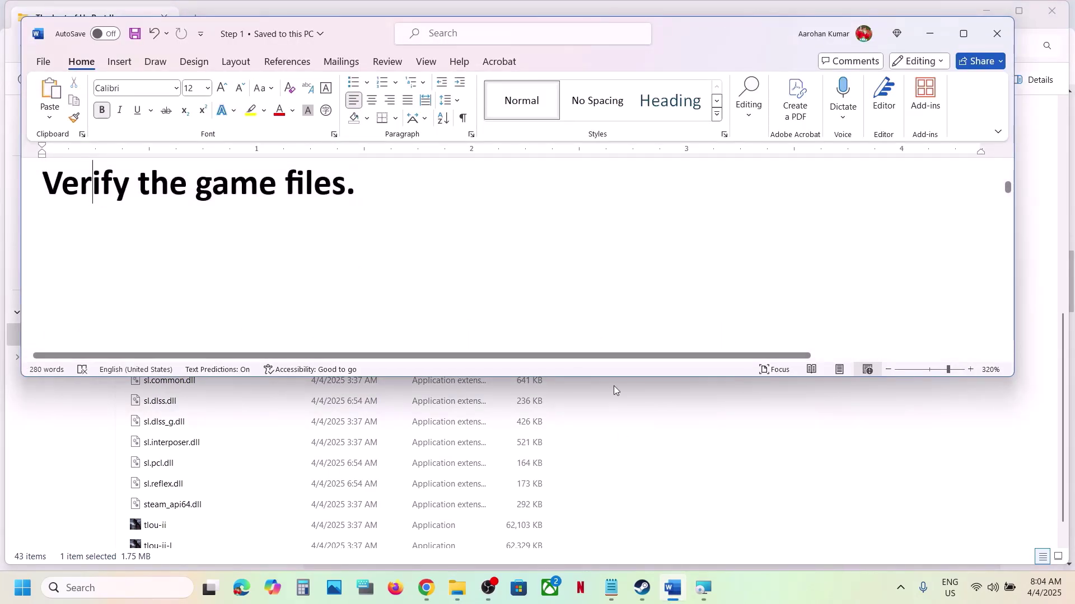
# View the game's Installed Files properties in Steam, close them, and return to Word.
pyautogui.click(642, 588)
pyautogui.rightClick(175, 344)
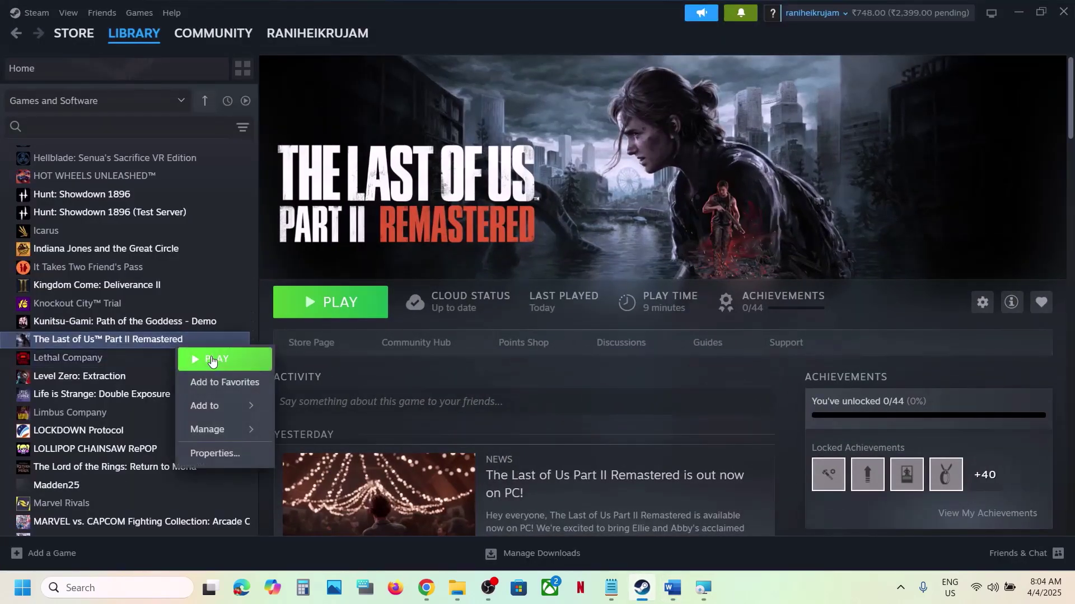
pyautogui.click(222, 450)
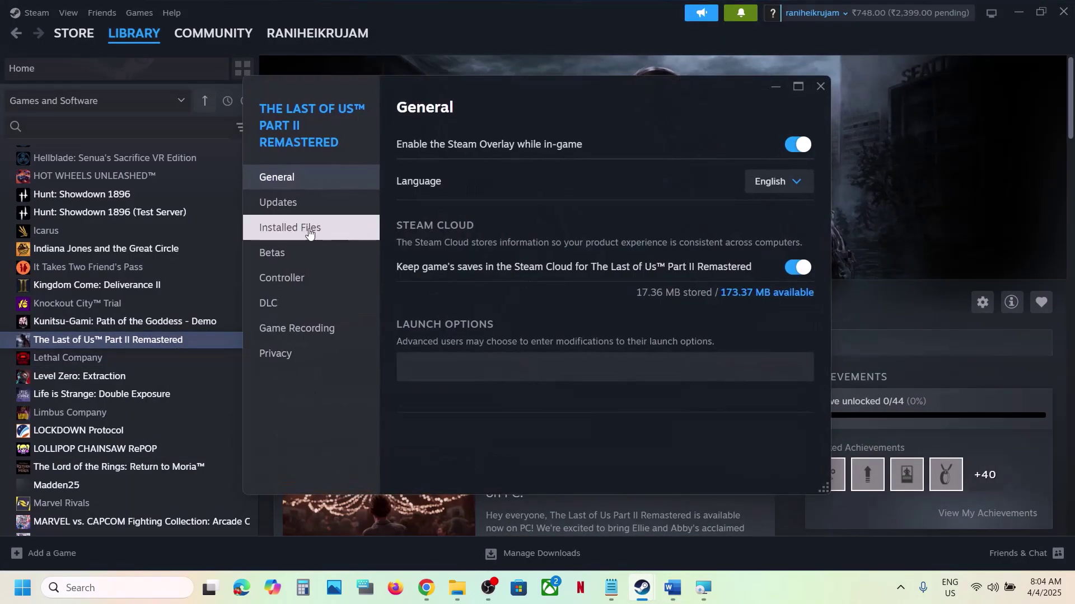
pyautogui.click(309, 230)
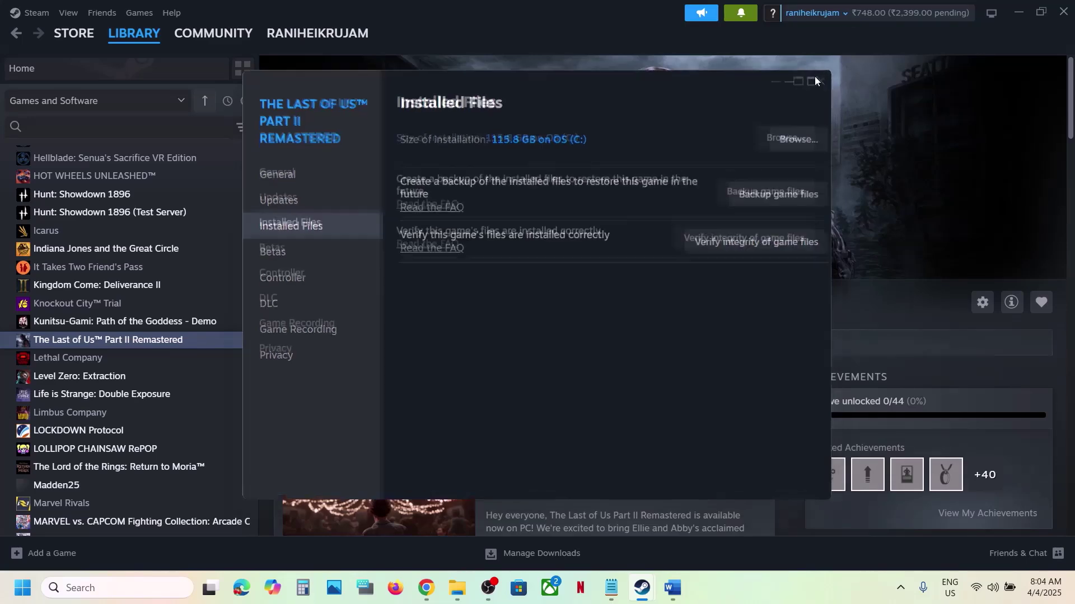
pyautogui.moveTo(814, 76); pyautogui.dragTo(815, 1)
pyautogui.click(820, 11)
pyautogui.click(673, 588)
# Highlight parts of Step 3's 'Add game exe to Malwarebytes' line, ending on 'Malwarebytes'.
pyautogui.scroll(-2, 387, 324)
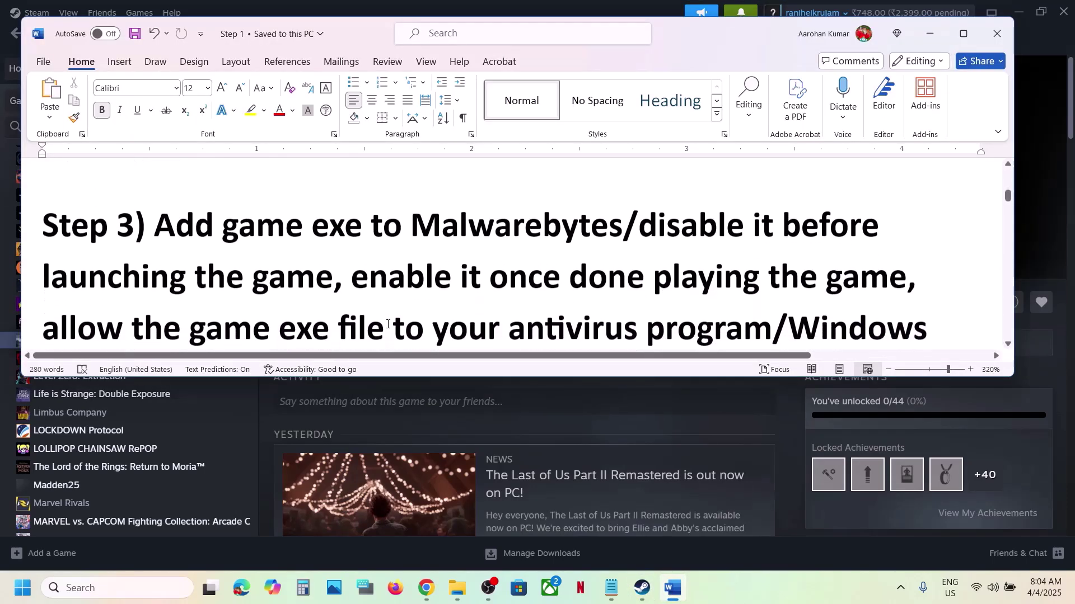
pyautogui.moveTo(170, 215); pyautogui.dragTo(496, 219)
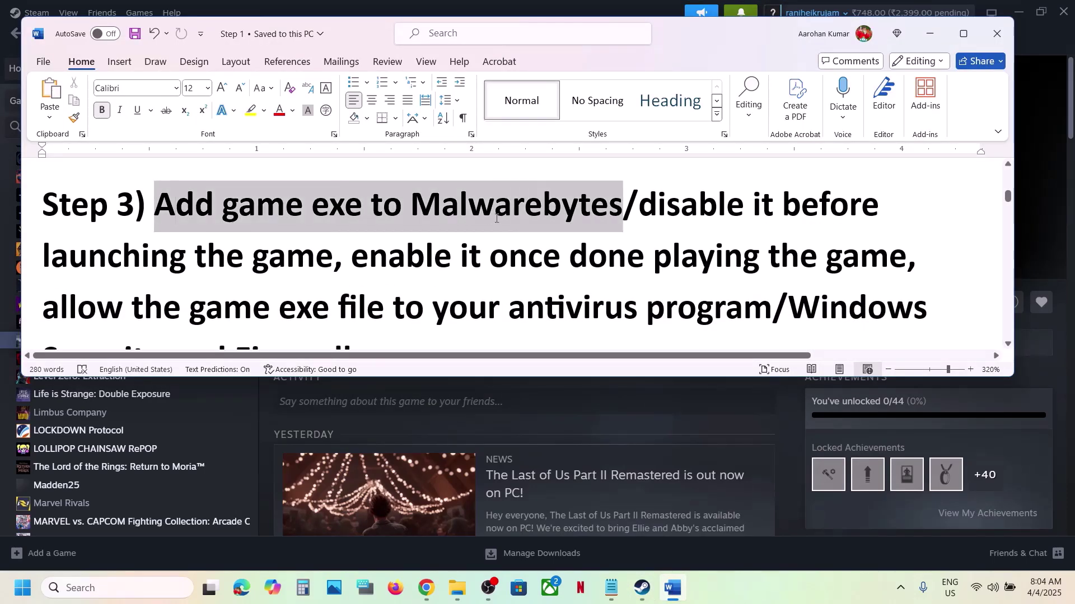
pyautogui.click(610, 212)
pyautogui.moveTo(415, 195); pyautogui.dragTo(622, 208)
pyautogui.moveTo(206, 214); pyautogui.dragTo(414, 208)
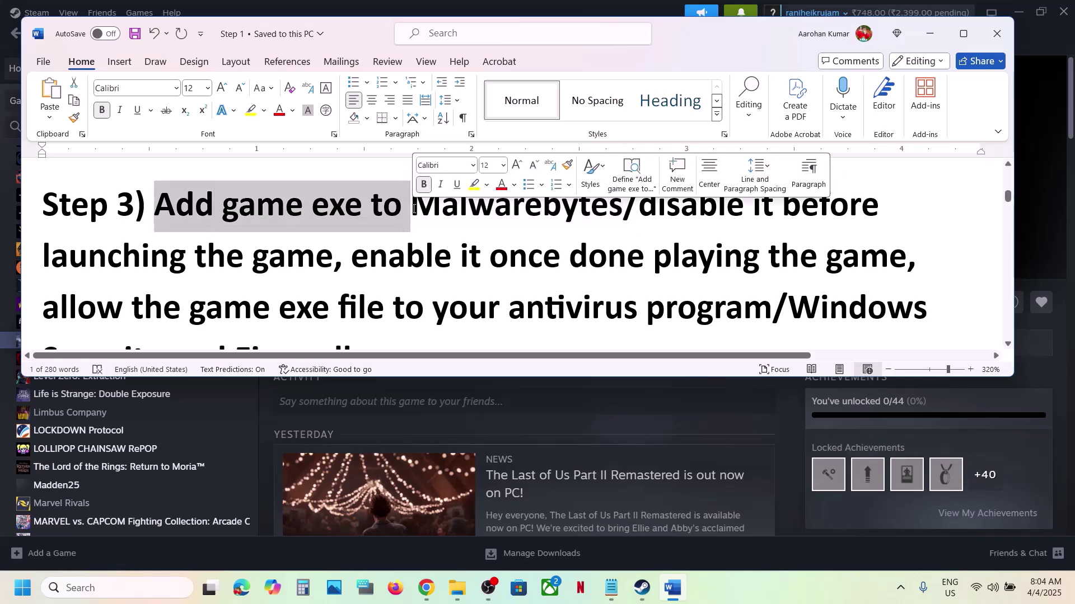
pyautogui.click(515, 207)
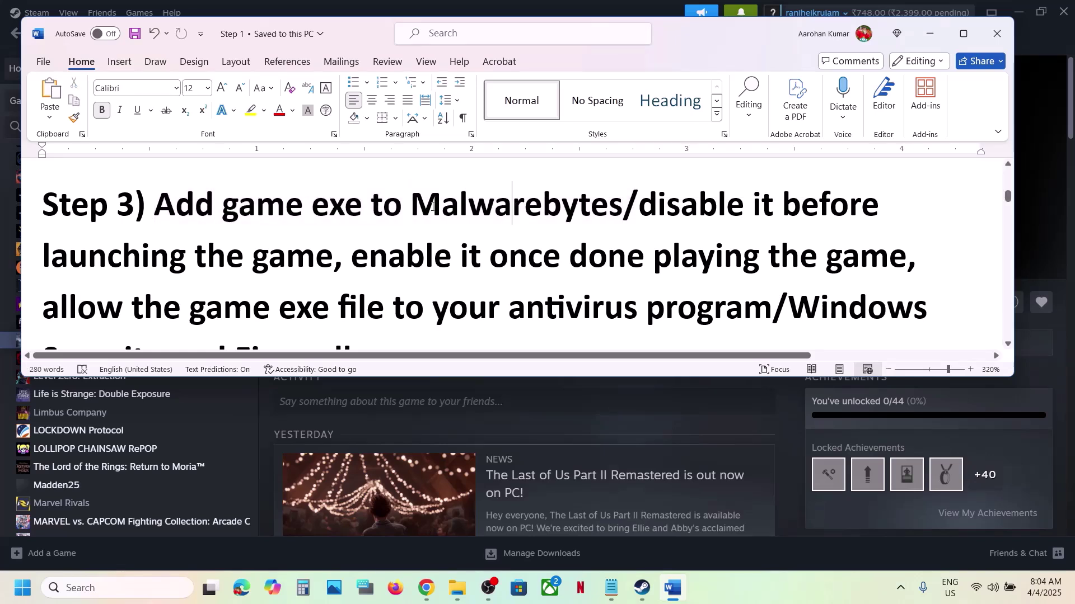
pyautogui.moveTo(412, 207); pyautogui.dragTo(780, 263)
pyautogui.click(329, 270)
pyautogui.click(781, 263)
pyautogui.doubleClick(468, 199)
# Select the next line of Step 3, minimize and restore Word, then bring Steam forward.
pyautogui.scroll(-2, 468, 200)
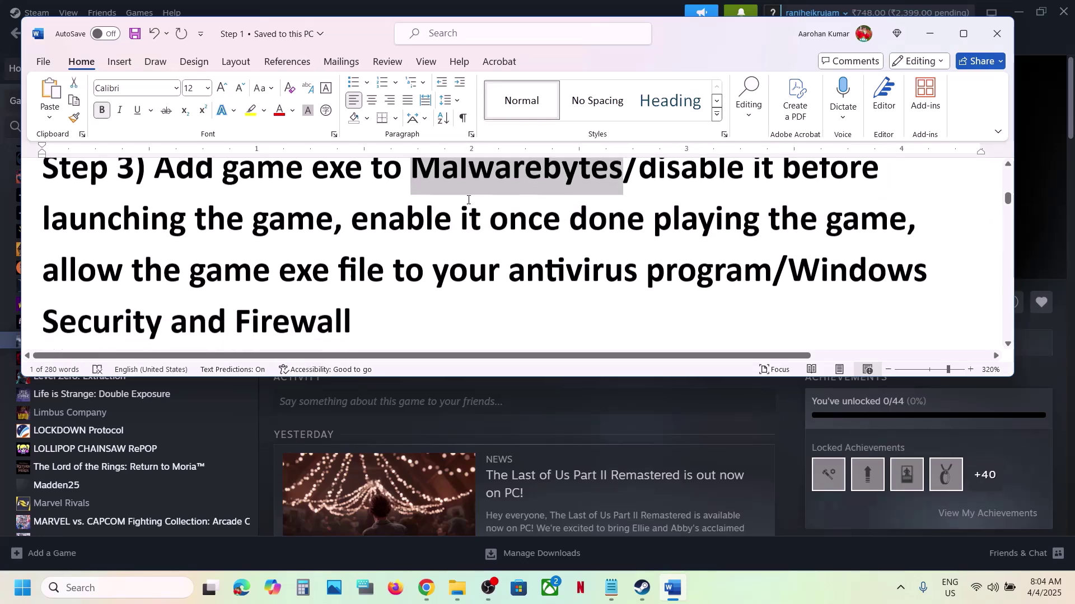
pyautogui.scroll(1, 467, 199)
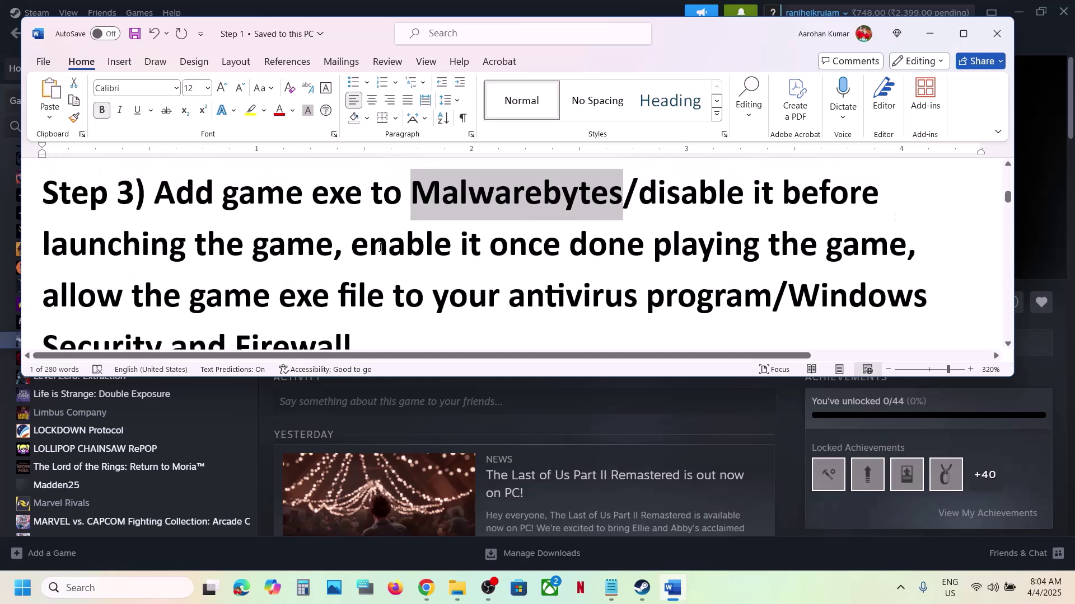
pyautogui.scroll(-1, 373, 265)
pyautogui.moveTo(64, 276); pyautogui.dragTo(770, 285)
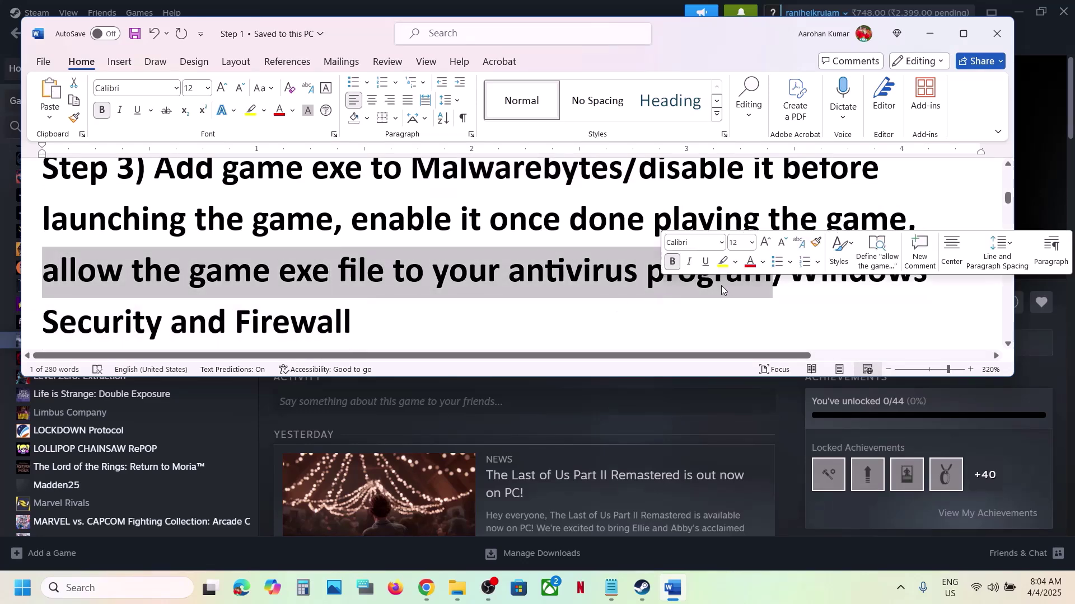
pyautogui.click(930, 35)
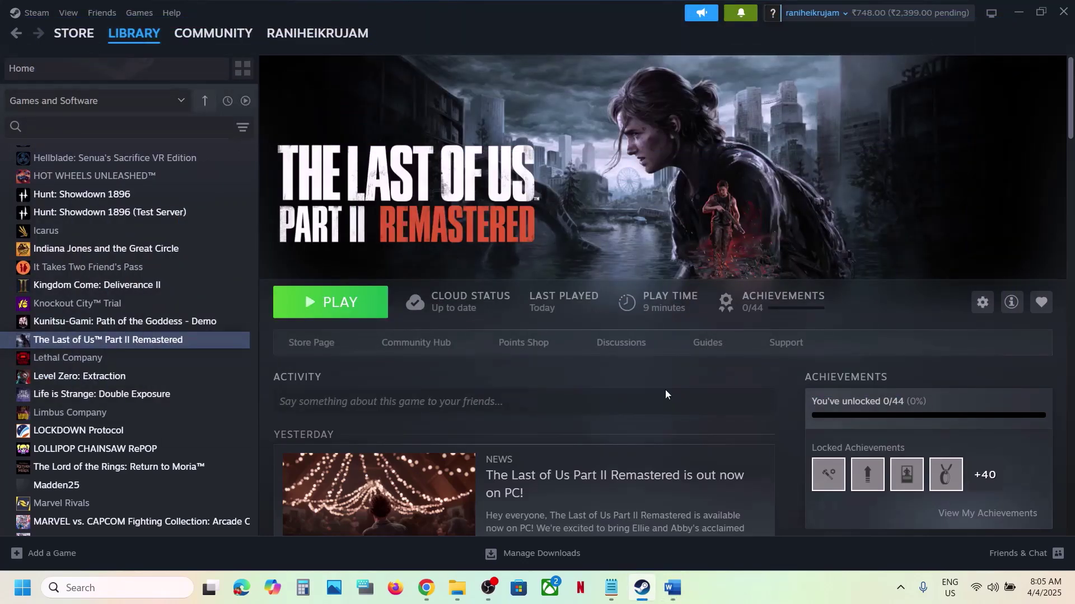
pyautogui.click(672, 587)
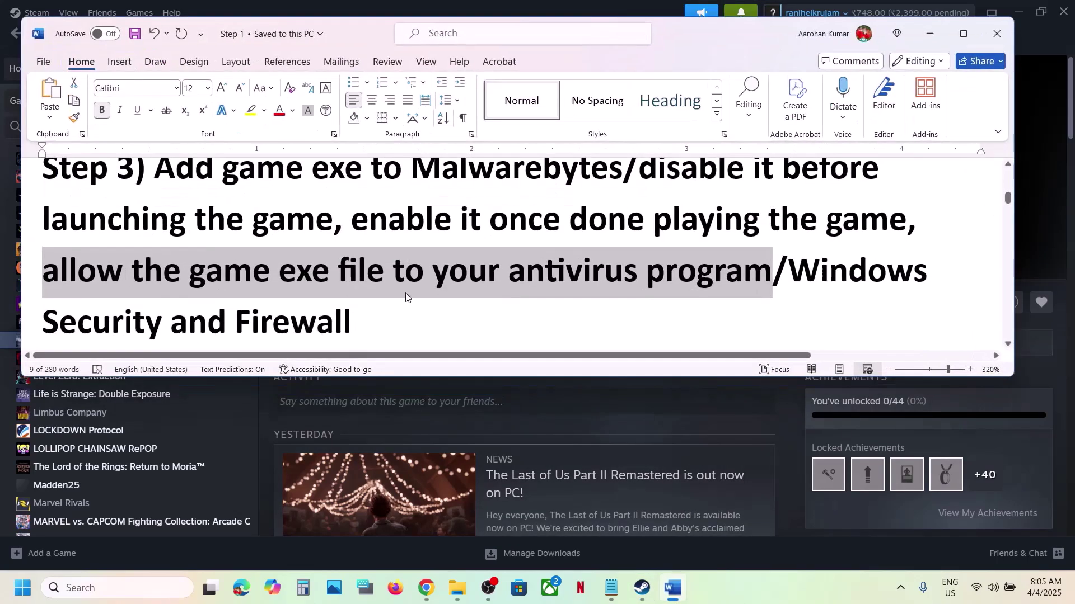
pyautogui.click(1050, 245)
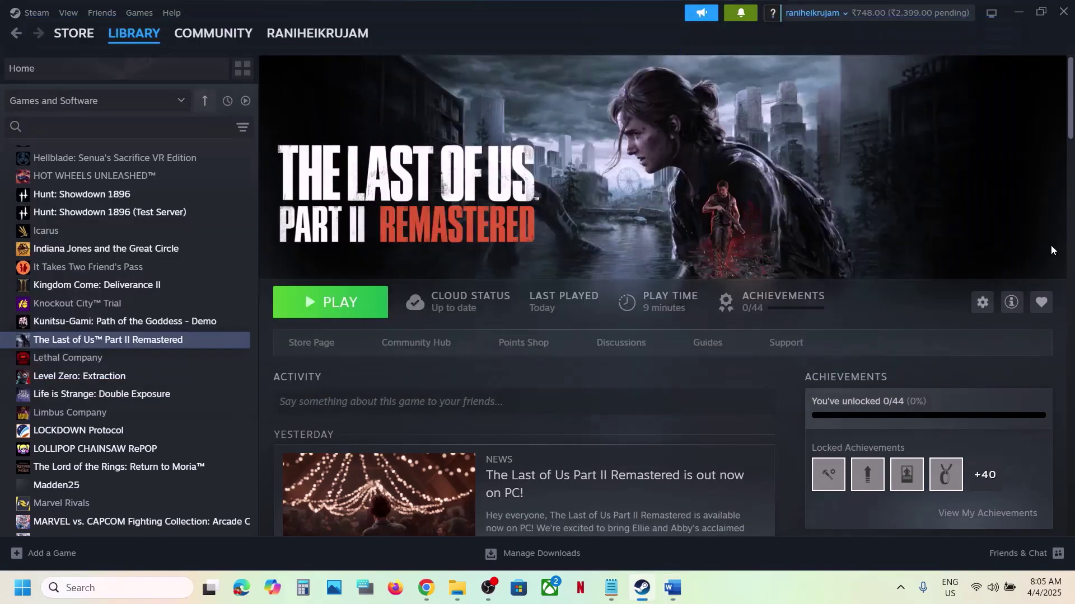
# Go from Settings > Privacy & security > Windows Security to Virus & threat protection.
pyautogui.press('super+i')
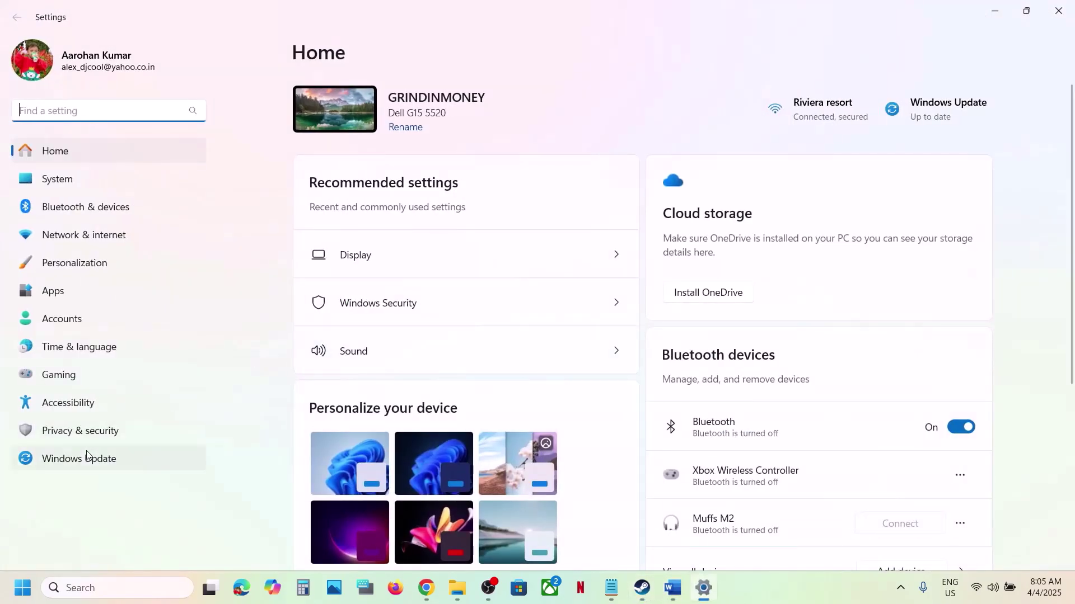
pyautogui.click(81, 437)
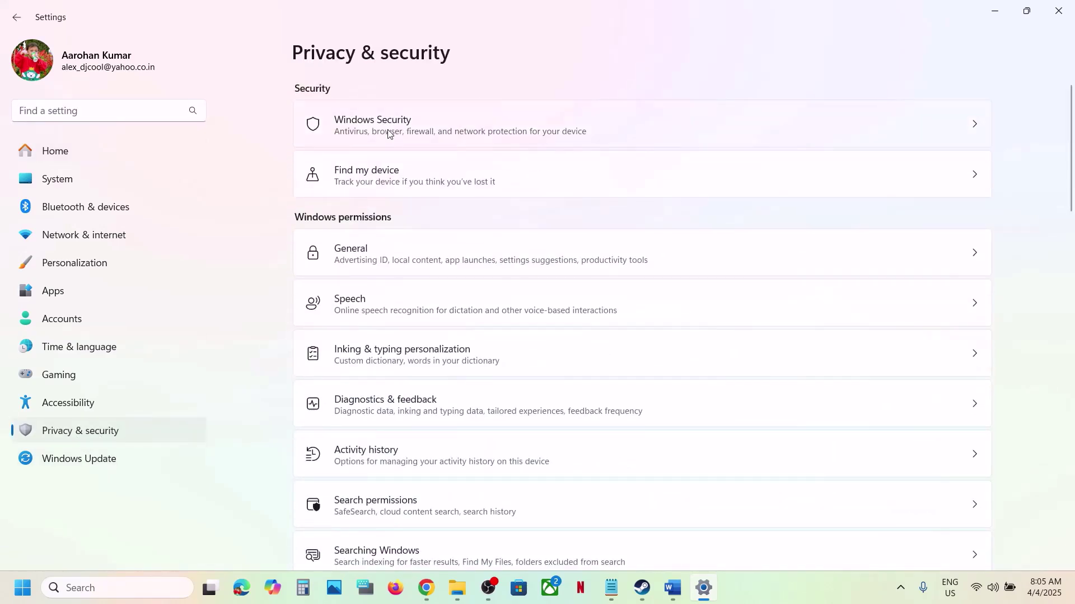
pyautogui.click(440, 147)
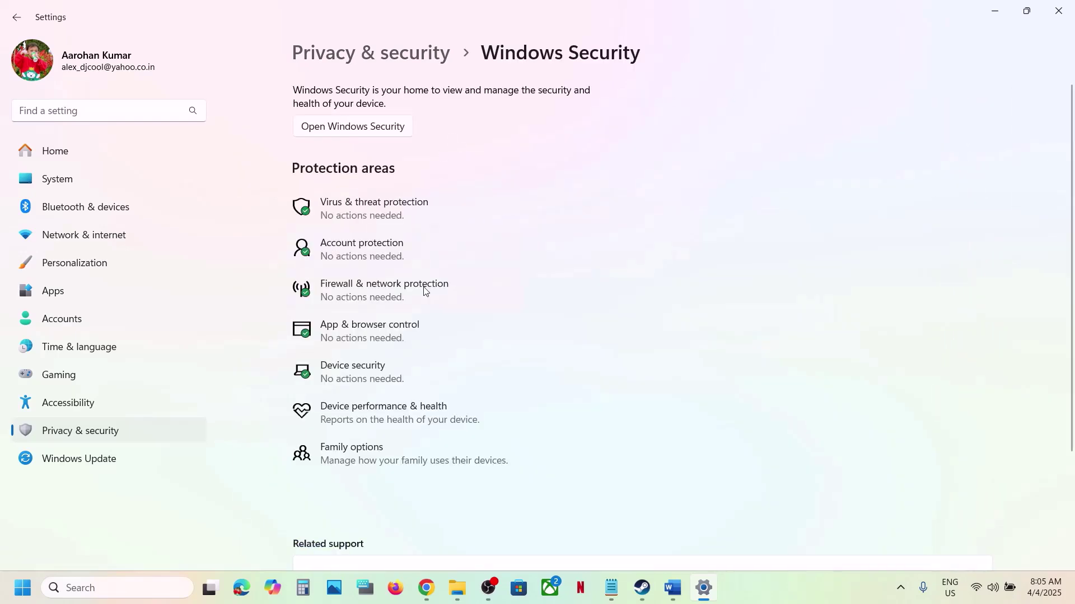
pyautogui.click(392, 217)
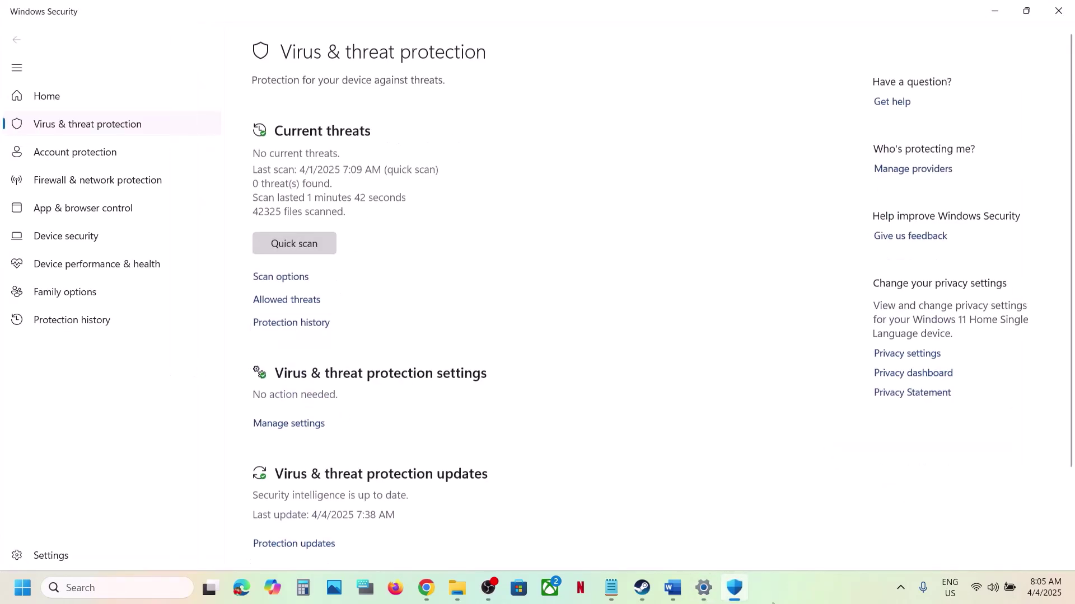
pyautogui.click(738, 588)
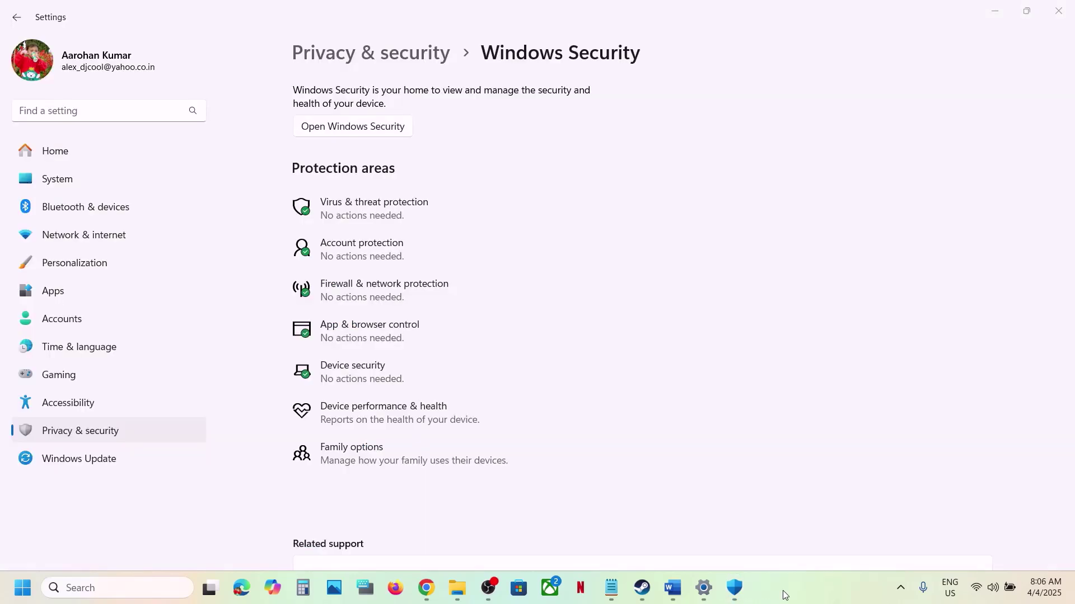
pyautogui.click(398, 213)
# In ransomware protection, open apps allowed through Controlled folder access and start adding one.
pyautogui.scroll(-2, 407, 252)
pyautogui.scroll(1, 407, 252)
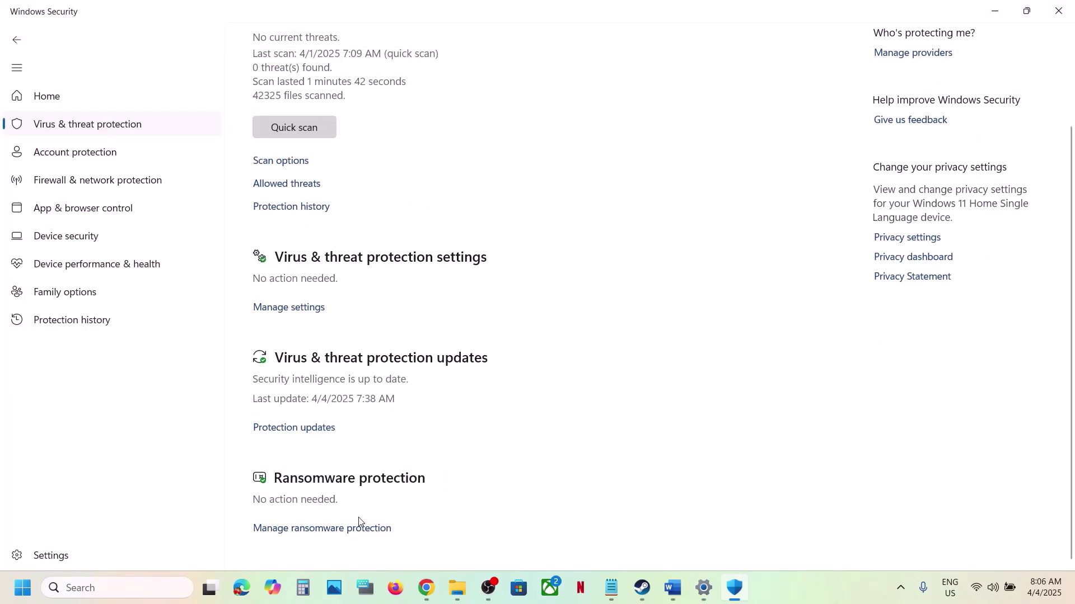
pyautogui.click(325, 529)
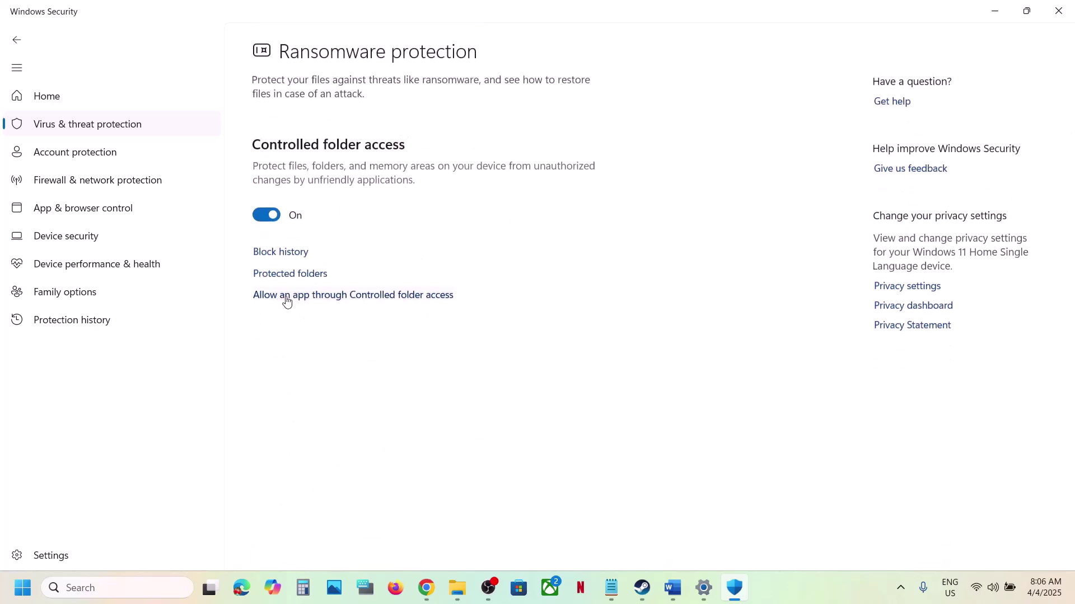
pyautogui.click(344, 295)
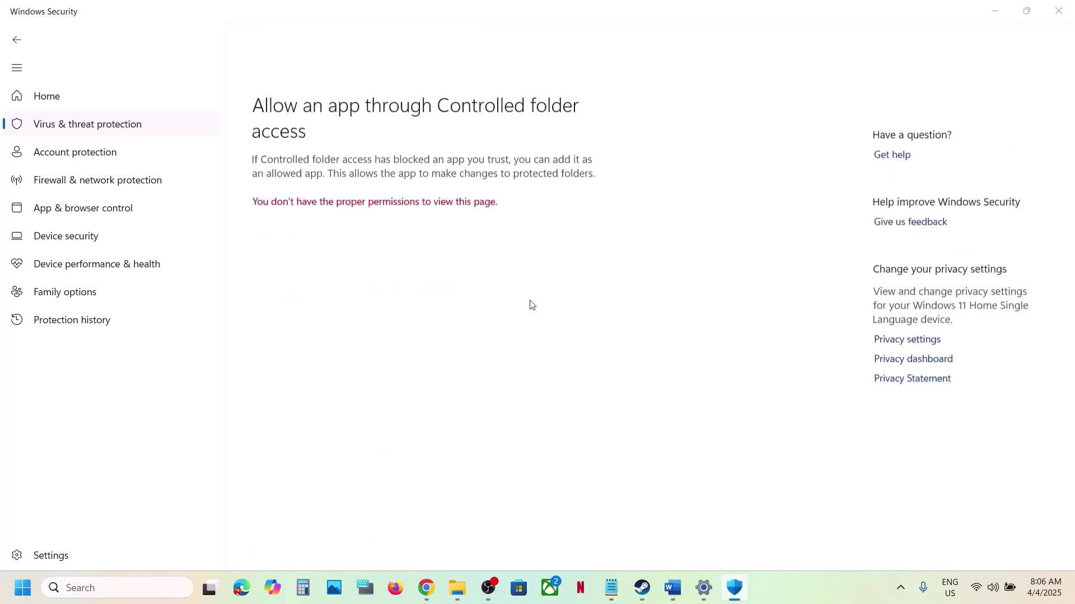
pyautogui.scroll(-5, 343, 179)
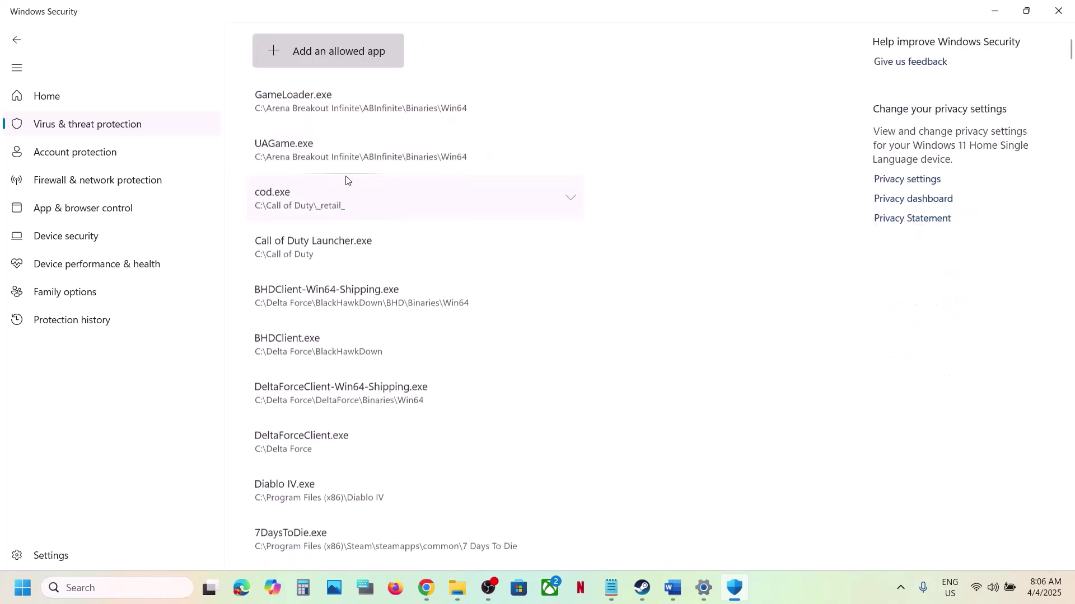
pyautogui.click(352, 111)
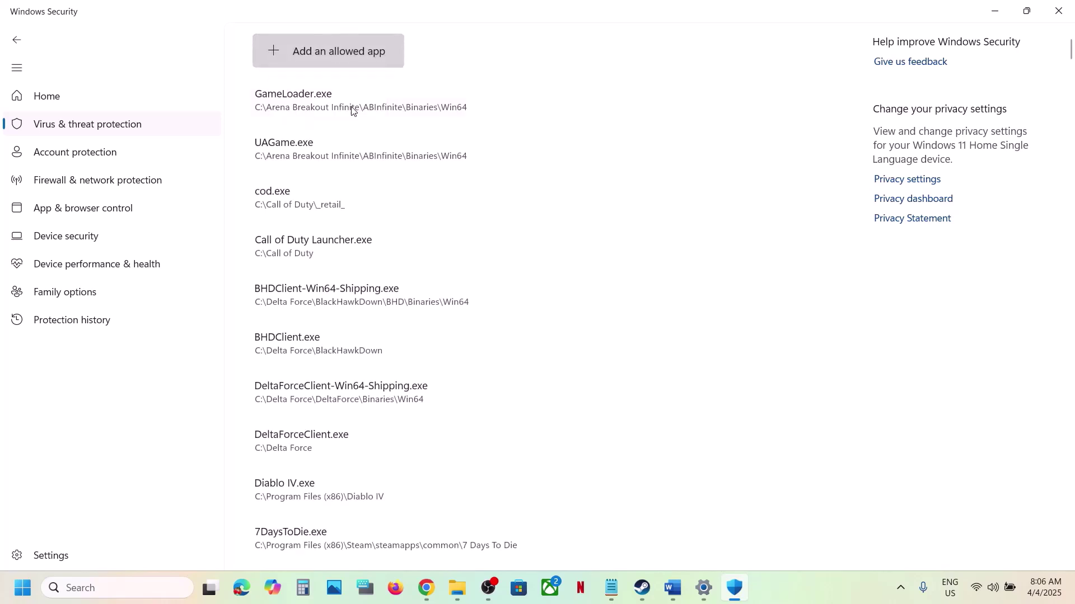
# Browse to C:\Program Files (x86)\Steam\steamapps\common\The Last of Us Part II.
pyautogui.click(70, 296)
pyautogui.doubleClick(234, 122)
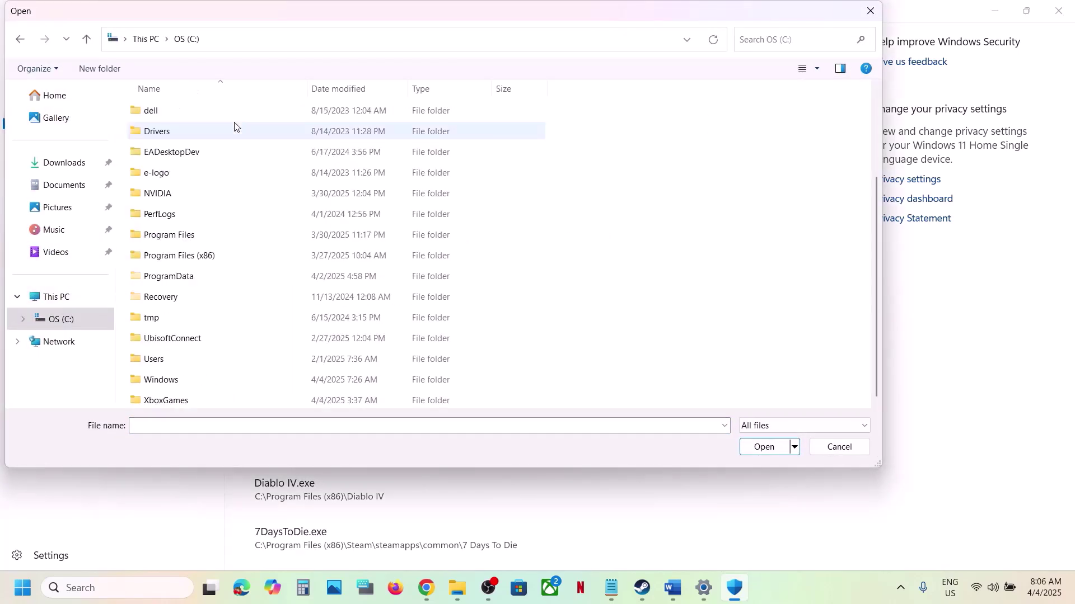
pyautogui.doubleClick(233, 255)
pyautogui.scroll(-5, 211, 259)
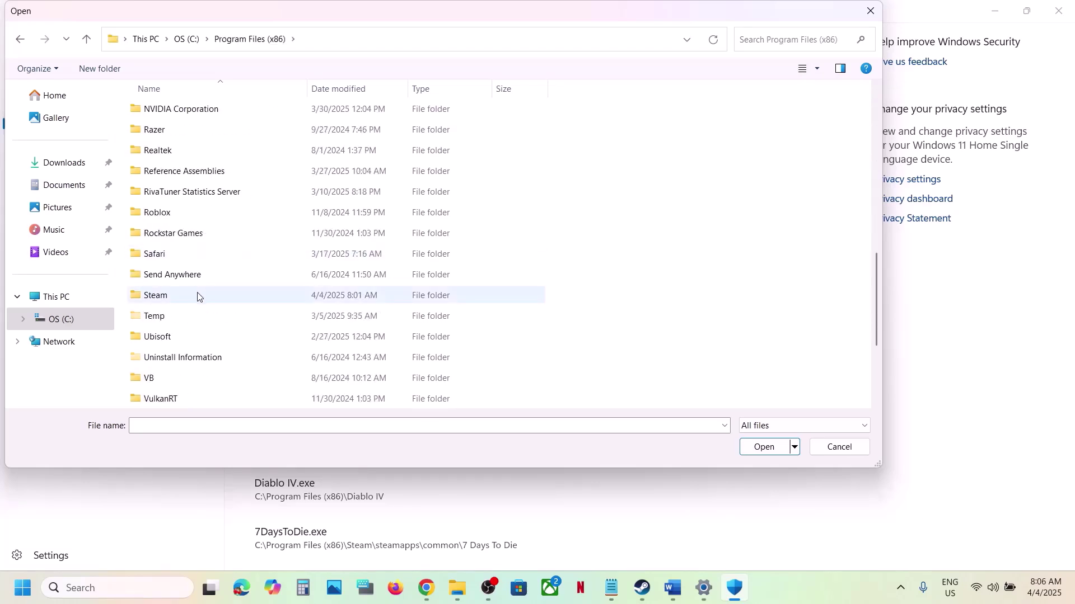
pyautogui.doubleClick(191, 295)
pyautogui.scroll(-5, 195, 247)
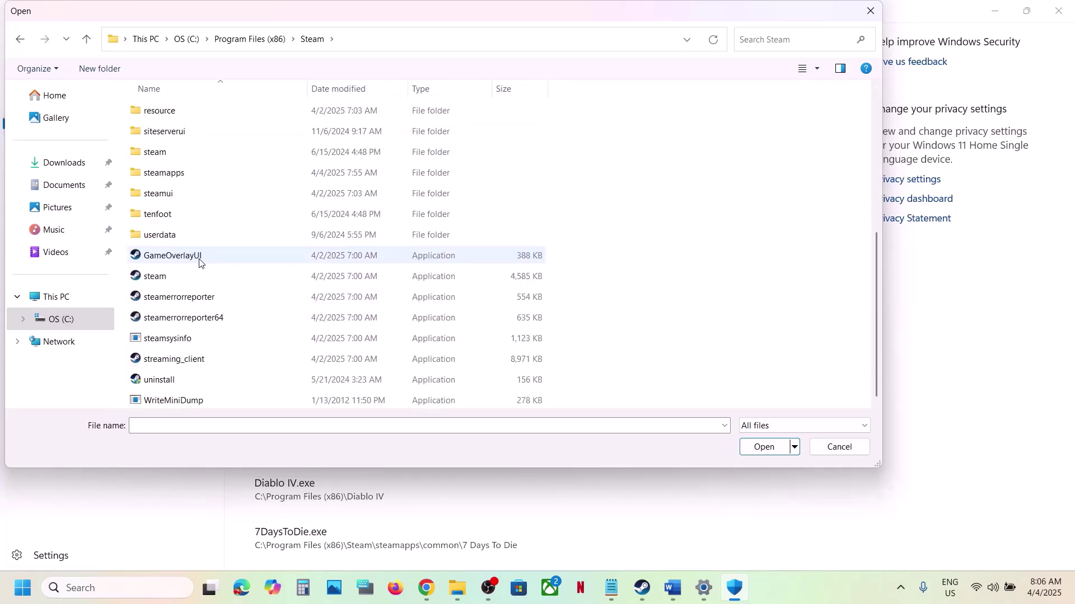
pyautogui.doubleClick(177, 173)
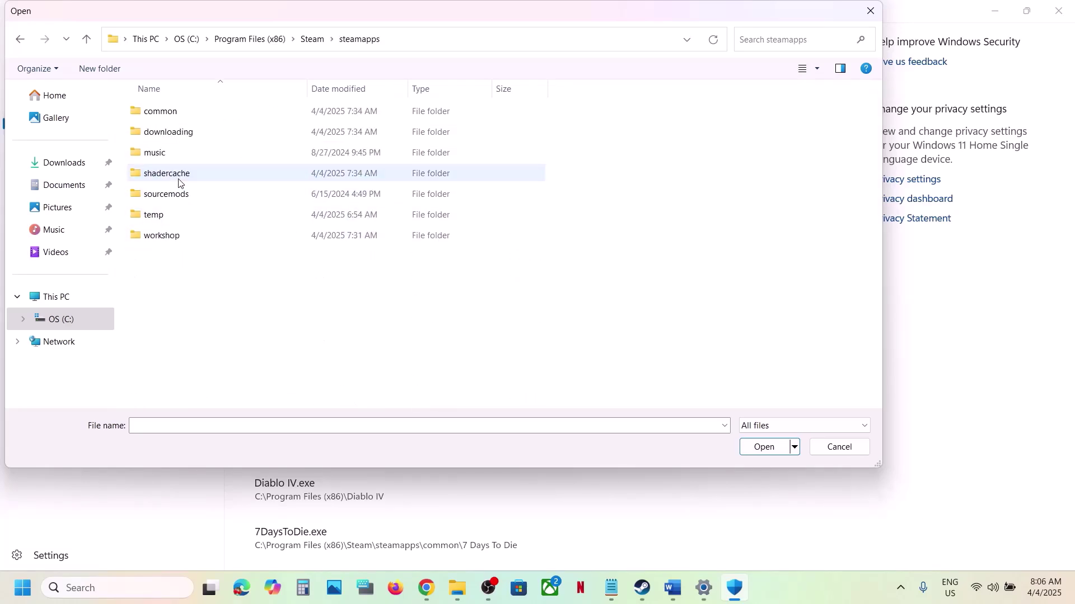
pyautogui.doubleClick(177, 111)
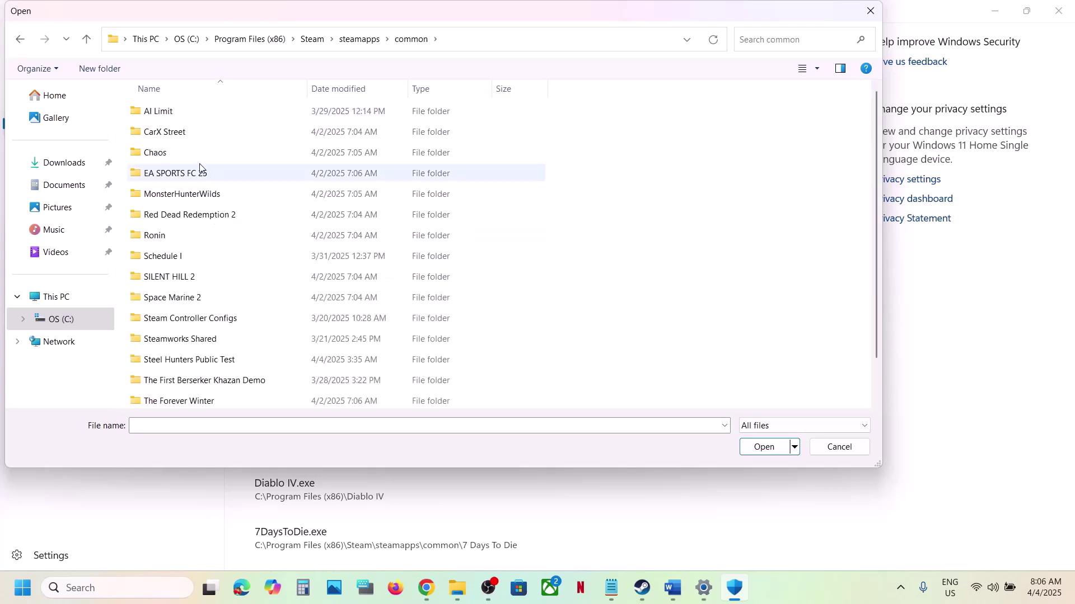
pyautogui.scroll(-1, 185, 283)
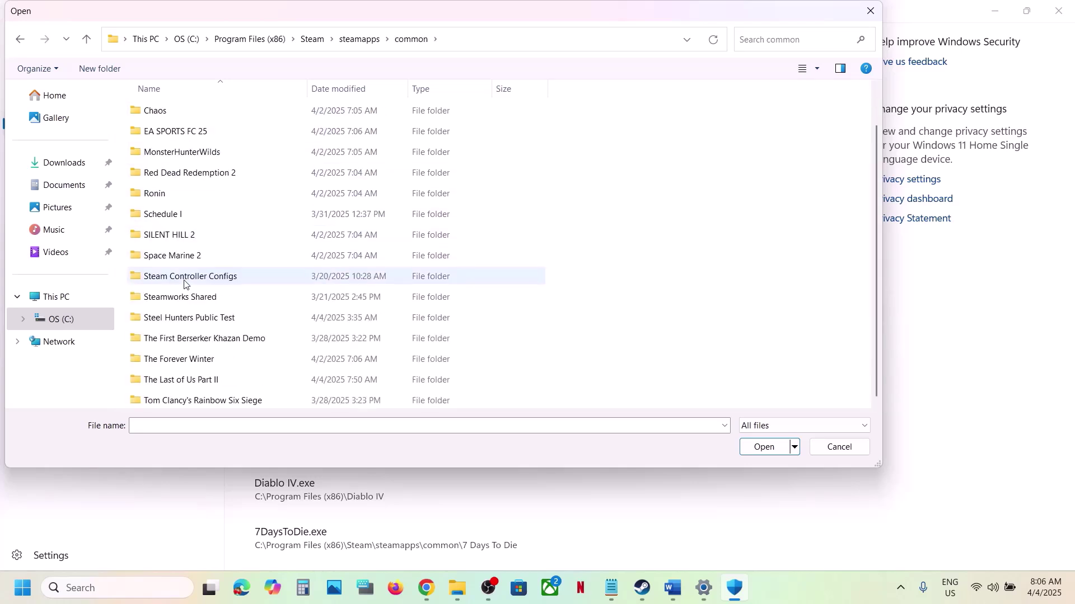
pyautogui.click(188, 383)
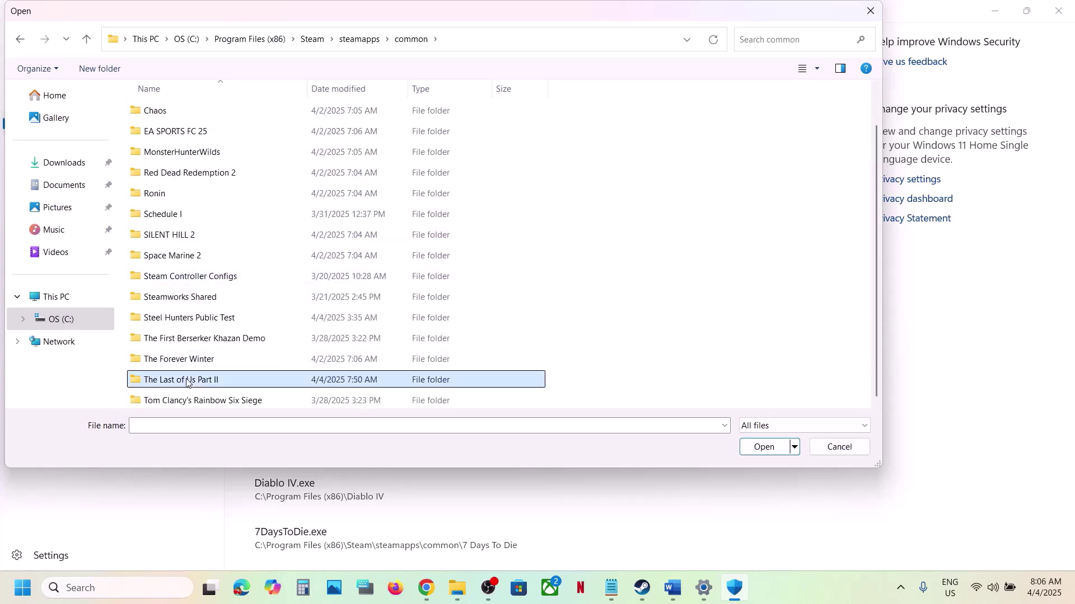
pyautogui.doubleClick(218, 382)
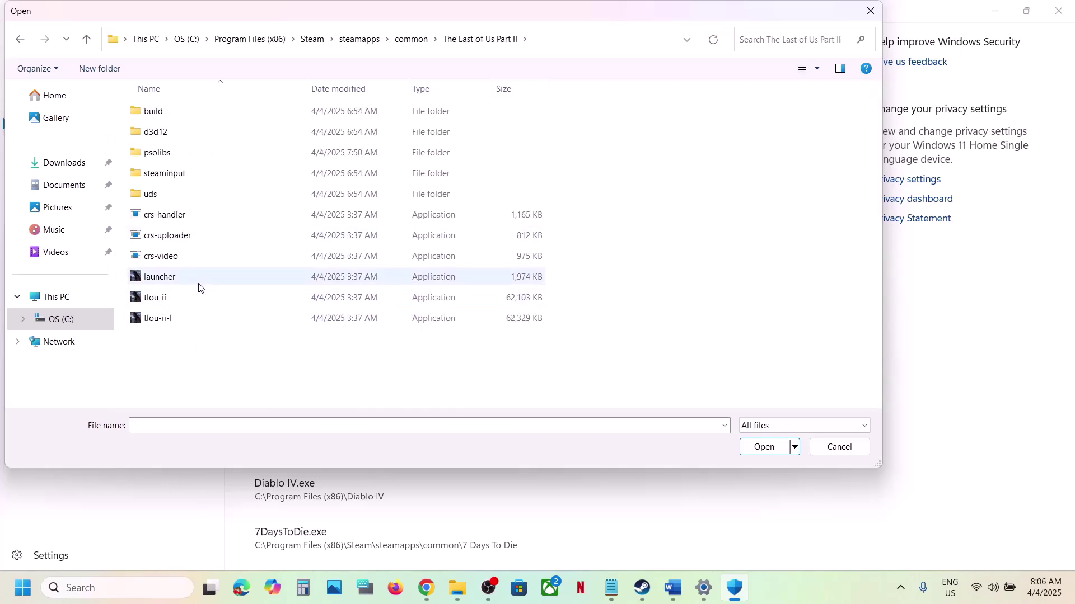
# Allow tlou-ii and tlou-ii-l through Controlled folder access.
pyautogui.click(172, 300)
pyautogui.click(750, 445)
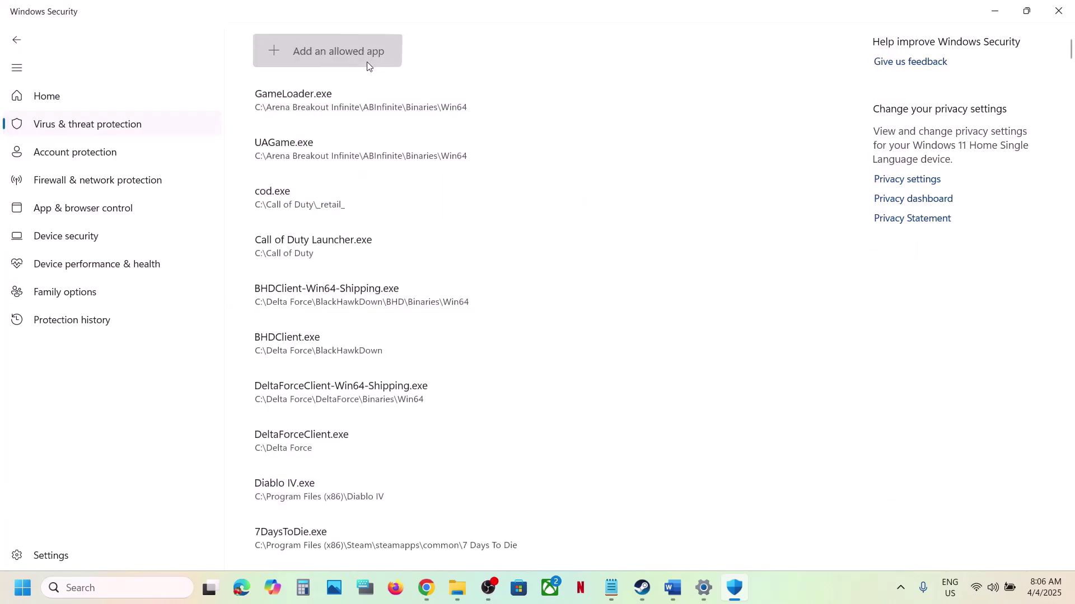
pyautogui.click(367, 61)
pyautogui.click(330, 105)
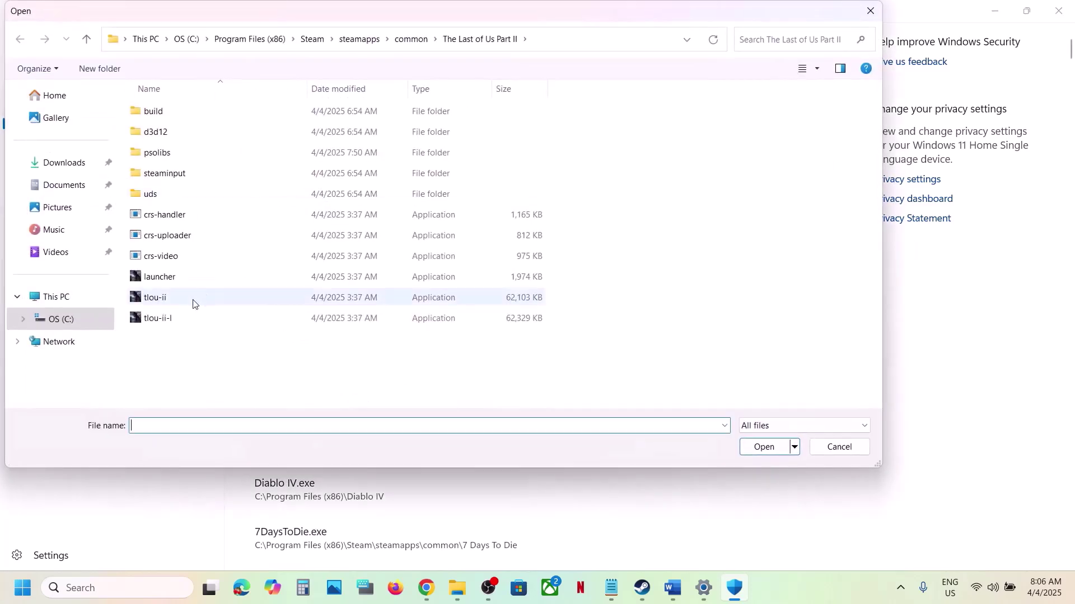
pyautogui.click(161, 326)
pyautogui.click(766, 442)
# Allow the launcher program as well, then start a Windows search for Control Panel.
pyautogui.click(359, 60)
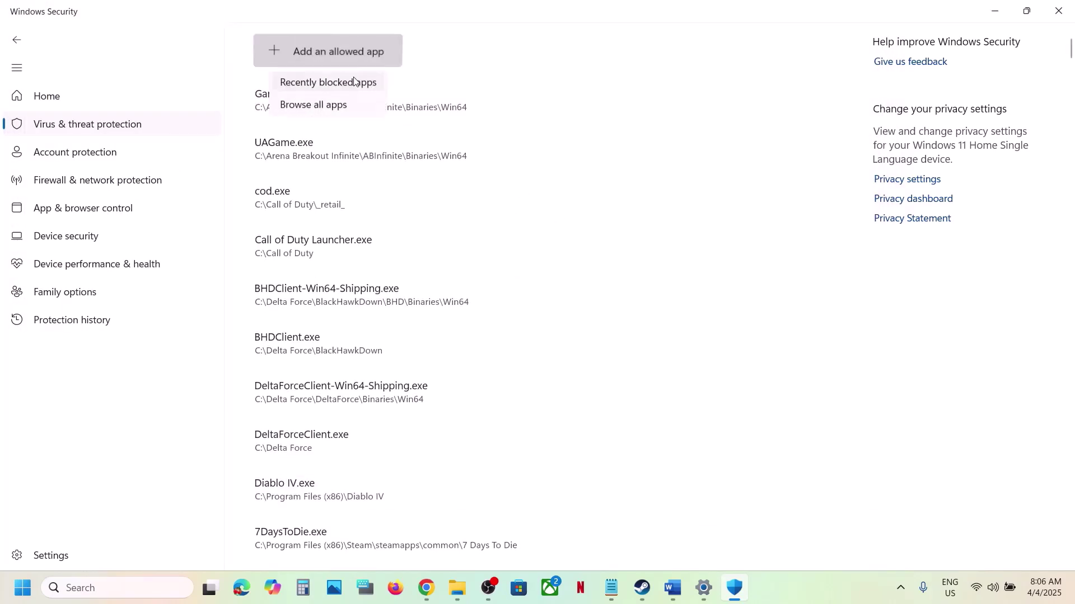
pyautogui.click(313, 103)
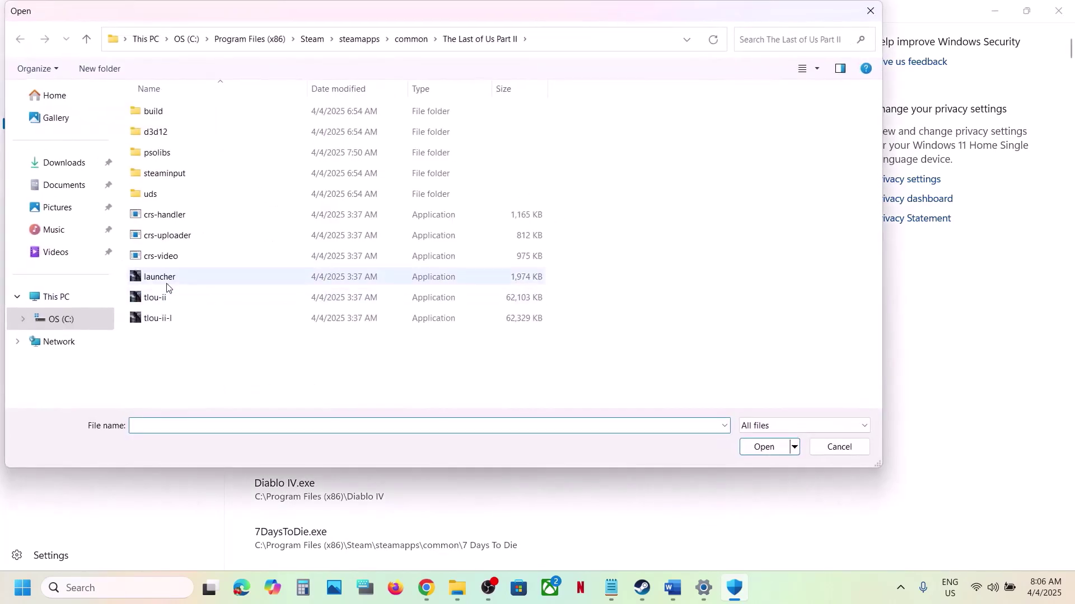
pyautogui.click(165, 283)
pyautogui.click(761, 451)
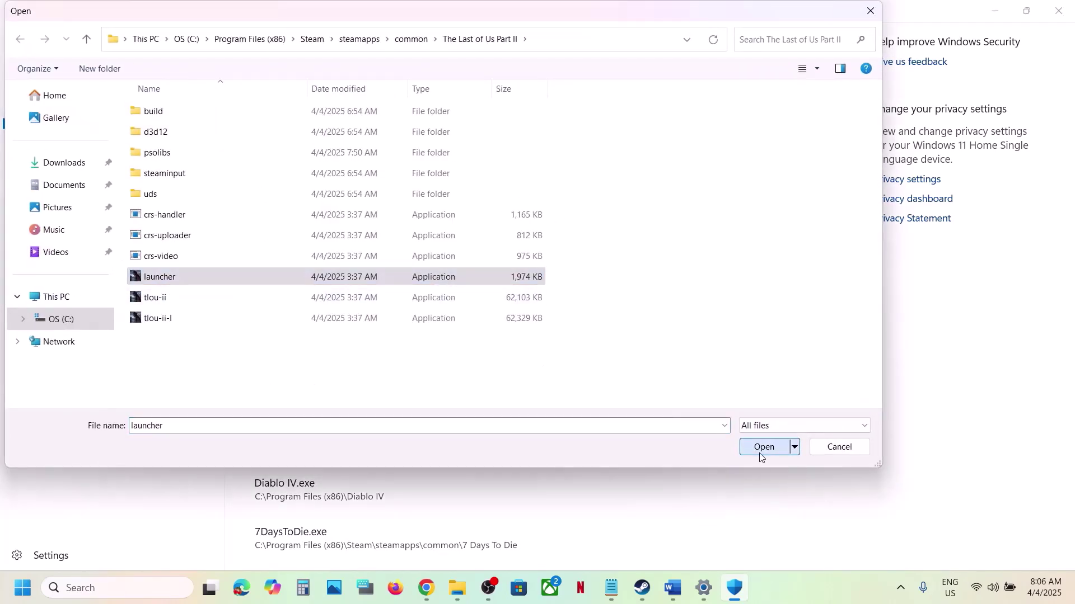
pyautogui.click(136, 587)
# Open Control Panel's Windows Defender Firewall allowed apps list and unlock it for changes.
pyautogui.write('control')
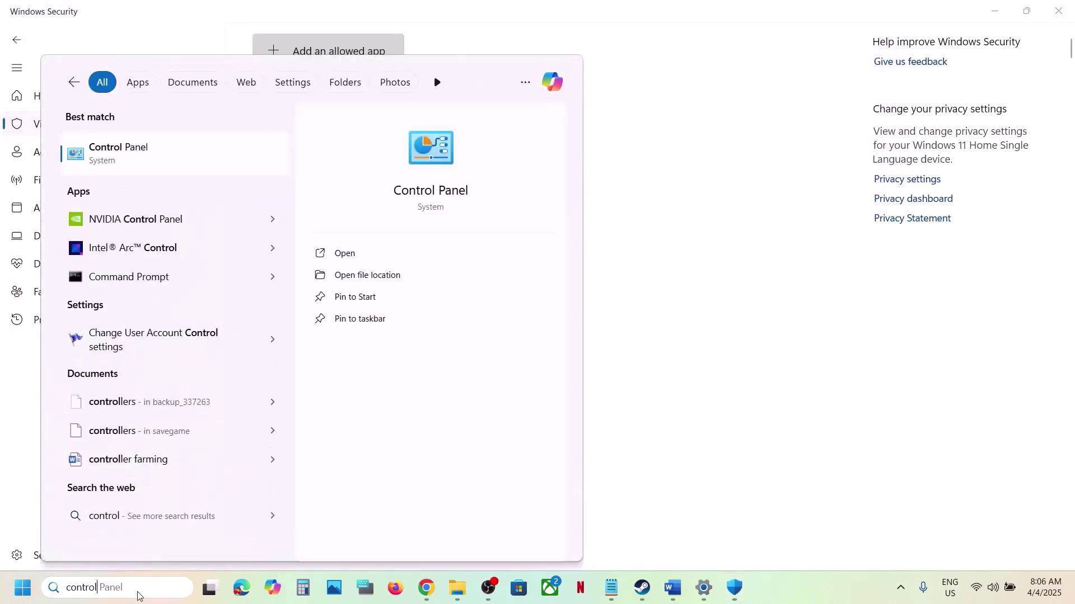
pyautogui.press('Return')
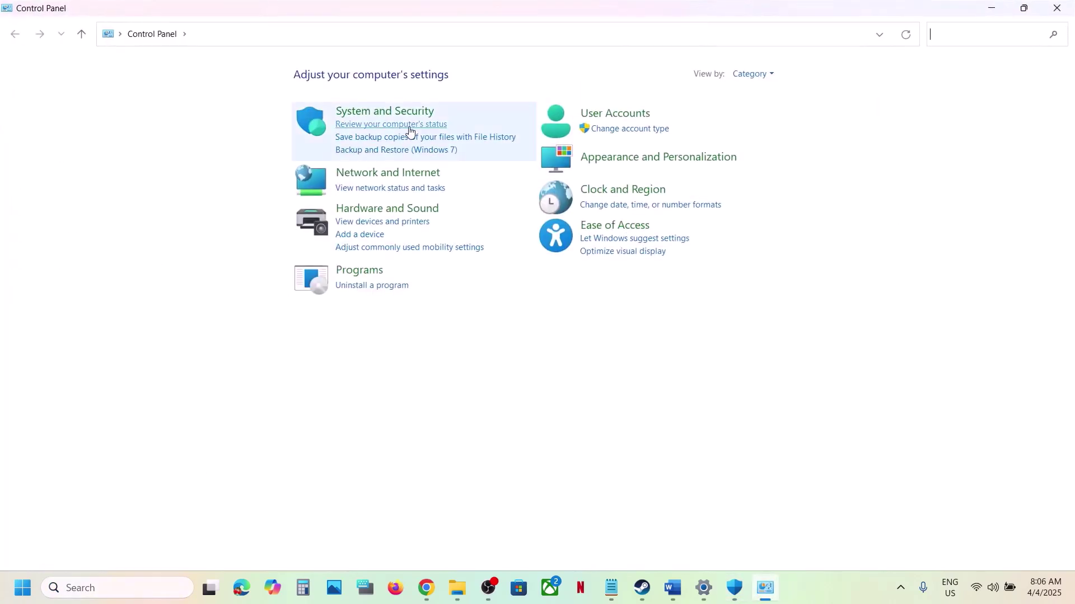
pyautogui.click(393, 120)
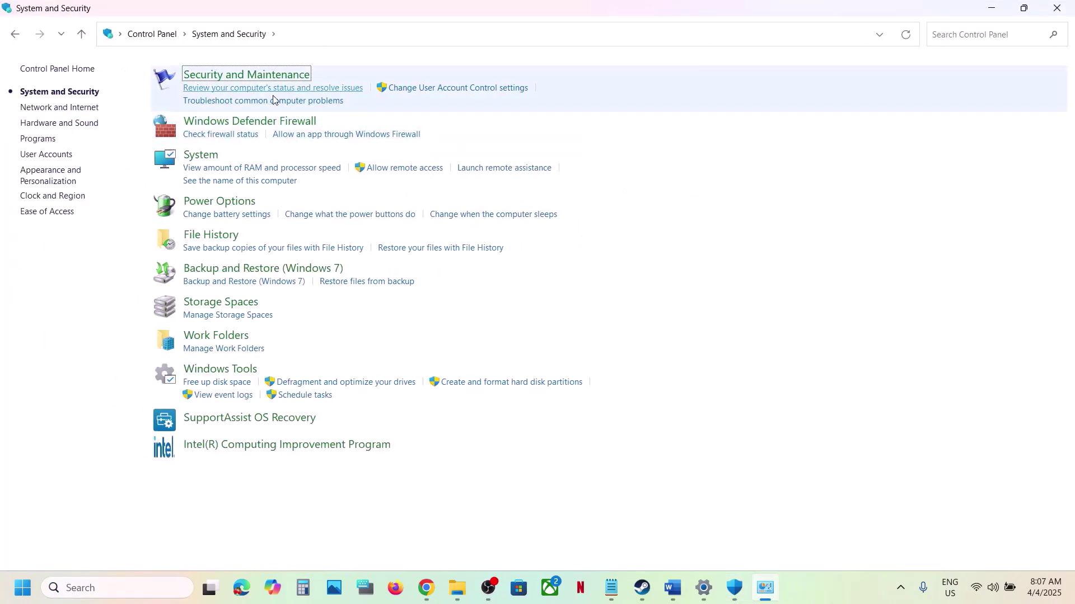
pyautogui.click(255, 125)
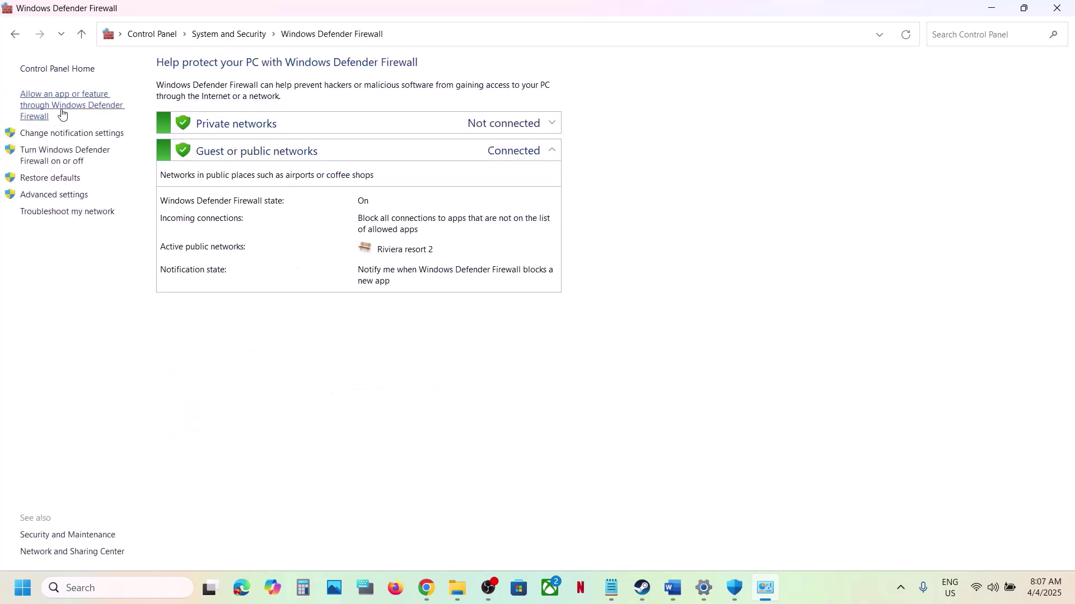
pyautogui.click(70, 108)
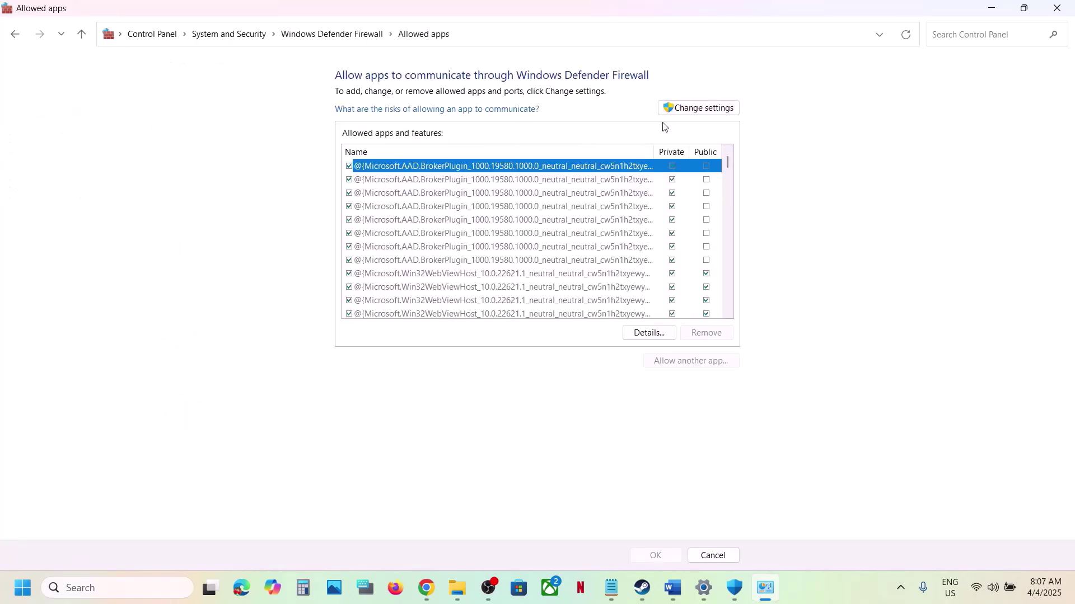
pyautogui.click(704, 108)
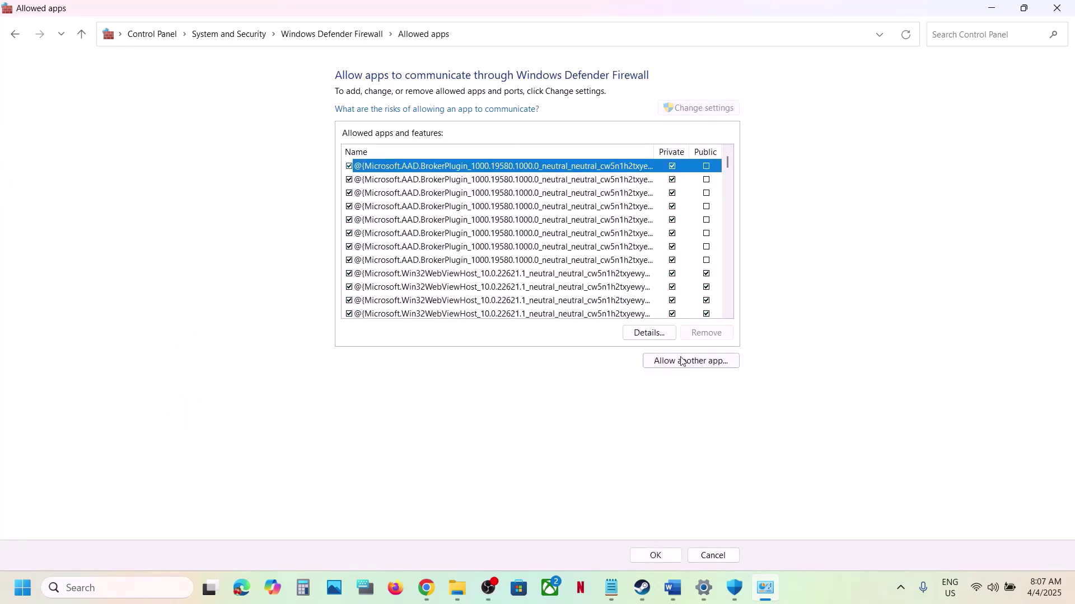
# Start allowing another app and browse to C:\Program Files (x86)\Steam.
pyautogui.click(683, 360)
pyautogui.click(628, 358)
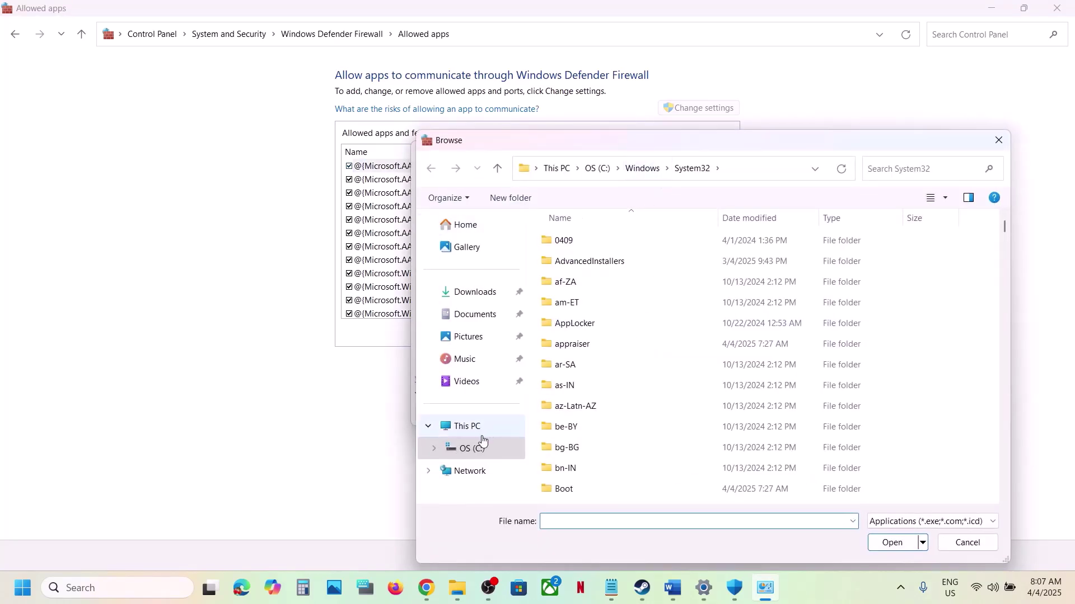
pyautogui.click(473, 427)
pyautogui.doubleClick(628, 238)
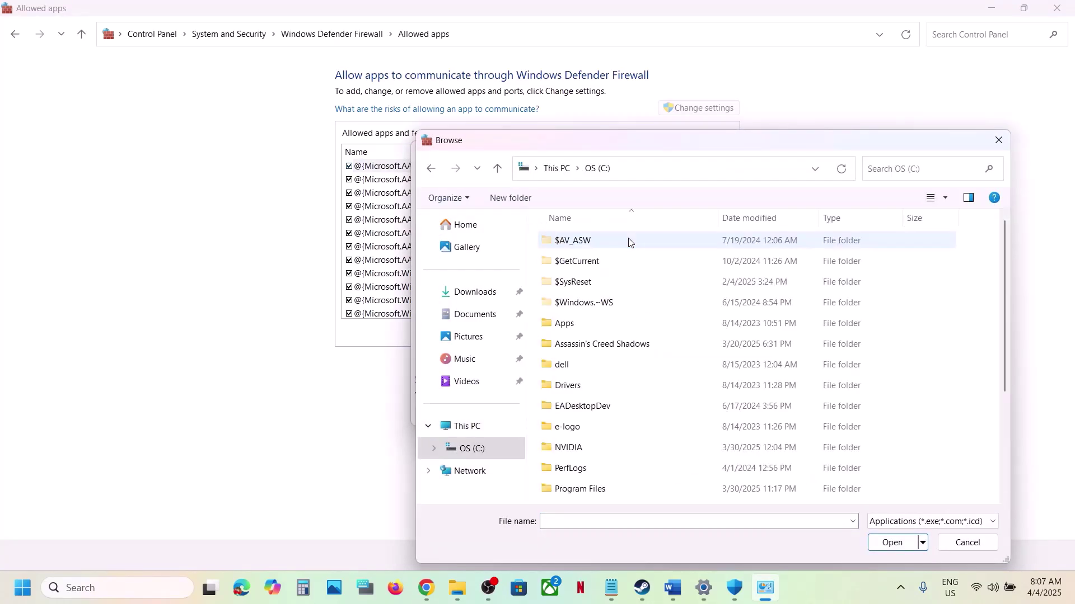
pyautogui.scroll(-3, 613, 355)
pyautogui.doubleClick(600, 354)
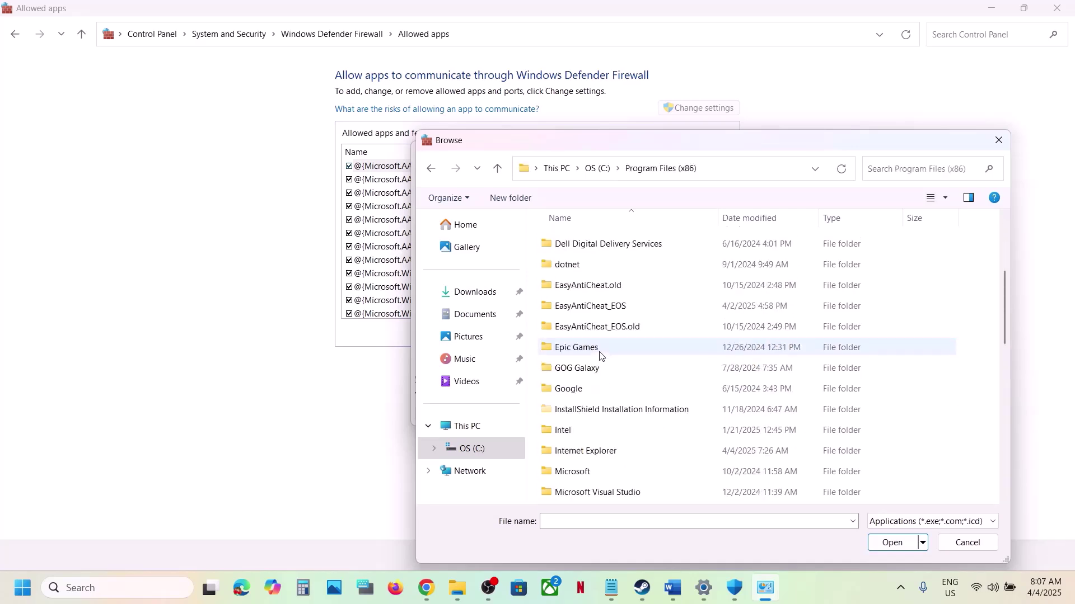
pyautogui.scroll(-5, 593, 356)
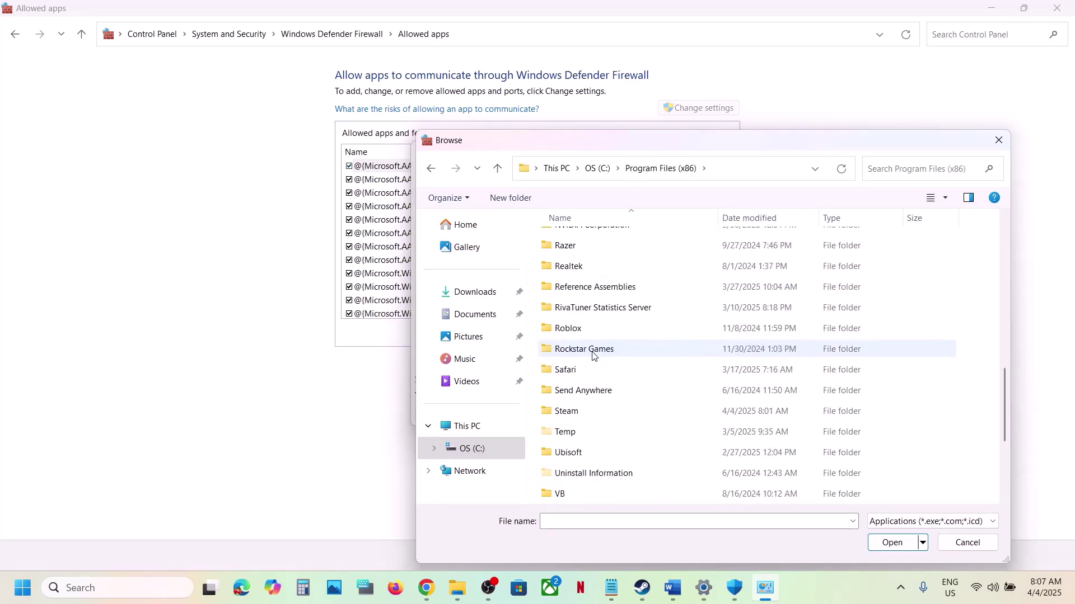
pyautogui.doubleClick(571, 408)
pyautogui.scroll(-3, 596, 344)
# Open steamapps\common\The Last of Us Part II and add the launcher, which is already listed.
pyautogui.click(588, 415)
pyautogui.doubleClick(588, 416)
pyautogui.doubleClick(582, 241)
pyautogui.scroll(-2, 685, 370)
pyautogui.doubleClick(629, 480)
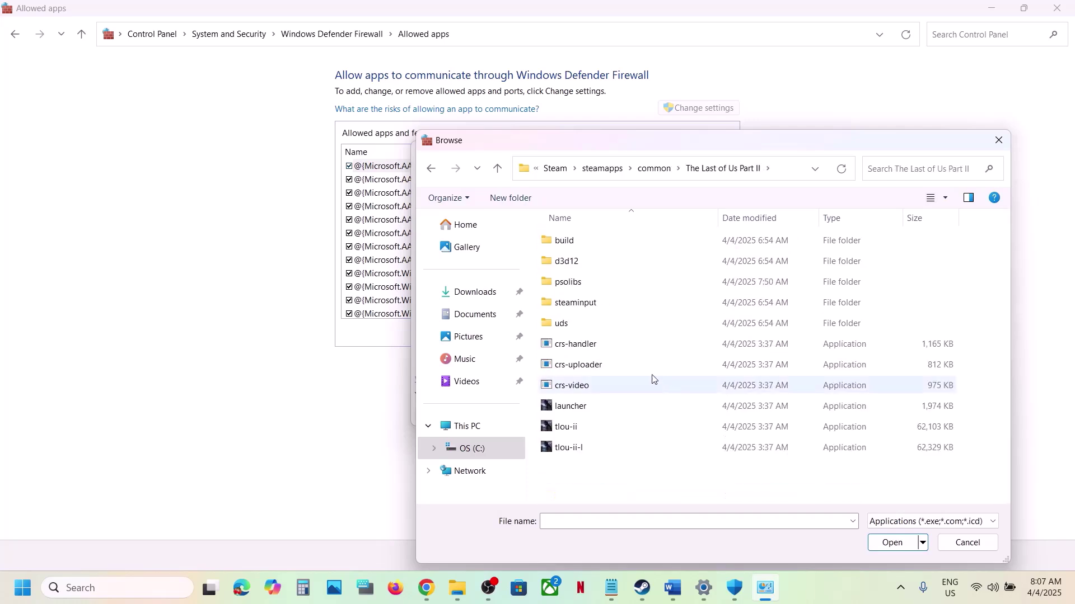
pyautogui.click(569, 415)
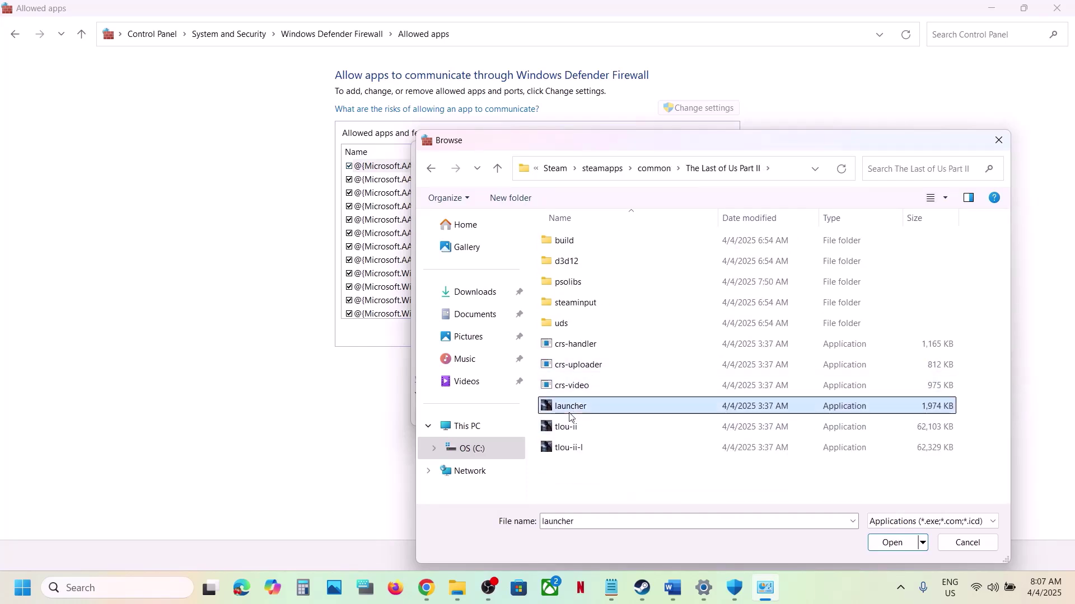
pyautogui.click(892, 541)
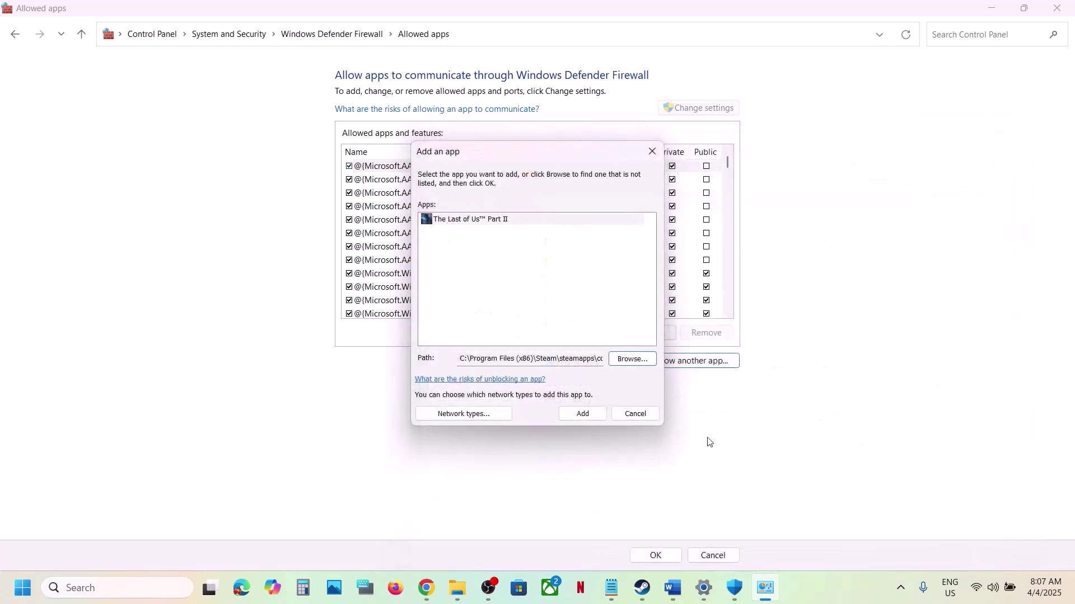
pyautogui.click(582, 414)
pyautogui.click(632, 345)
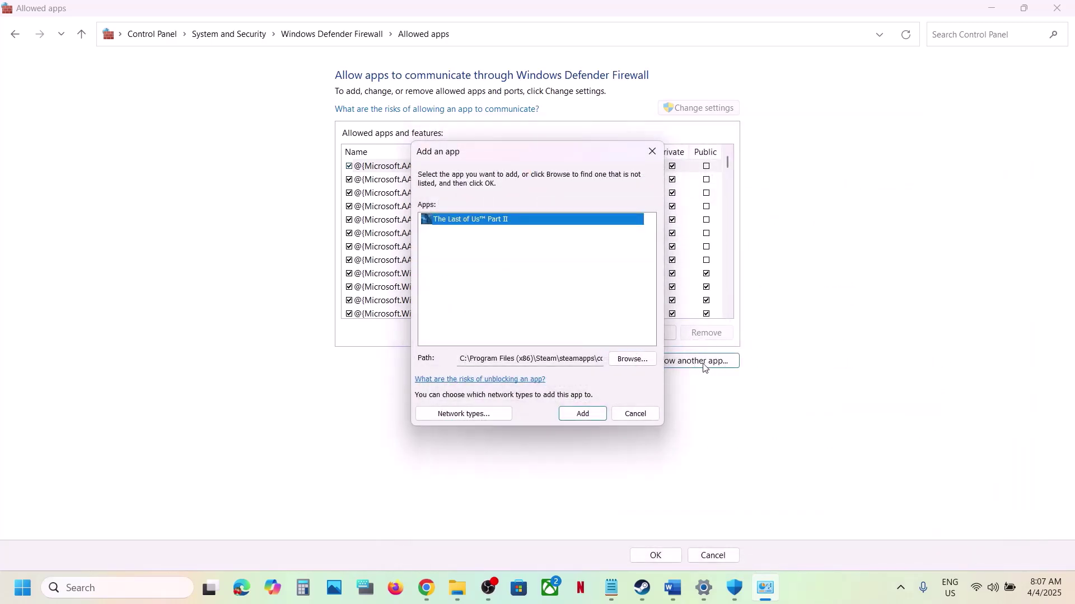
# Browse for the tlou-ii executable and add it to the allowed apps.
pyautogui.click(647, 363)
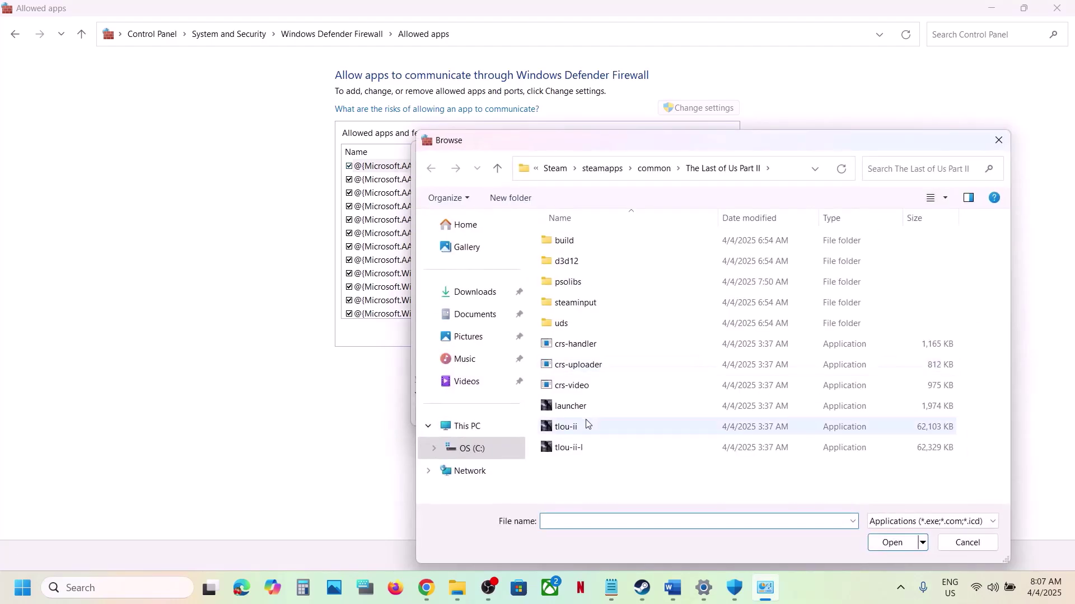
pyautogui.click(574, 428)
pyautogui.click(893, 541)
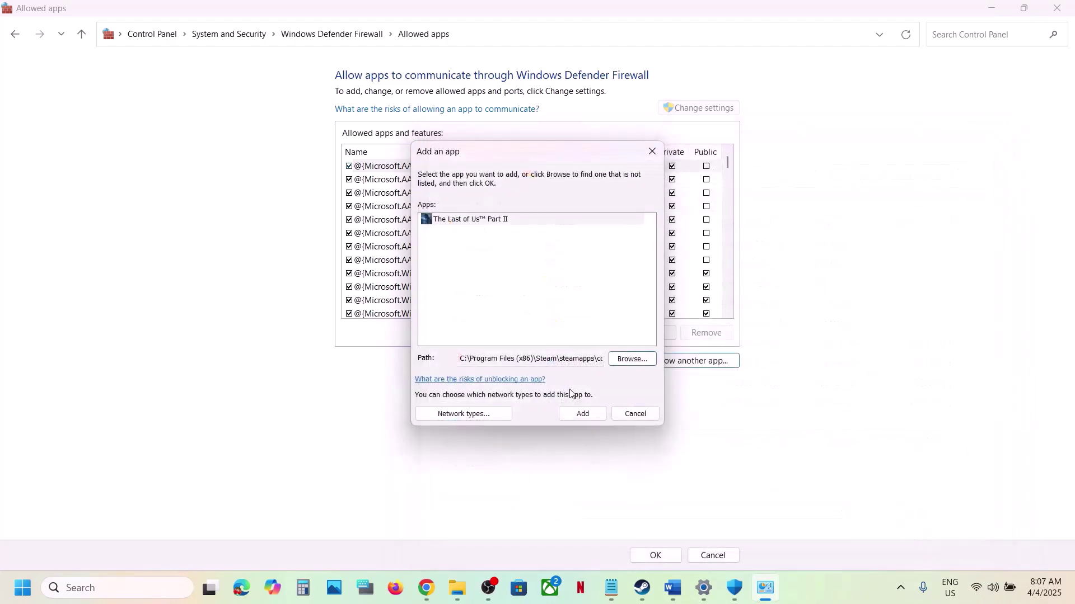
pyautogui.click(569, 413)
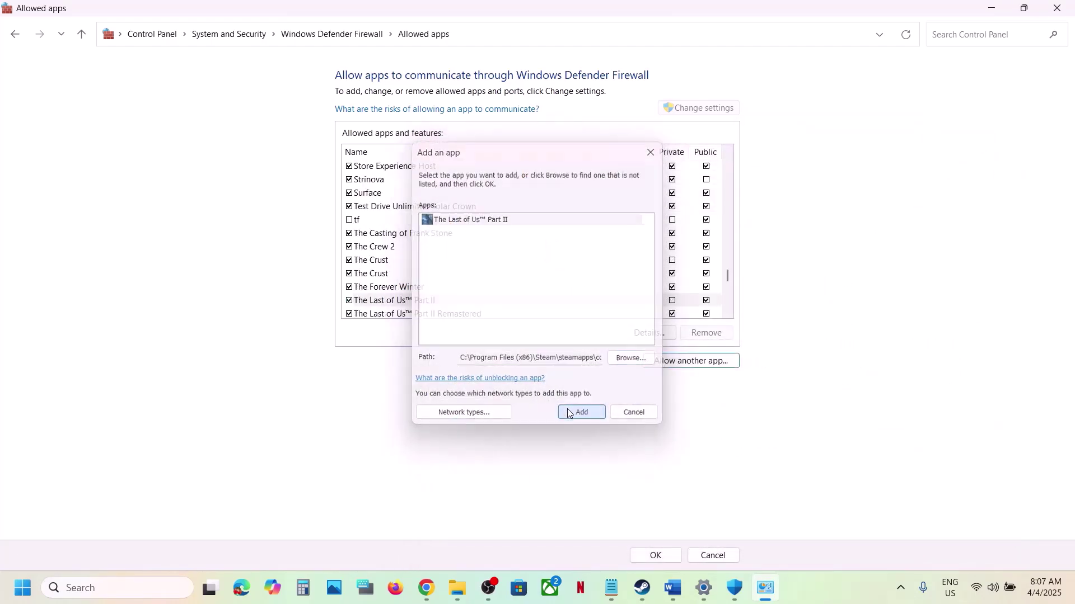
# Add the tlou-ii-l executable as another allowed app.
pyautogui.click(696, 361)
pyautogui.click(647, 363)
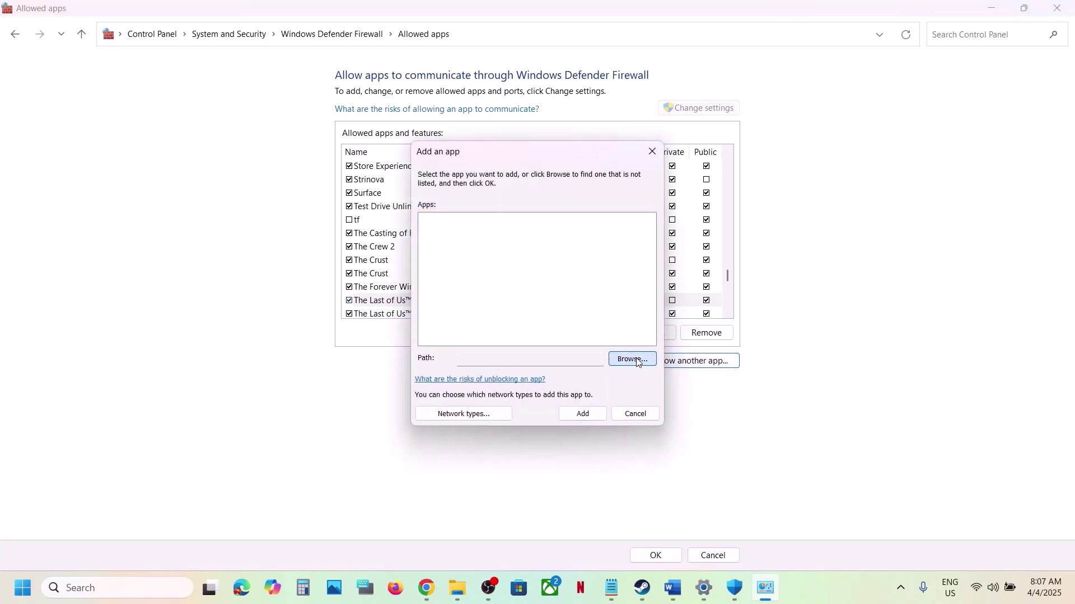
pyautogui.click(583, 454)
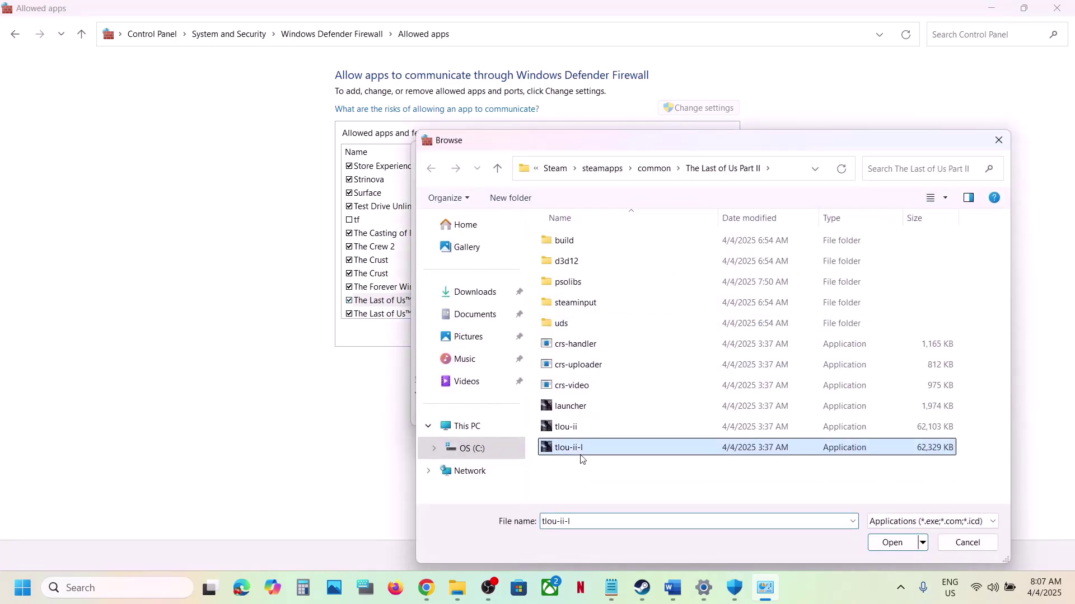
pyautogui.click(889, 544)
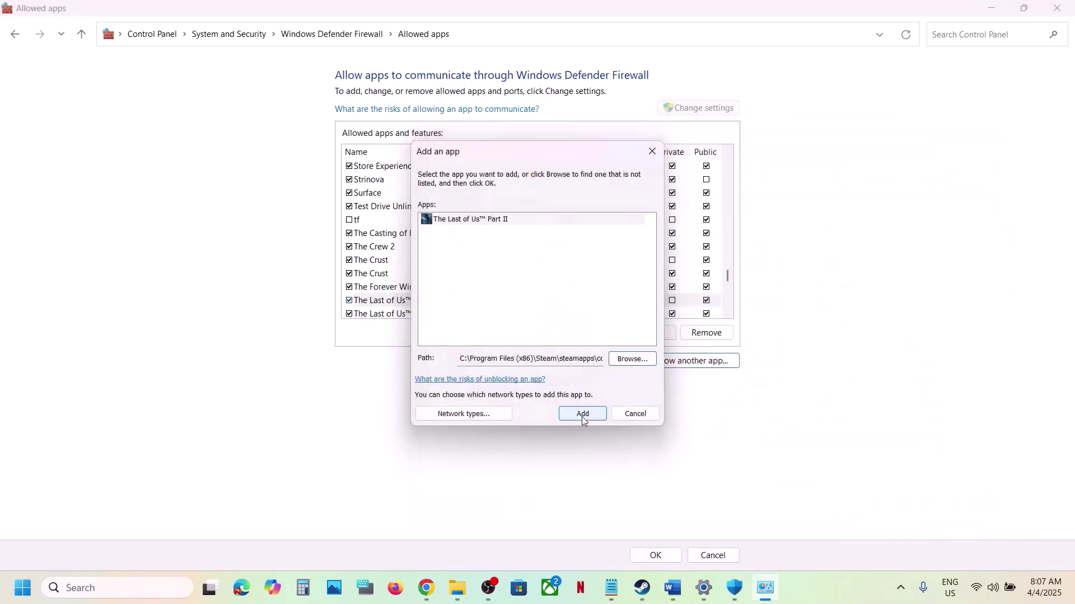
pyautogui.click(579, 416)
# Allow the new The Last of Us™ Part II entry on Private networks and close the window.
pyautogui.click(422, 306)
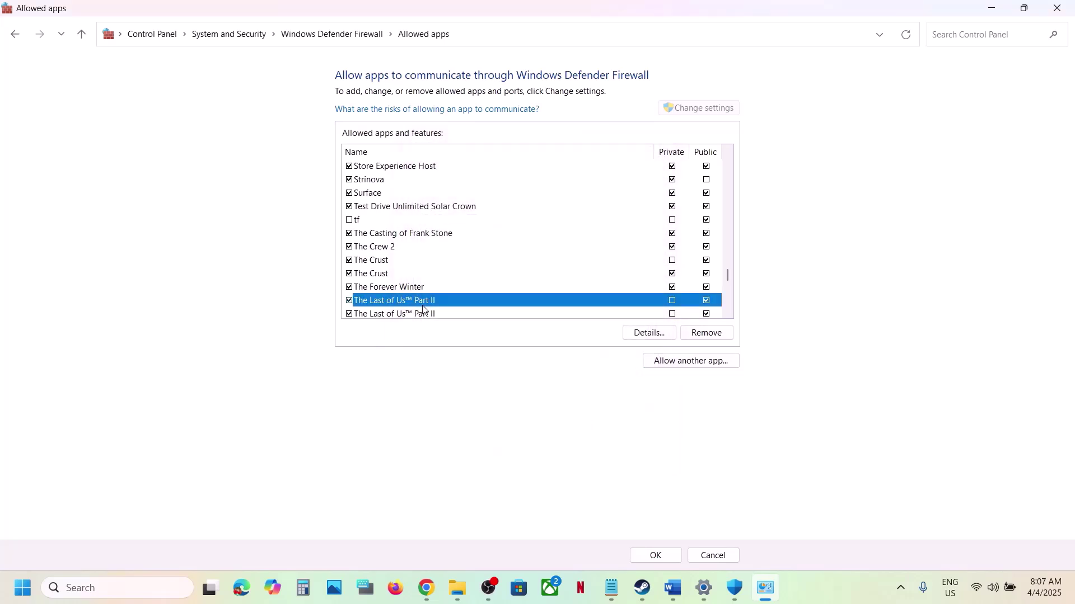
pyautogui.click(675, 318)
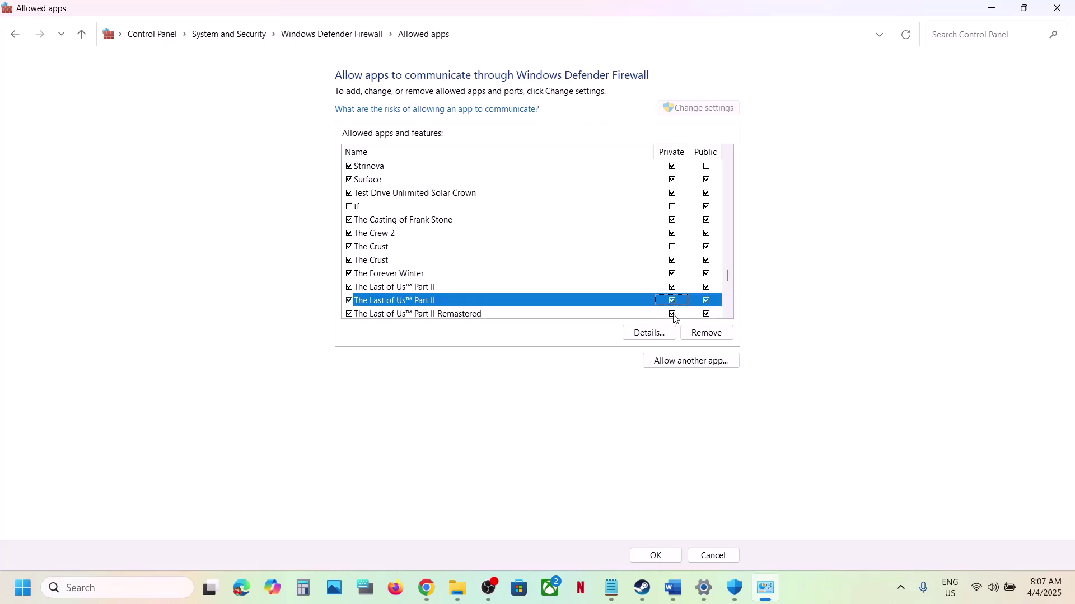
pyautogui.click(1071, 8)
# Close Windows Security and Settings, then show Step 4 of the Word guide on running as administrator.
pyautogui.click(1056, 17)
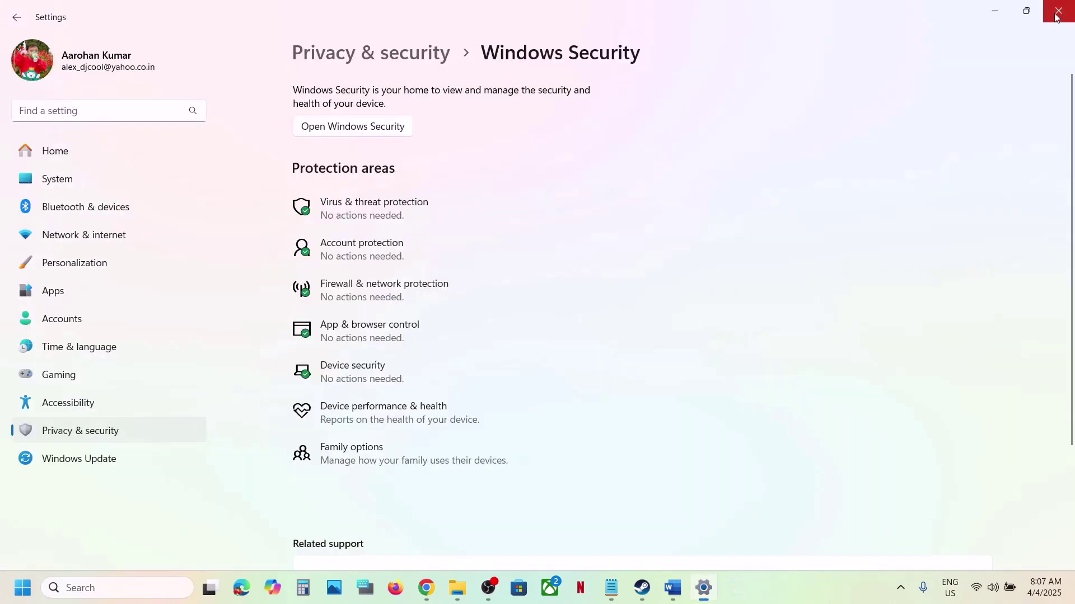
pyautogui.click(1058, 11)
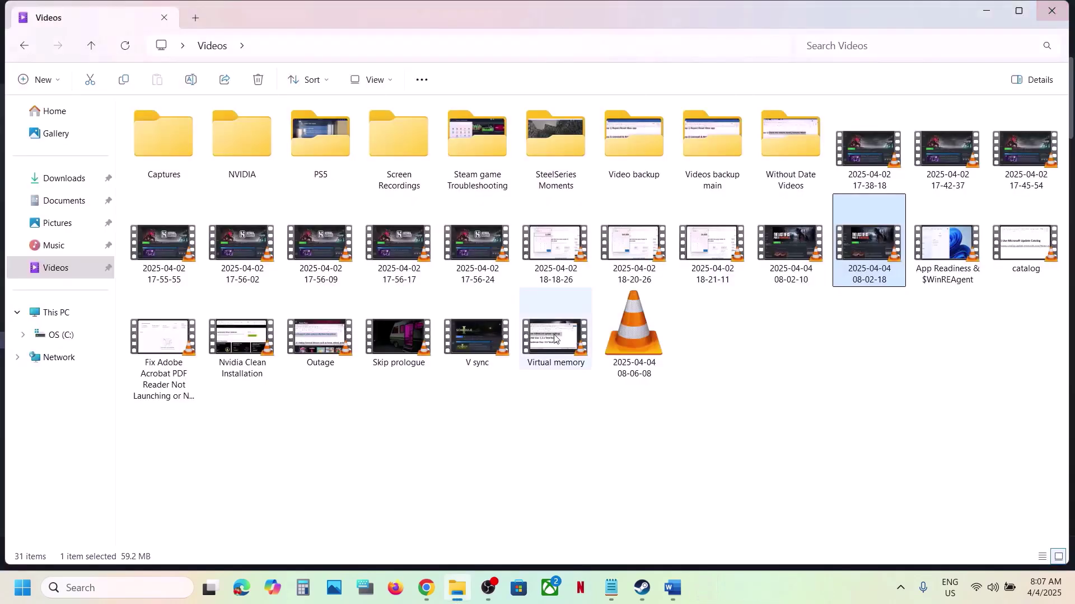
pyautogui.click(680, 597)
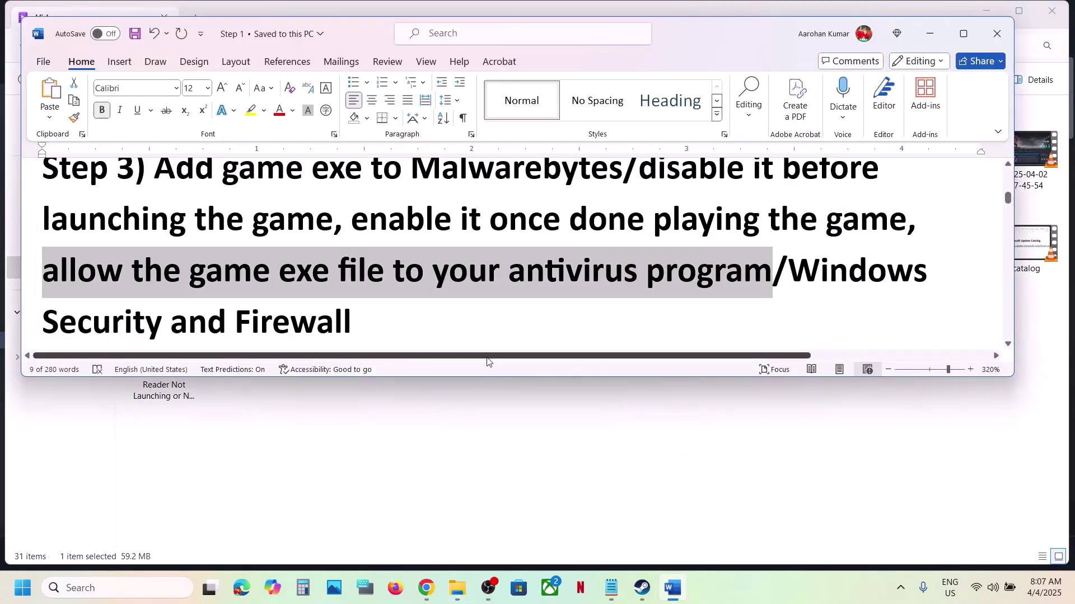
pyautogui.scroll(-5, 470, 311)
pyautogui.scroll(3, 468, 310)
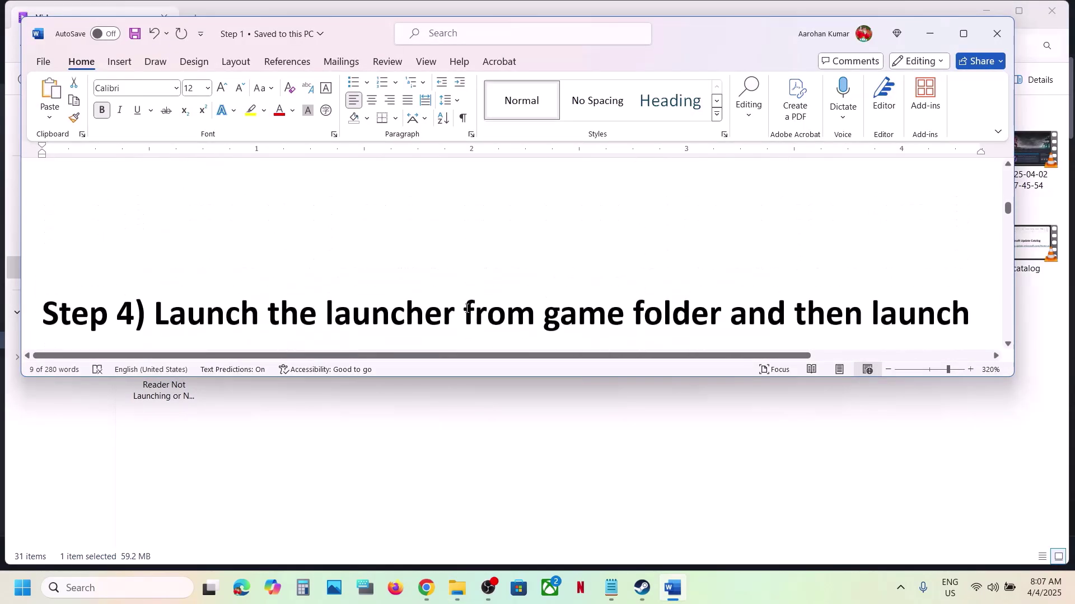
pyautogui.scroll(1, 467, 308)
pyautogui.scroll(-3, 504, 302)
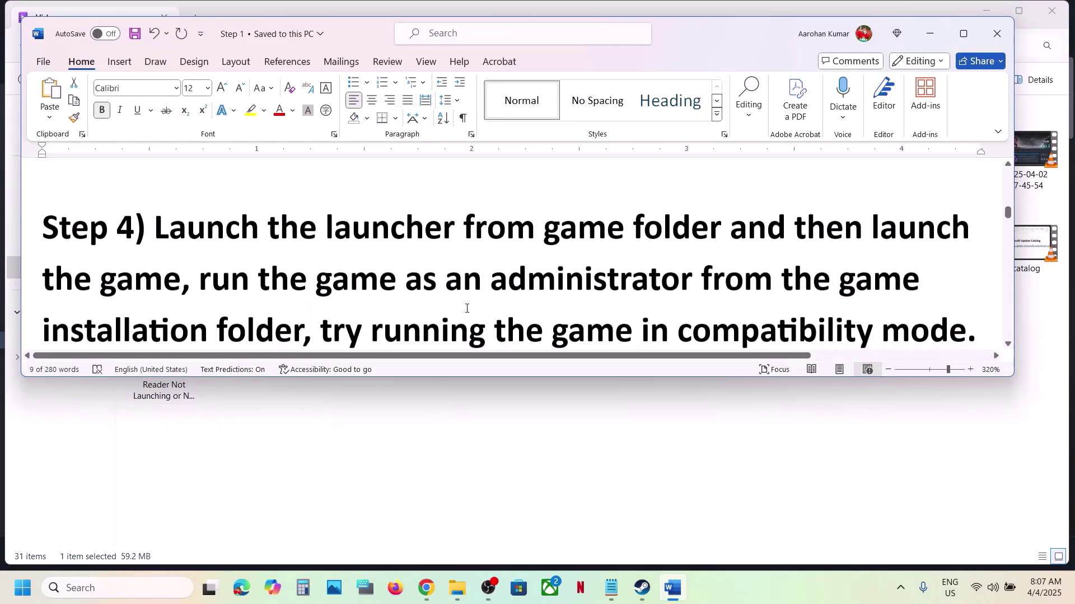
# Open The Last of Us Part II Remastered's install folder via Manage > Browse local files in Steam.
pyautogui.click(641, 587)
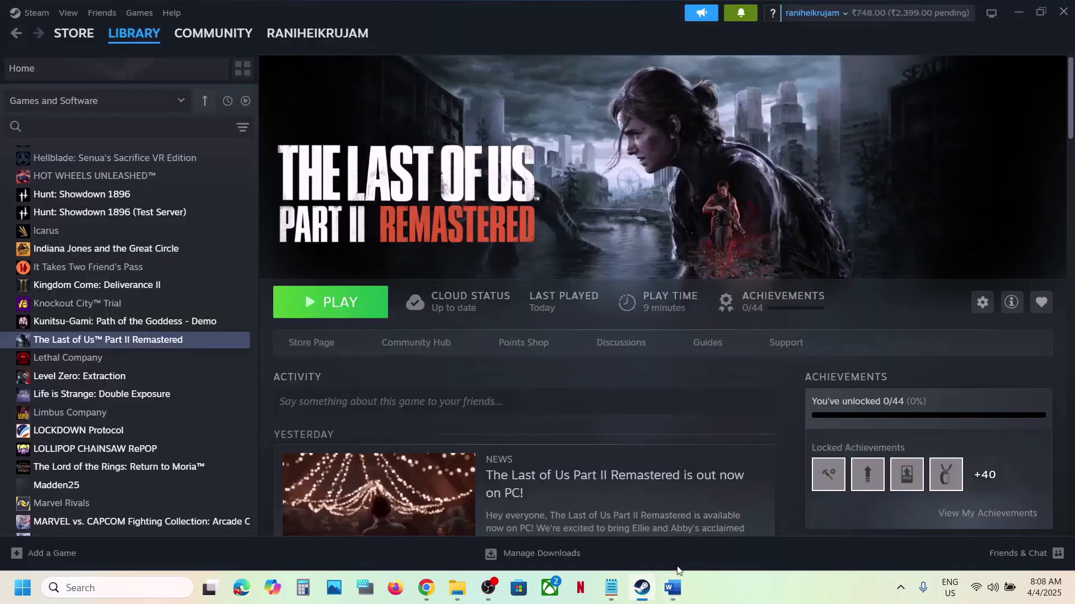
pyautogui.click(673, 588)
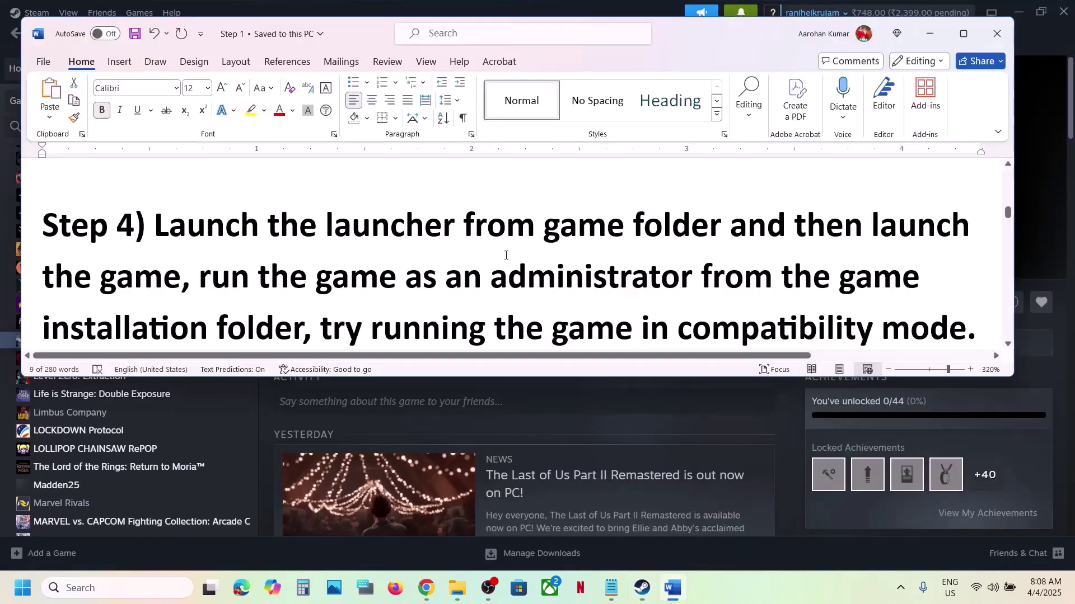
pyautogui.click(598, 15)
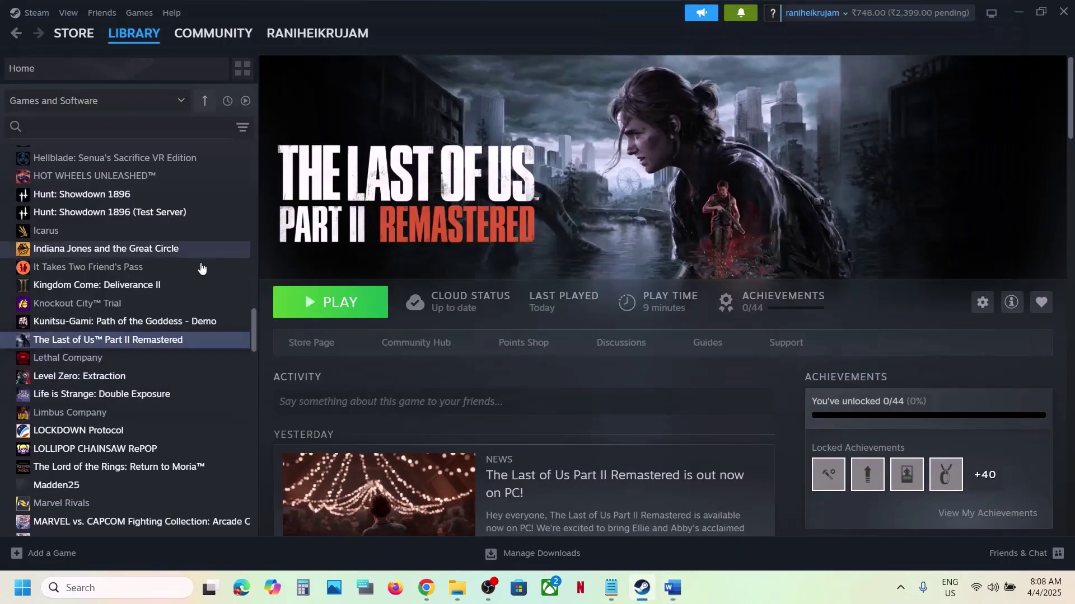
pyautogui.rightClick(140, 340)
pyautogui.moveTo(180, 421)
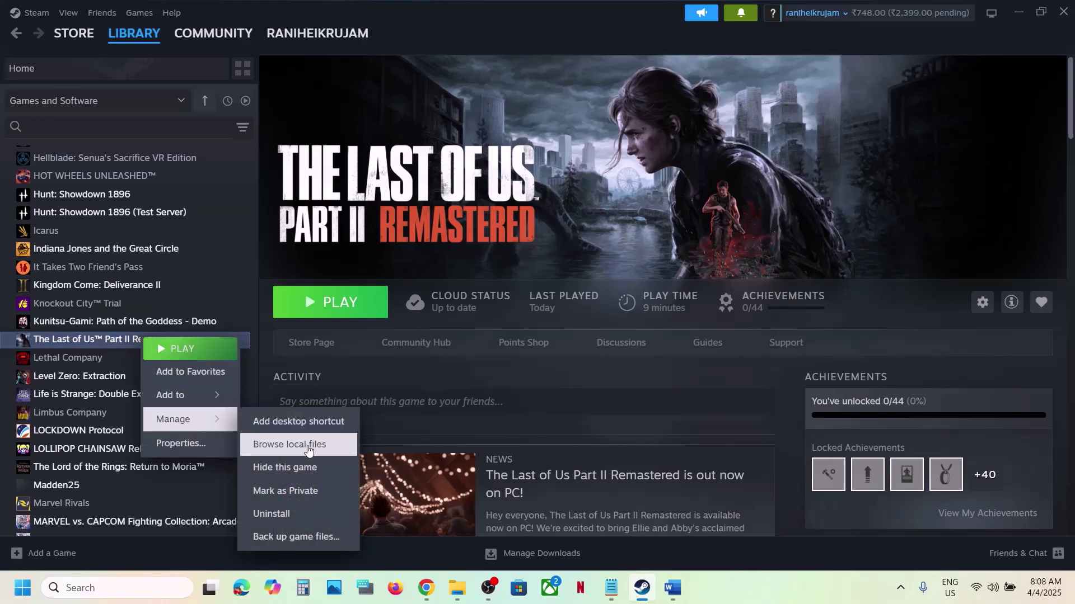
pyautogui.click(292, 444)
# Start the game launcher from the install folder and quit it.
pyautogui.scroll(-6, 241, 280)
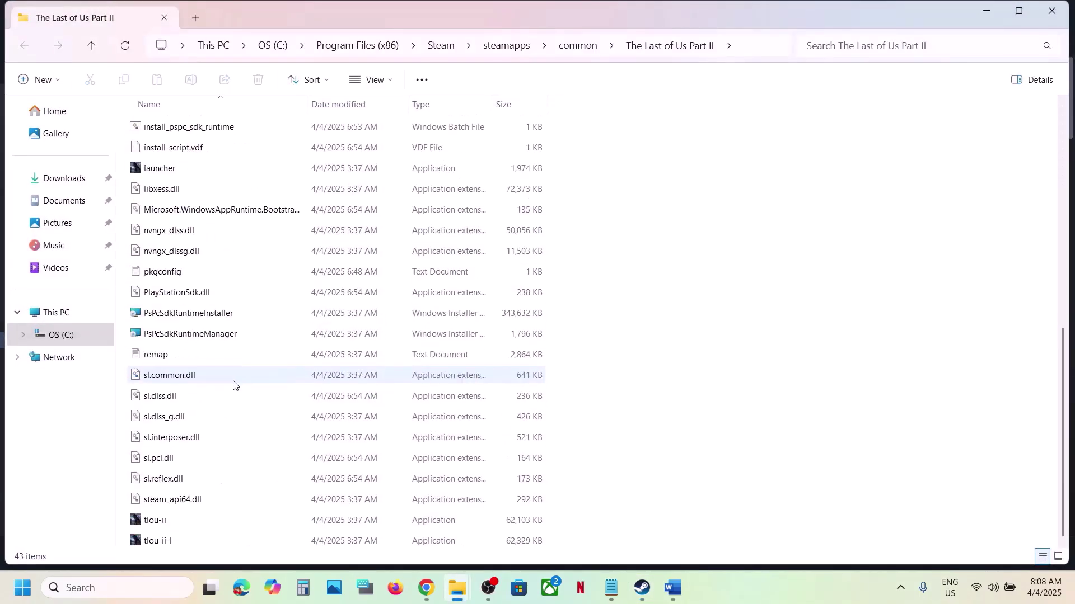
pyautogui.click(174, 153)
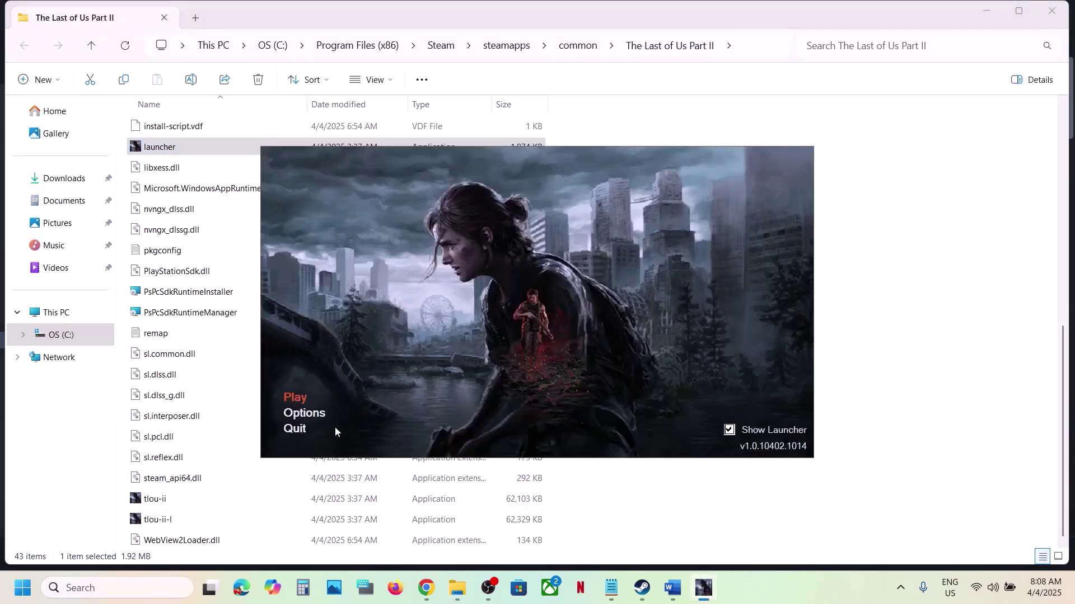
pyautogui.click(300, 429)
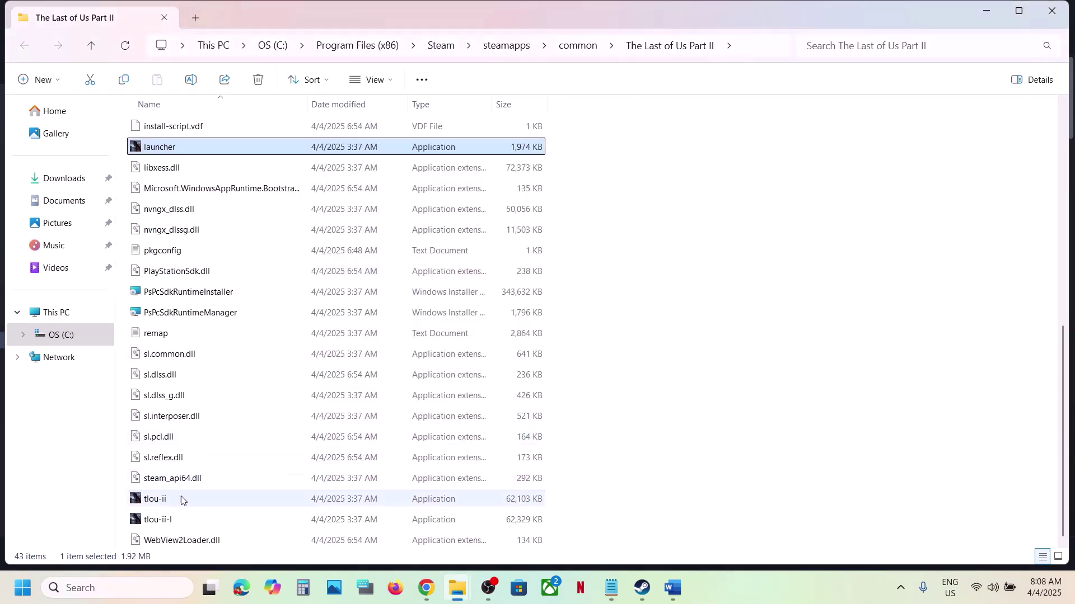
# Open the Properties dialog of the tlou-ii executable.
pyautogui.click(168, 504)
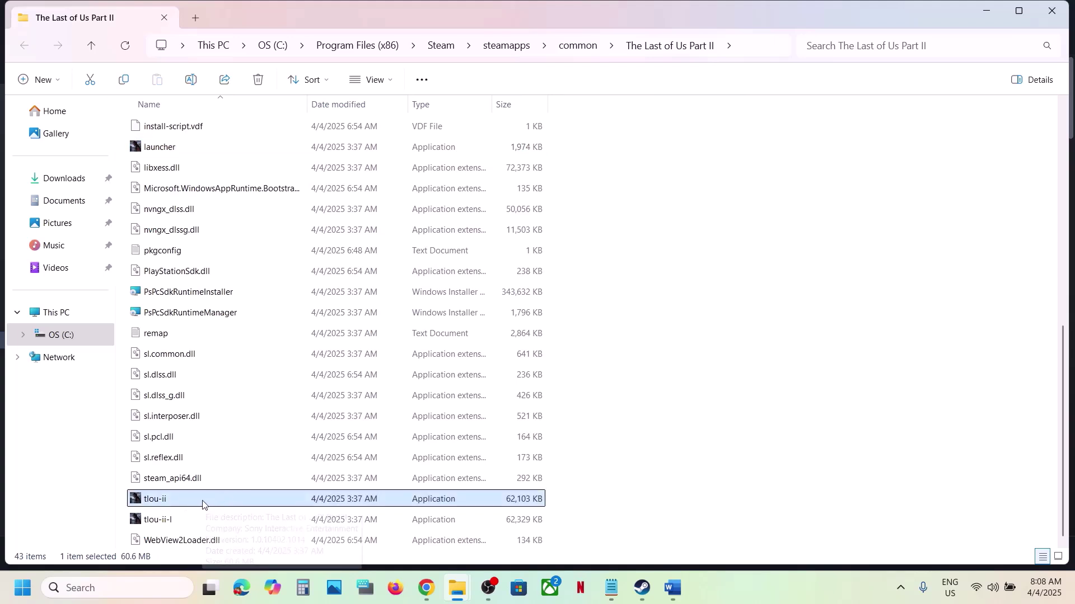
pyautogui.click(162, 525)
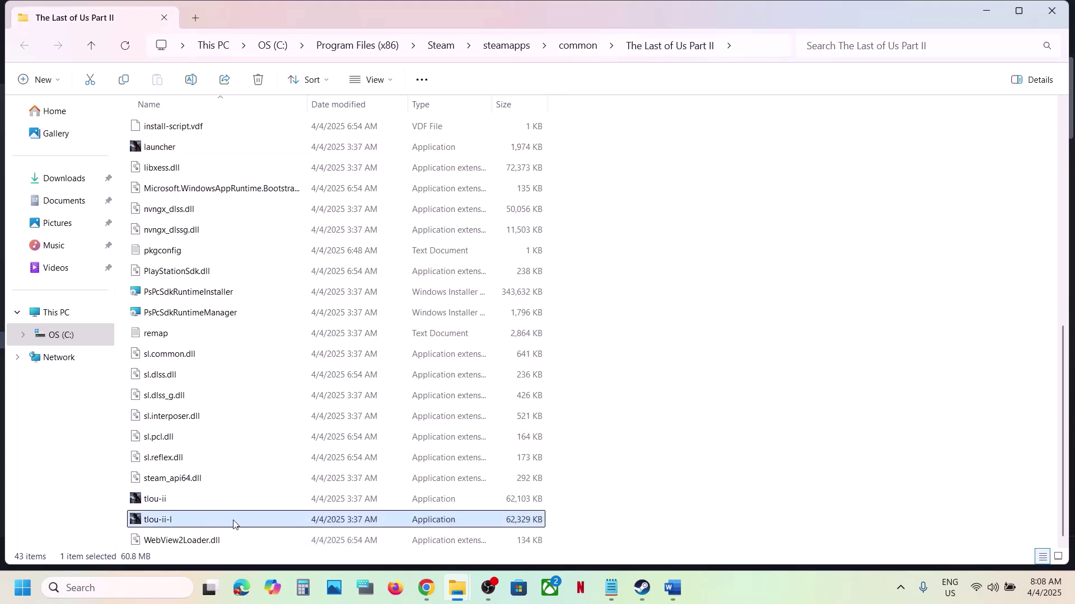
pyautogui.click(164, 505)
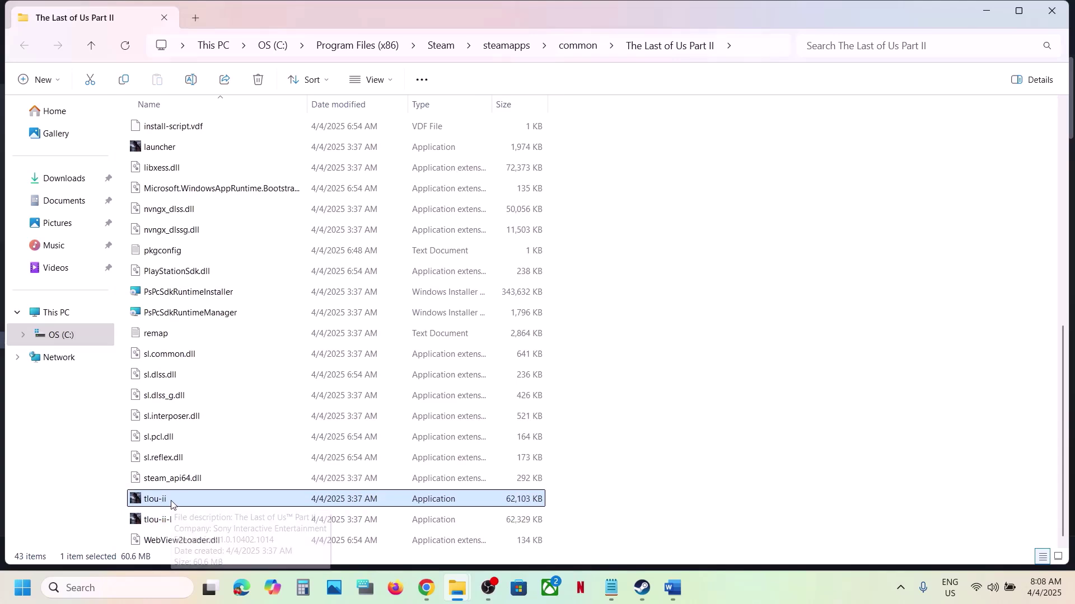
pyautogui.rightClick(171, 504)
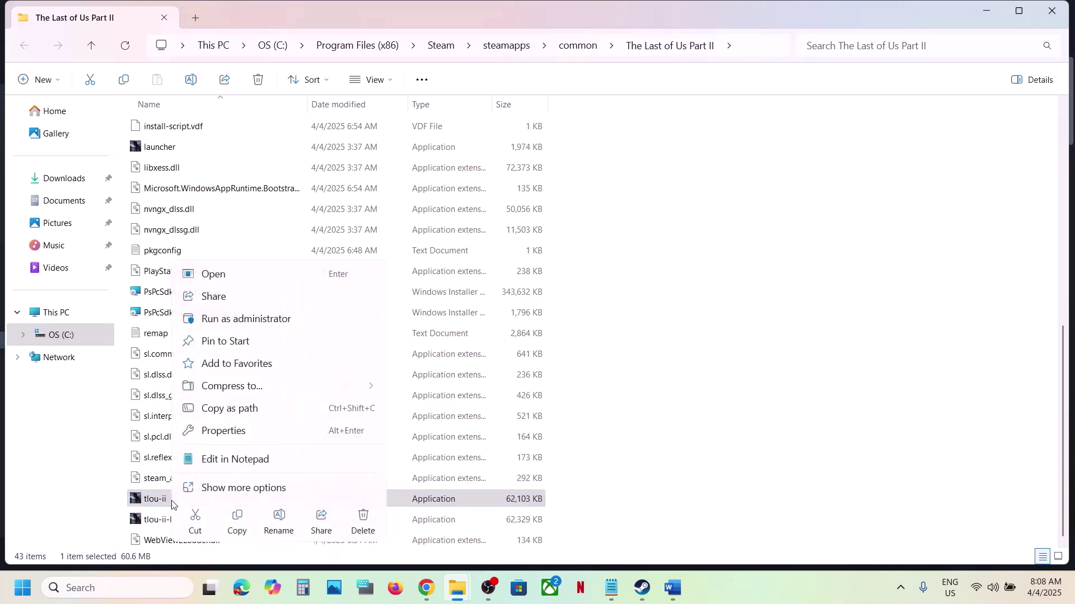
pyautogui.rightClick(147, 505)
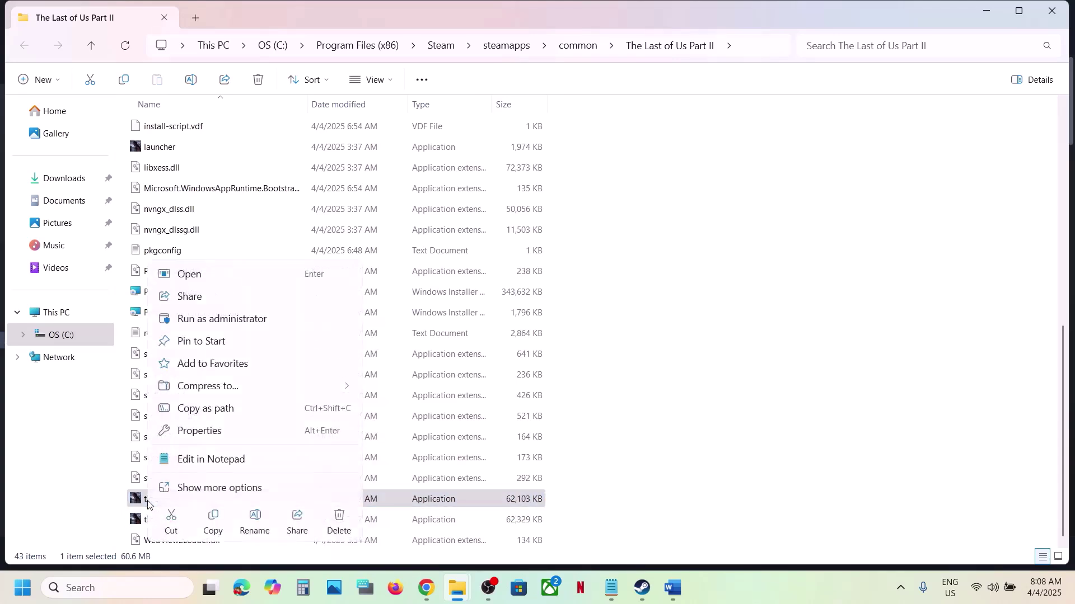
pyautogui.click(219, 431)
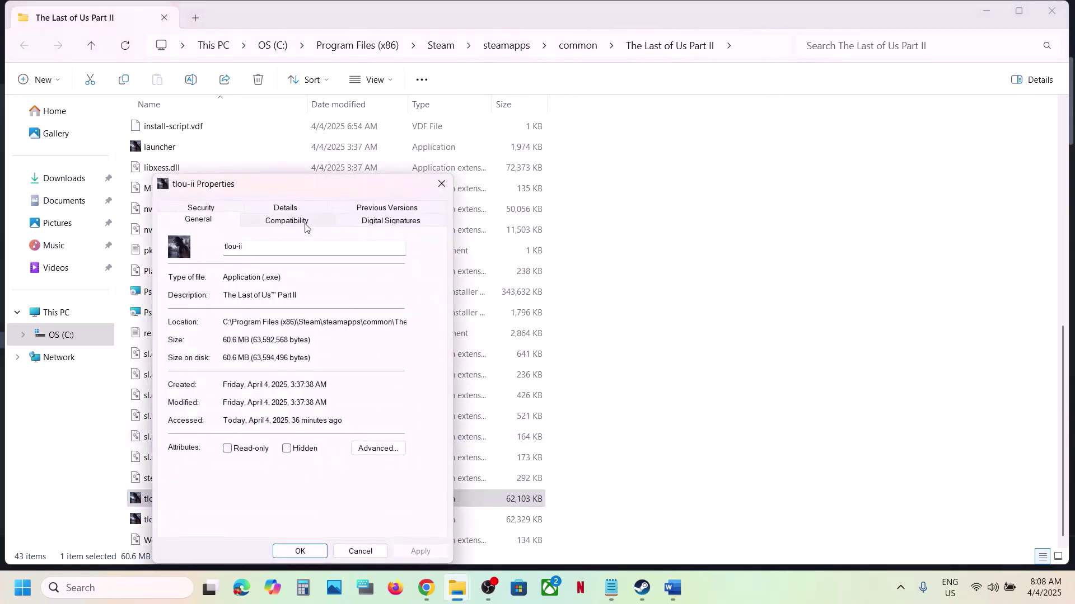
# On tlou-ii's Compatibility tab, save the run as administrator setting and close the dialog.
pyautogui.click(307, 224)
pyautogui.moveTo(331, 188); pyautogui.dragTo(433, 78)
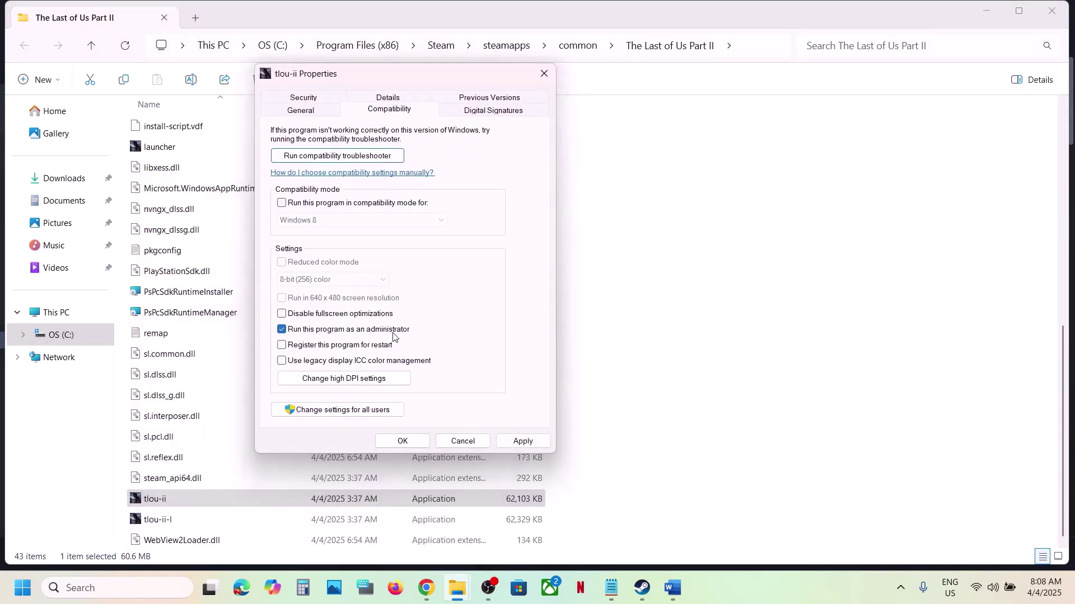
pyautogui.click(520, 441)
pyautogui.click(402, 442)
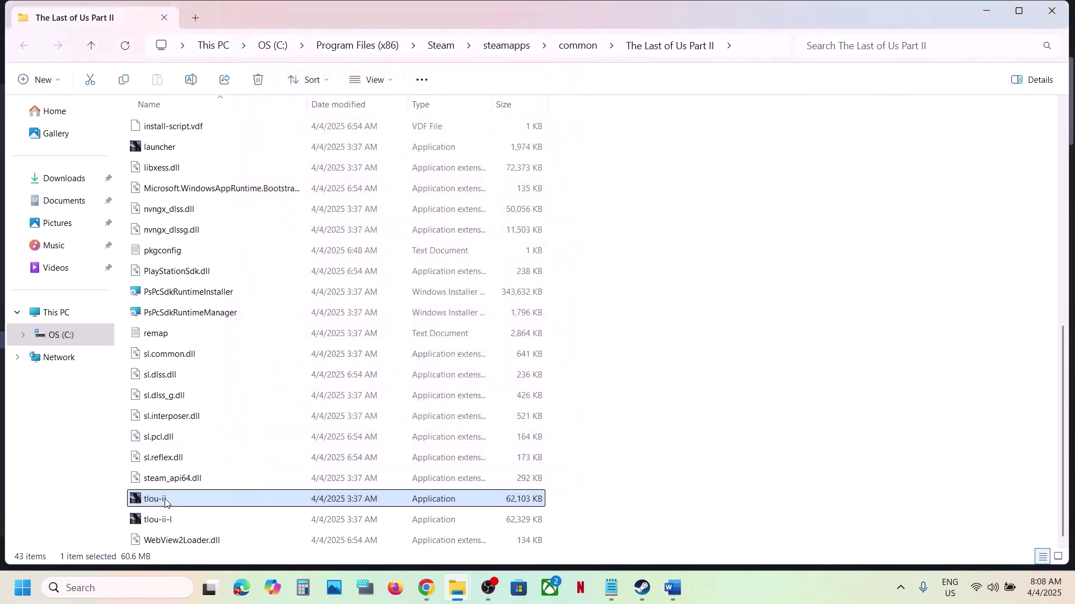
# Turn on compatibility mode for tlou-ii and apply the Windows 8 and administrator settings.
pyautogui.rightClick(166, 503)
pyautogui.click(249, 428)
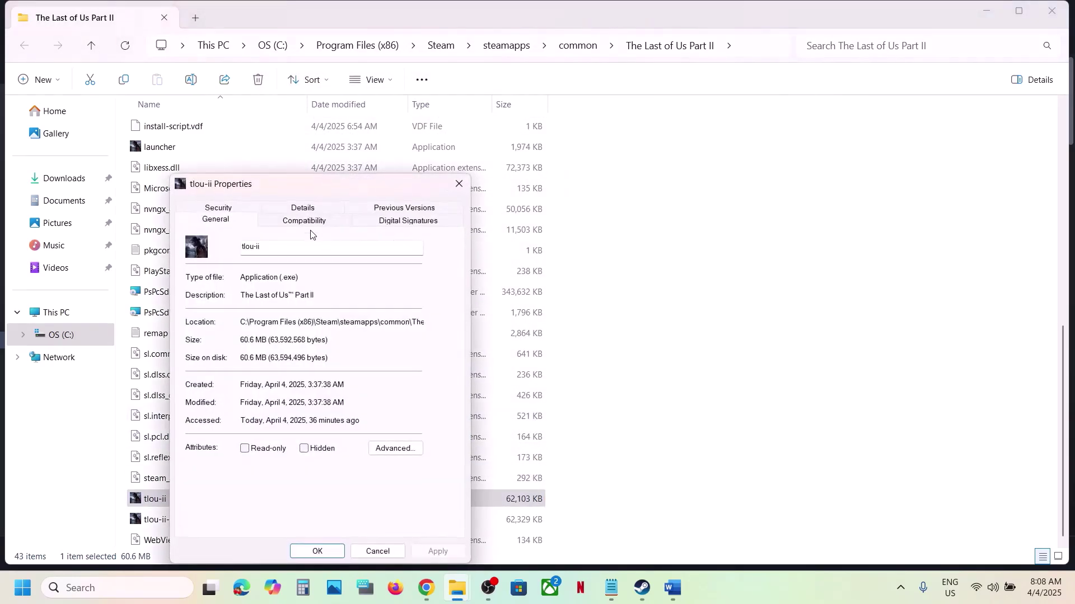
pyautogui.click(306, 221)
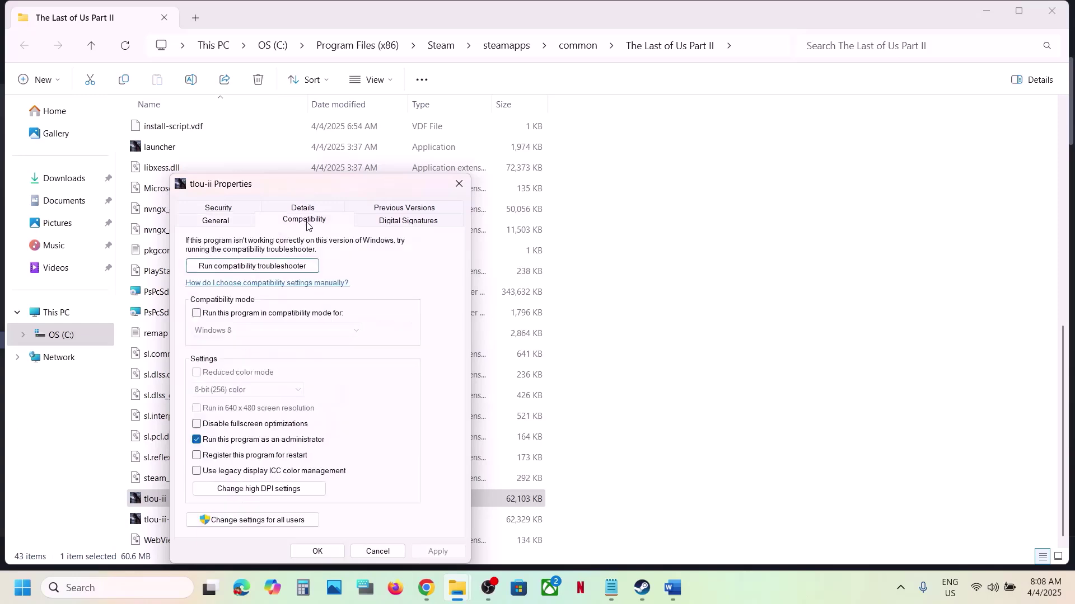
pyautogui.click(196, 315)
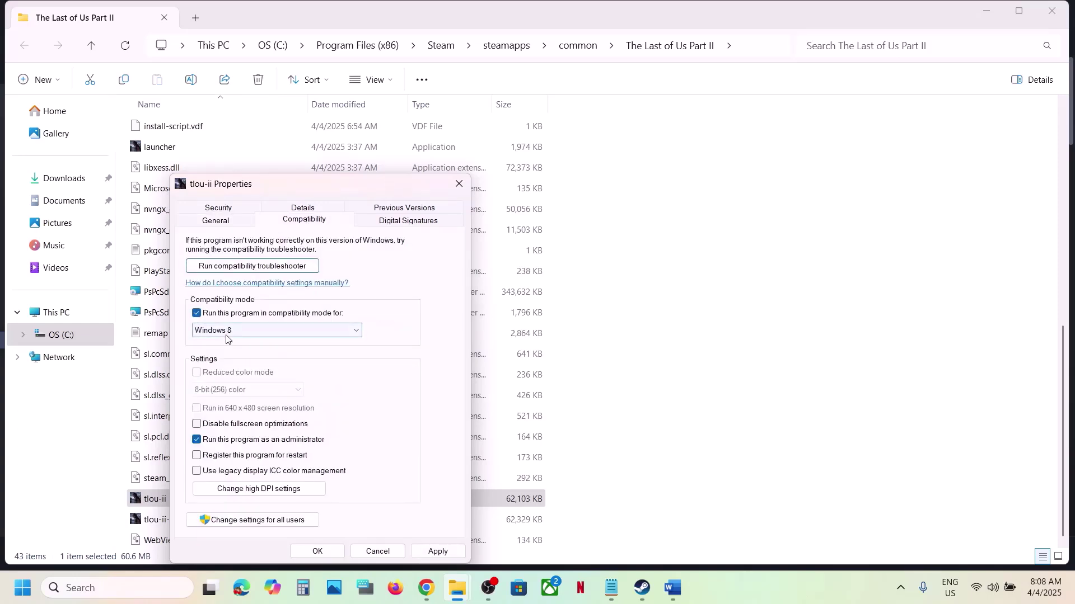
pyautogui.click(439, 552)
pyautogui.click(317, 552)
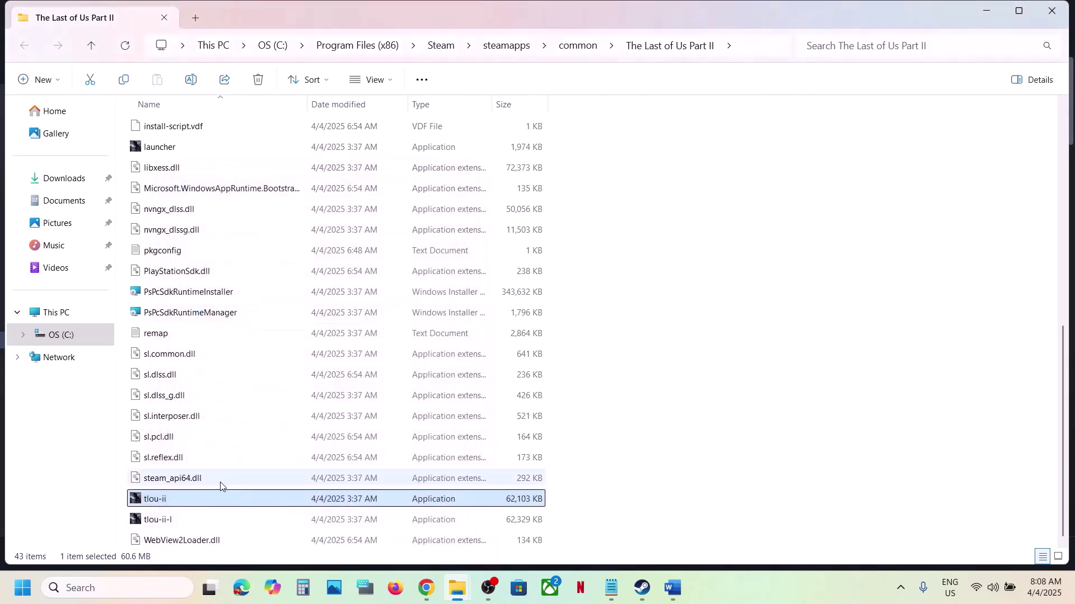
# Set tlou-ii's compatibility mode to Windows 7 and apply it.
pyautogui.rightClick(199, 500)
pyautogui.click(249, 424)
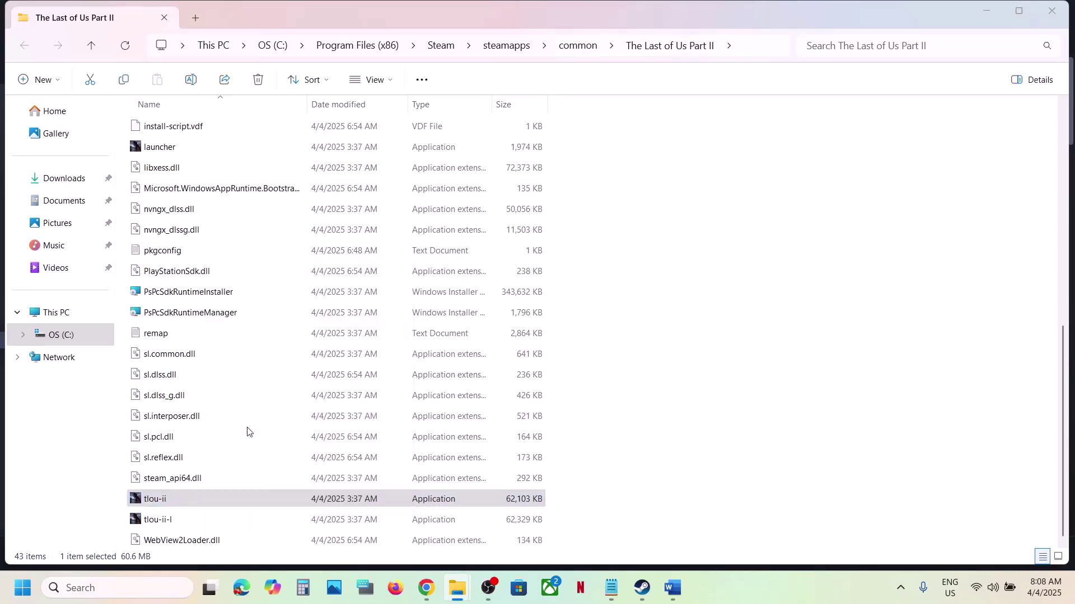
pyautogui.click(345, 221)
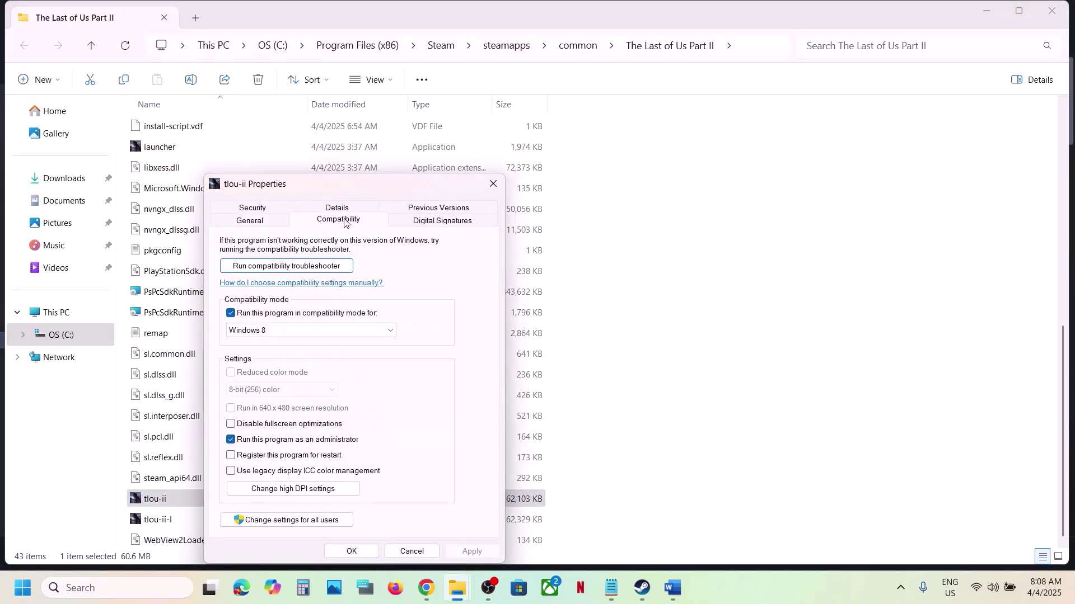
pyautogui.click(279, 331)
pyautogui.click(278, 374)
pyautogui.click(471, 551)
pyautogui.click(352, 551)
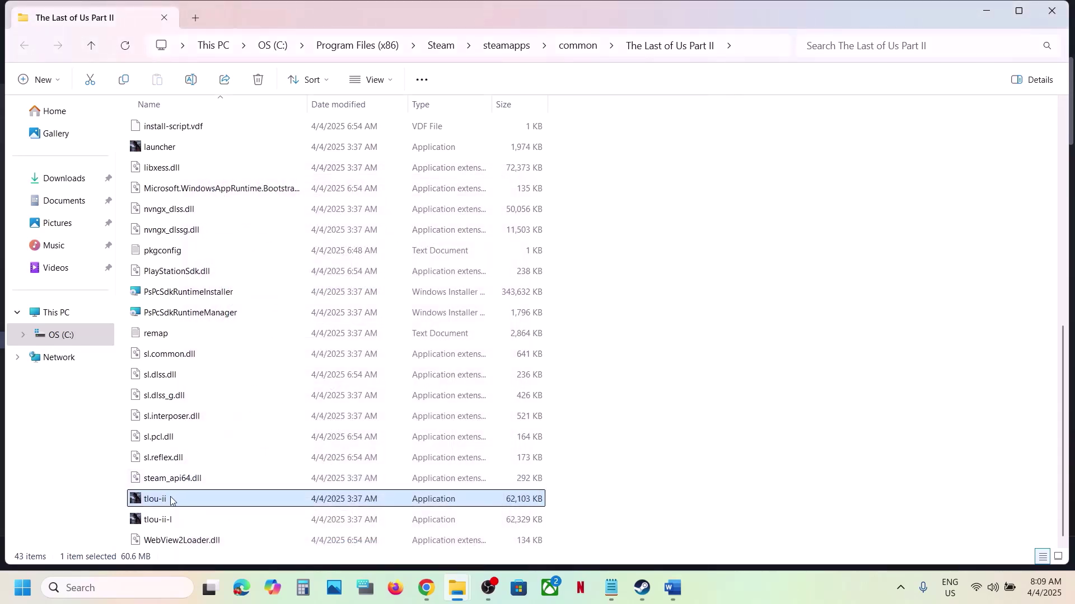
# Clear tlou-ii's compatibility mode, fullscreen and administrator options, apply, and return to the Word guide.
pyautogui.click(153, 521)
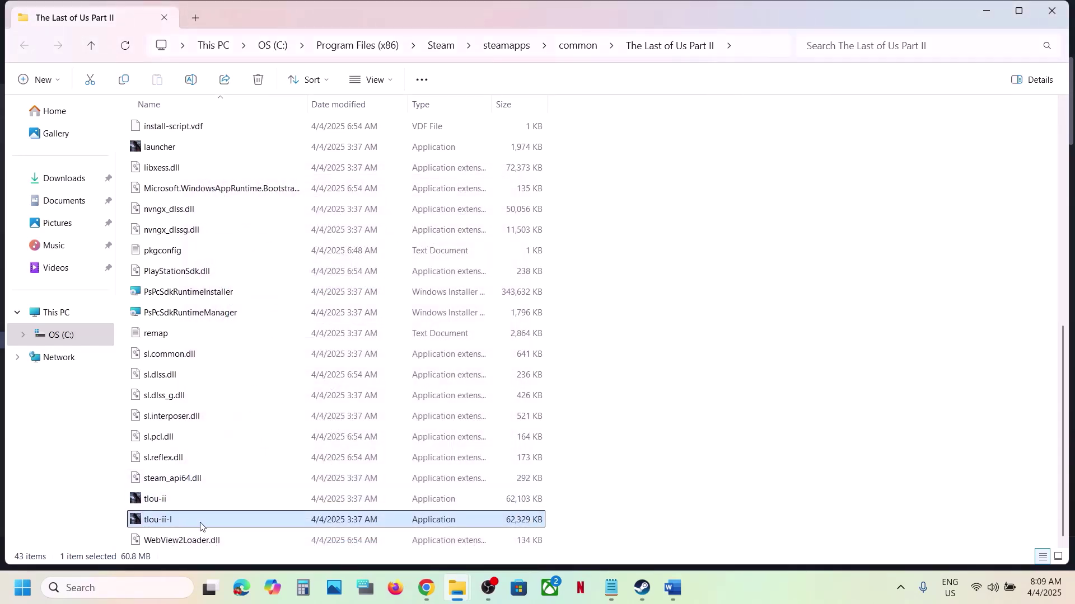
pyautogui.click(165, 503)
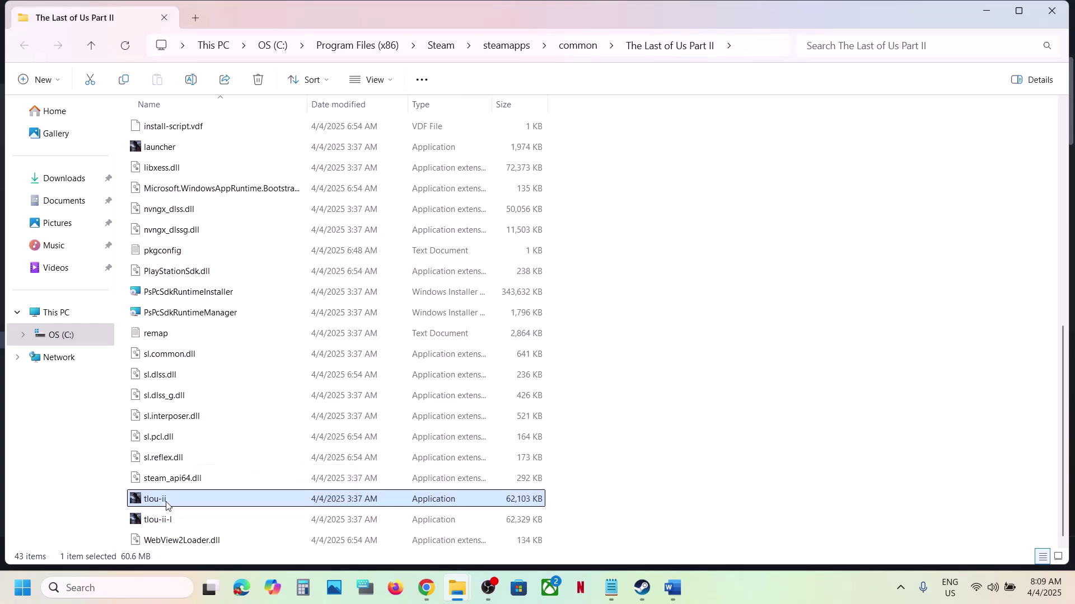
pyautogui.rightClick(166, 505)
pyautogui.click(236, 432)
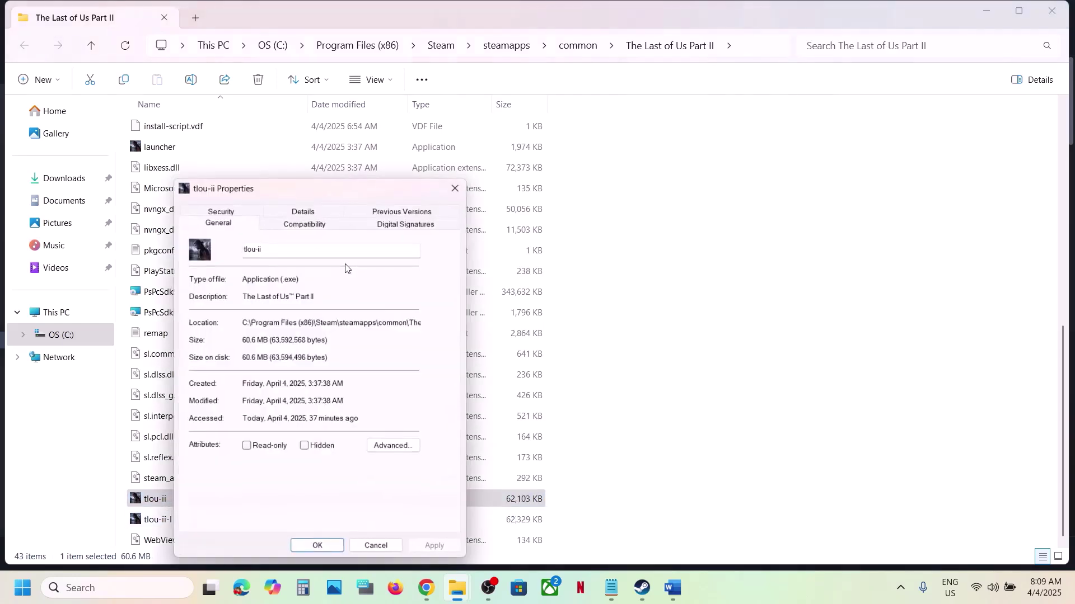
pyautogui.click(297, 225)
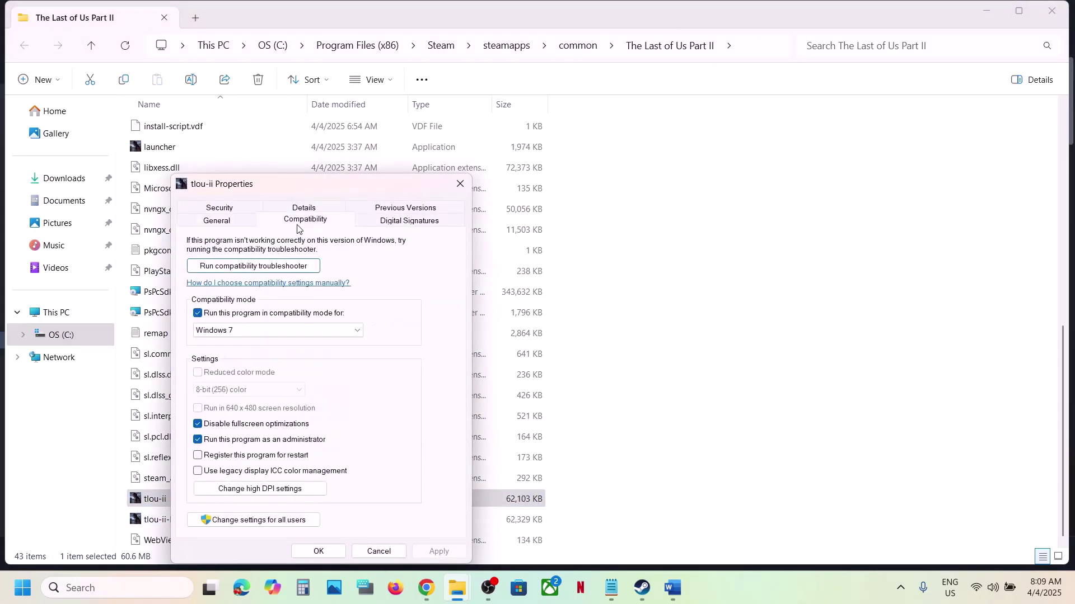
pyautogui.click(198, 314)
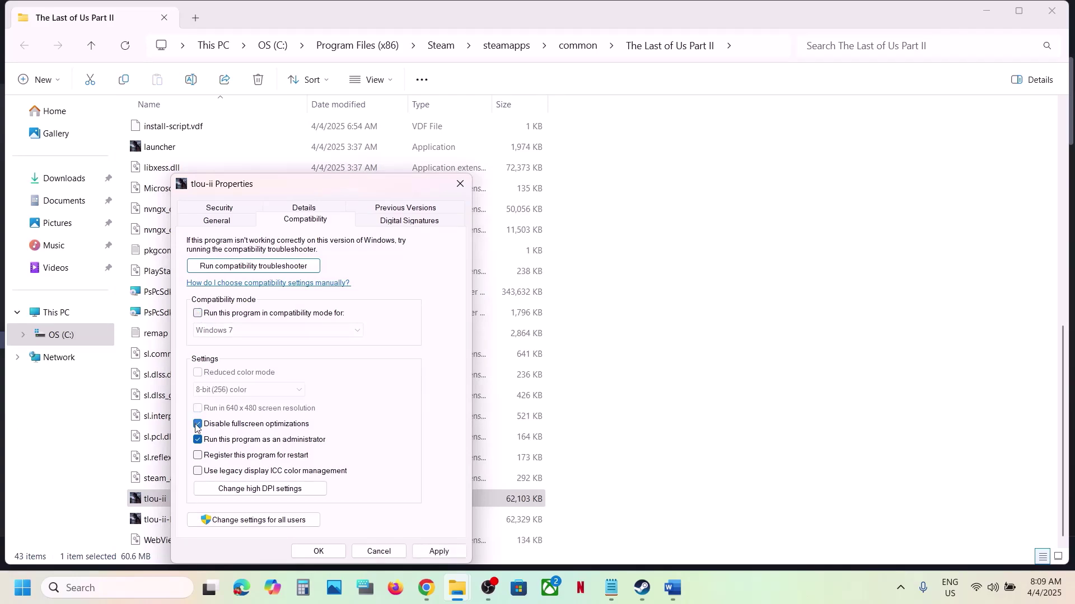
pyautogui.click(439, 551)
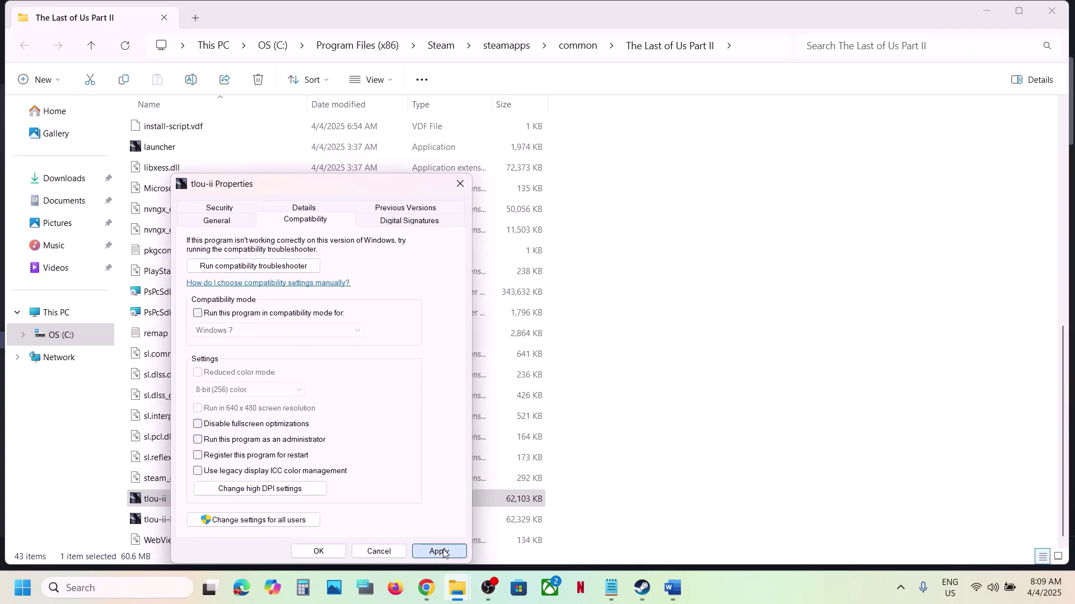
pyautogui.click(318, 551)
pyautogui.click(150, 519)
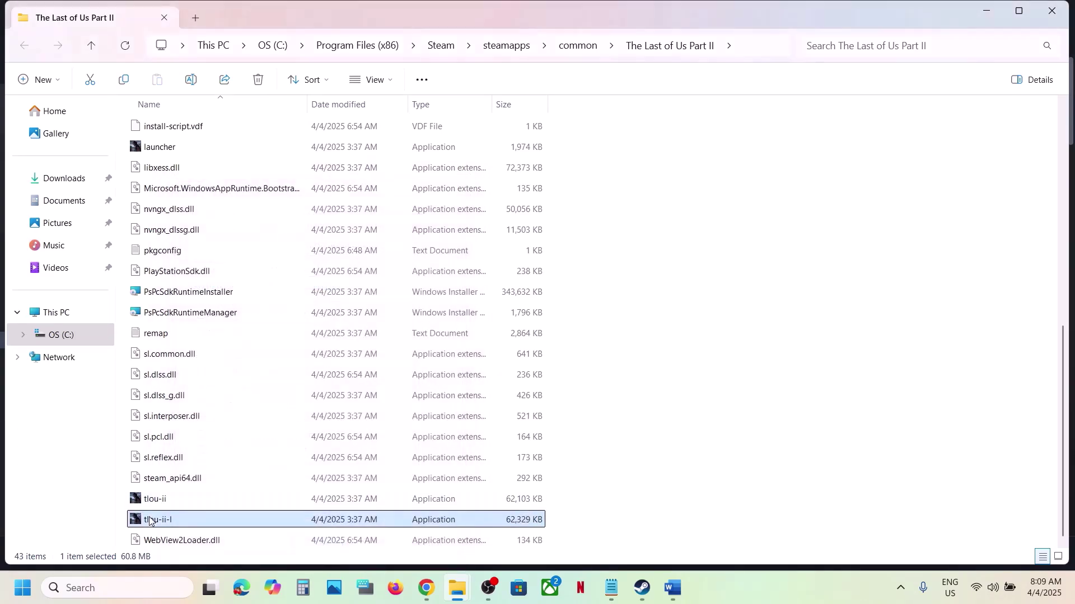
pyautogui.click(645, 591)
pyautogui.click(673, 588)
# Highlight Step 5's Frame Generation, Nvidia Reflex and Dynamic Resolution Scaling settings, minimise Word, and launch the game.
pyautogui.scroll(-4, 430, 314)
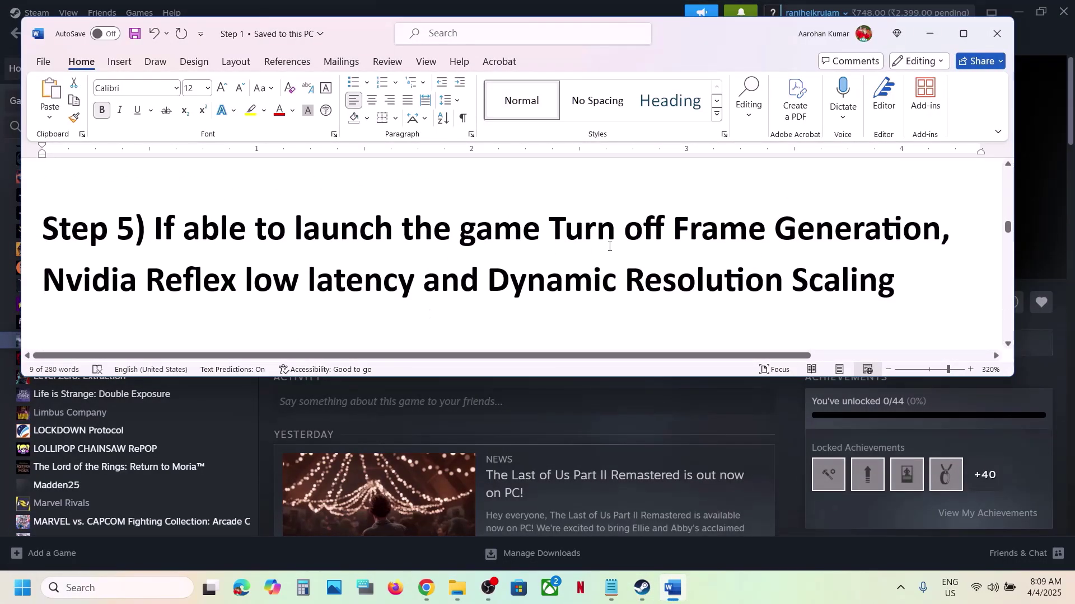
pyautogui.moveTo(549, 231); pyautogui.dragTo(940, 231)
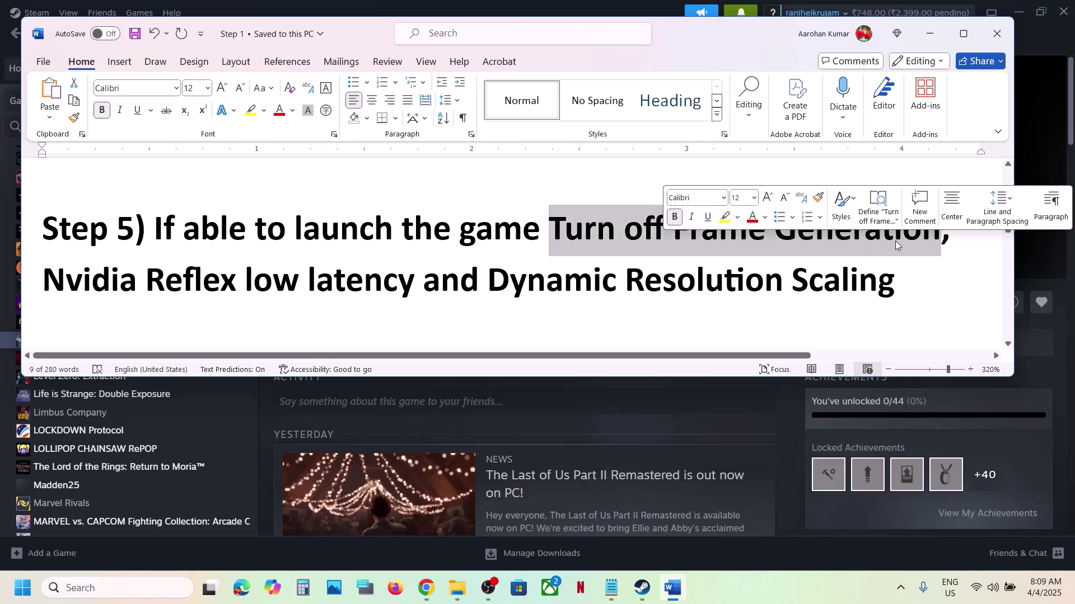
pyautogui.moveTo(47, 289); pyautogui.dragTo(423, 292)
pyautogui.click(516, 291)
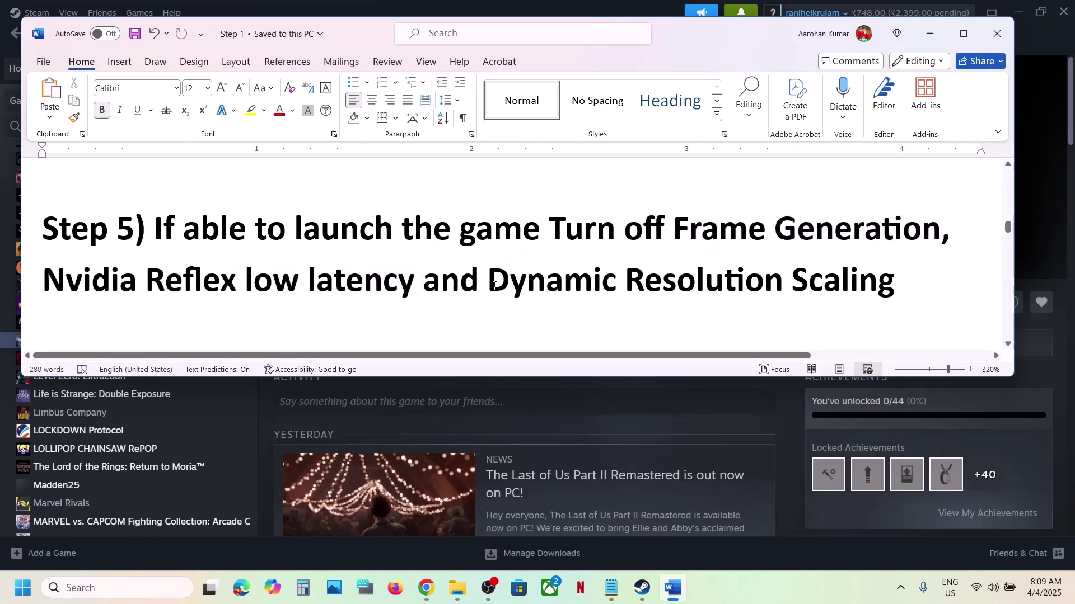
pyautogui.moveTo(492, 285); pyautogui.dragTo(894, 286)
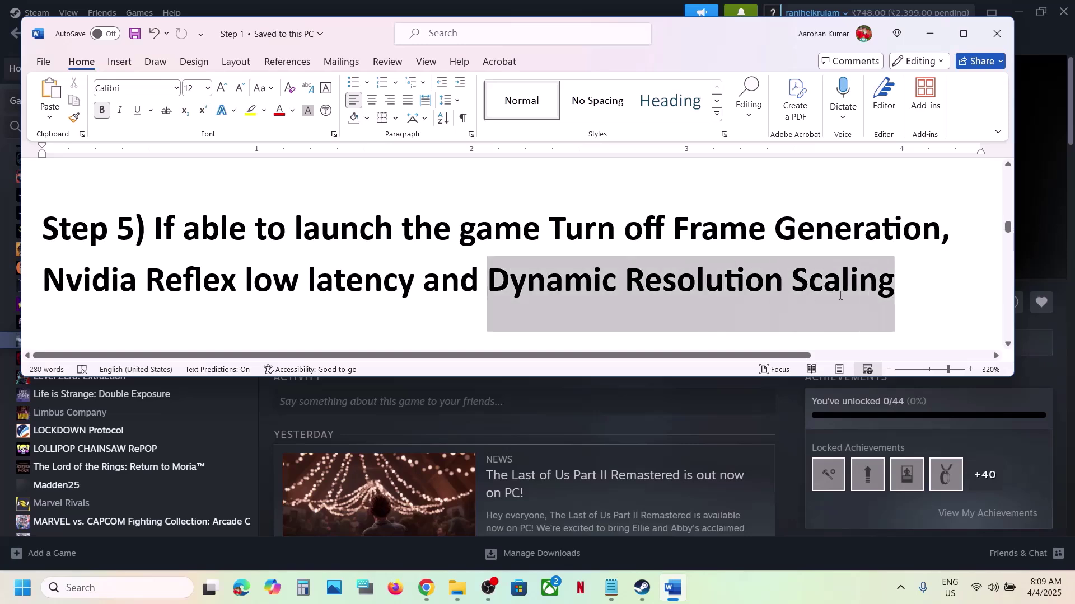
pyautogui.click(932, 32)
pyautogui.click(312, 302)
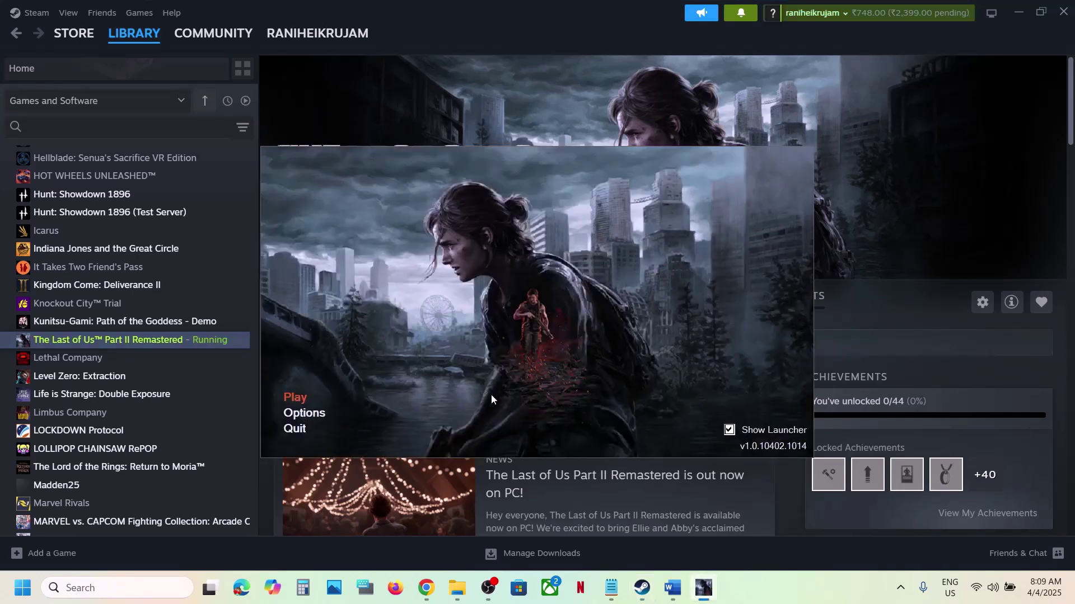
# In launcher Options, set NVIDIA Reflex Low Latency, Frame Generation and Dynamic Resolution Scaling to Off.
pyautogui.click(306, 416)
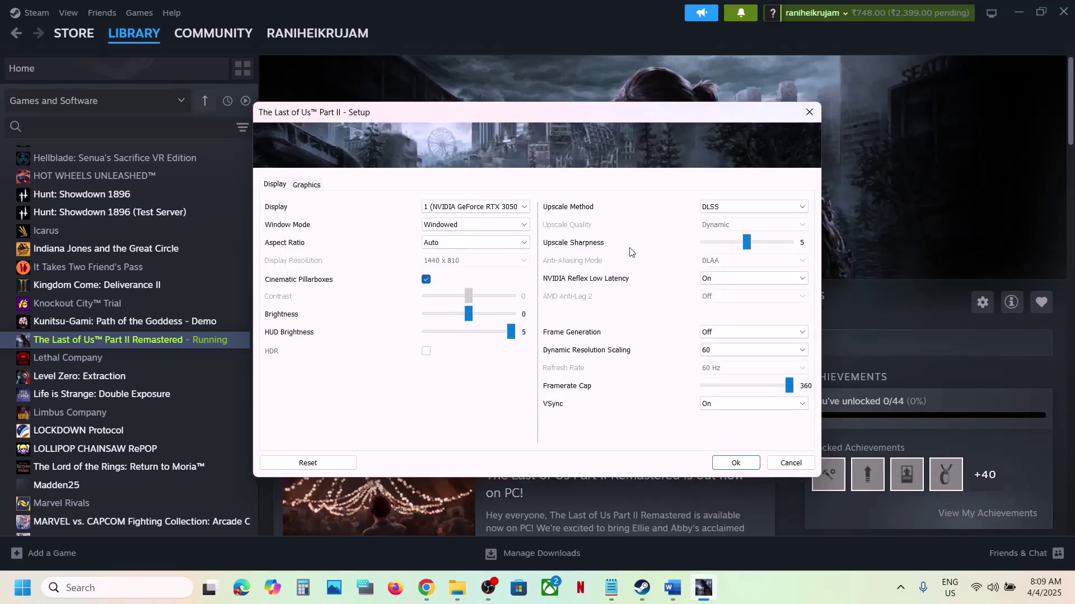
pyautogui.click(714, 282)
pyautogui.click(726, 293)
pyautogui.click(706, 333)
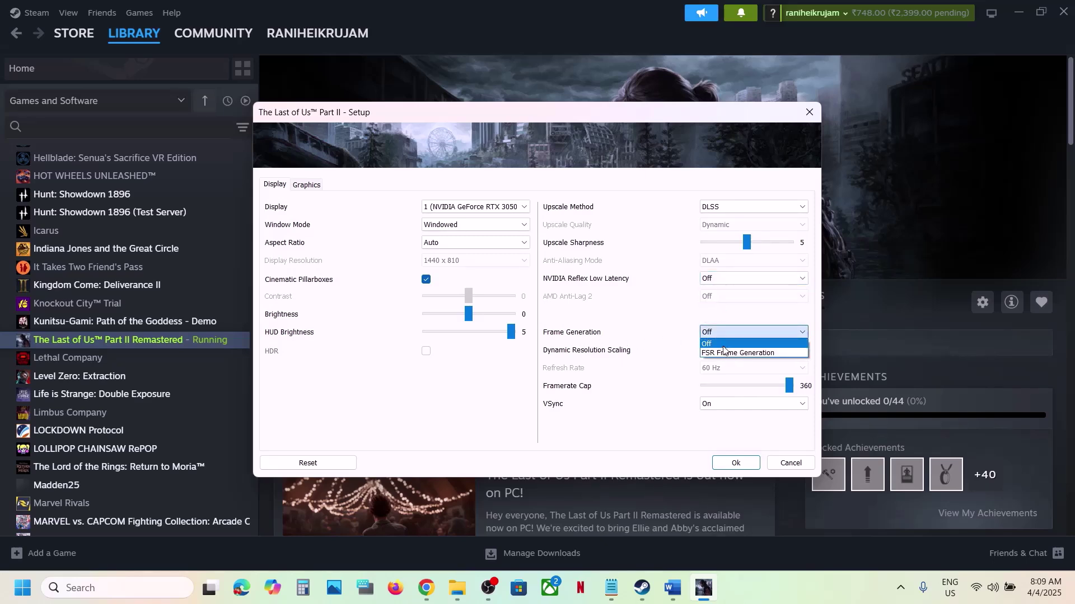
pyautogui.click(724, 345)
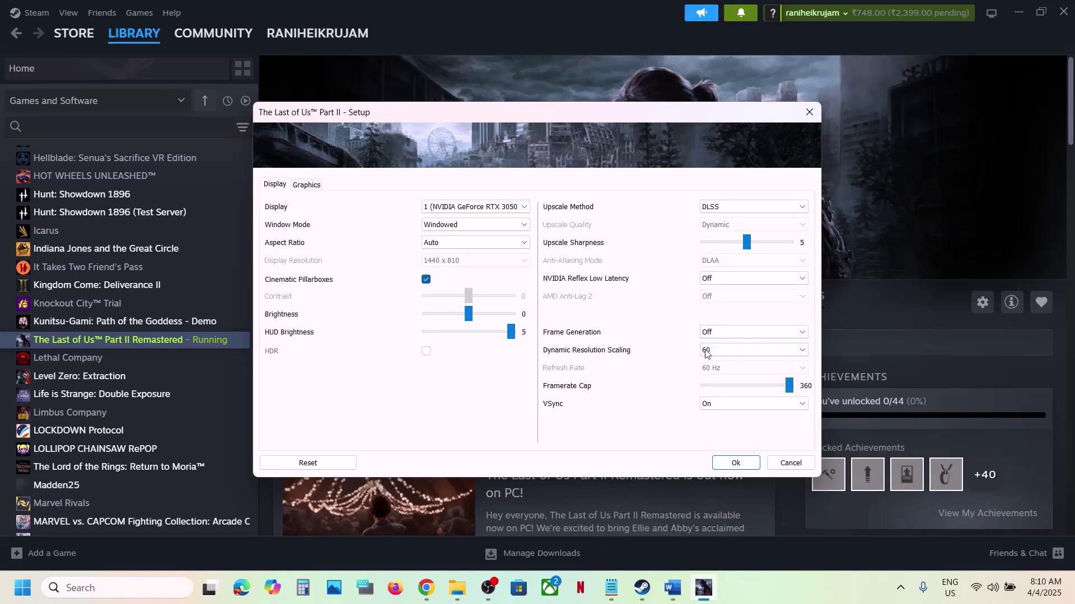
pyautogui.click(725, 351)
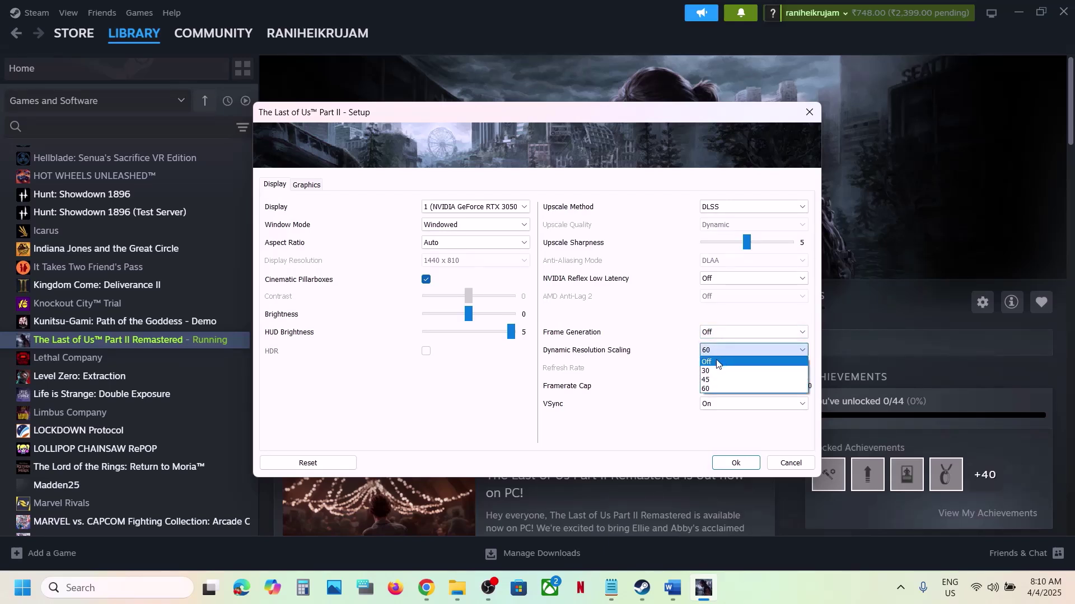
pyautogui.click(717, 363)
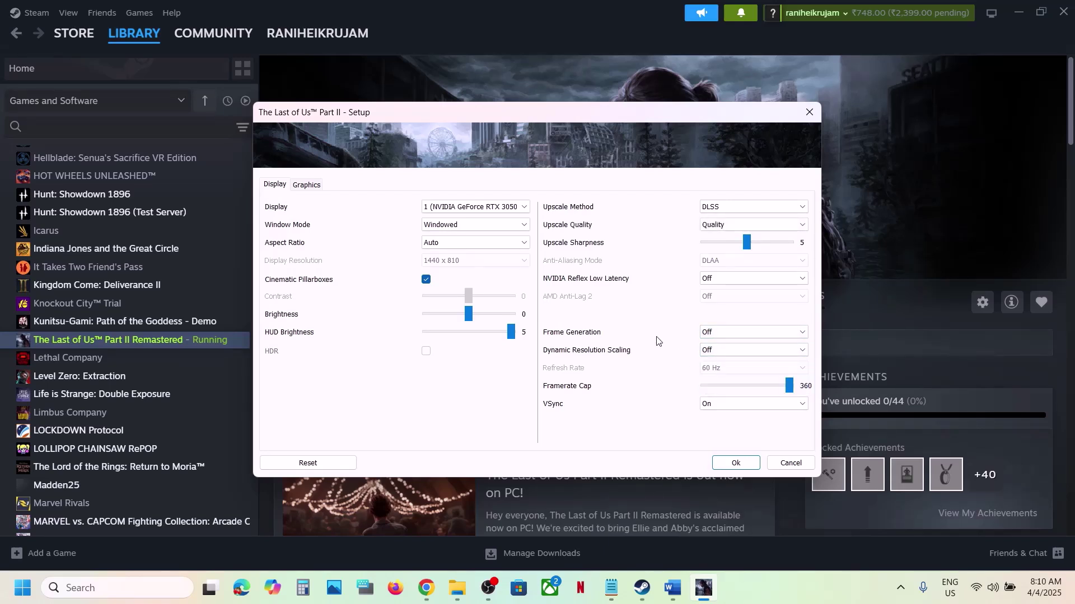
# Keep Windowed mode and the RTX 3050, save, quit the launcher, and show Word's Step 6.
pyautogui.click(499, 224)
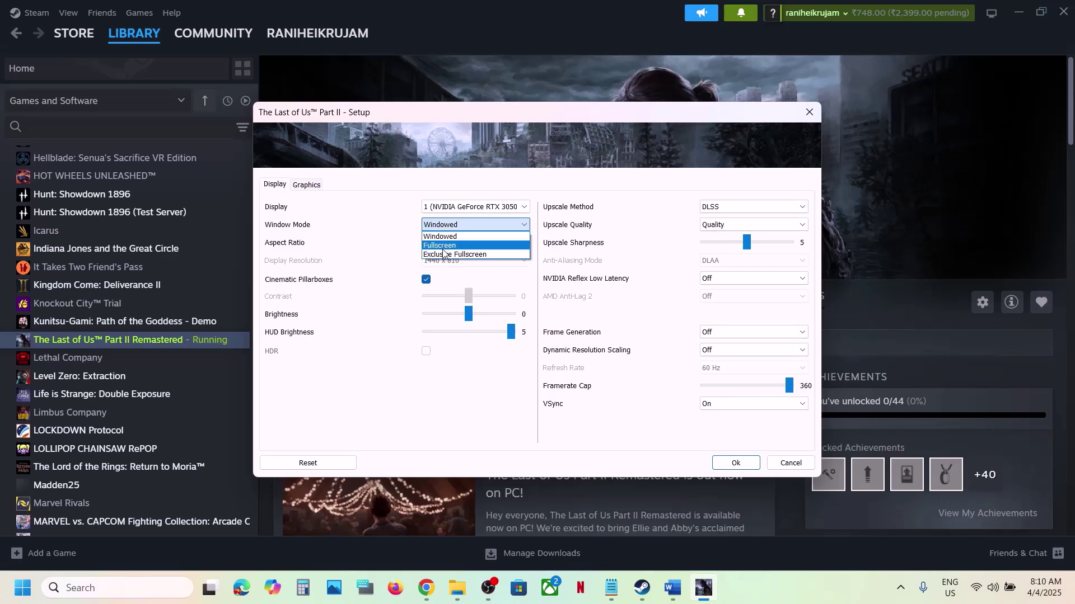
pyautogui.click(406, 241)
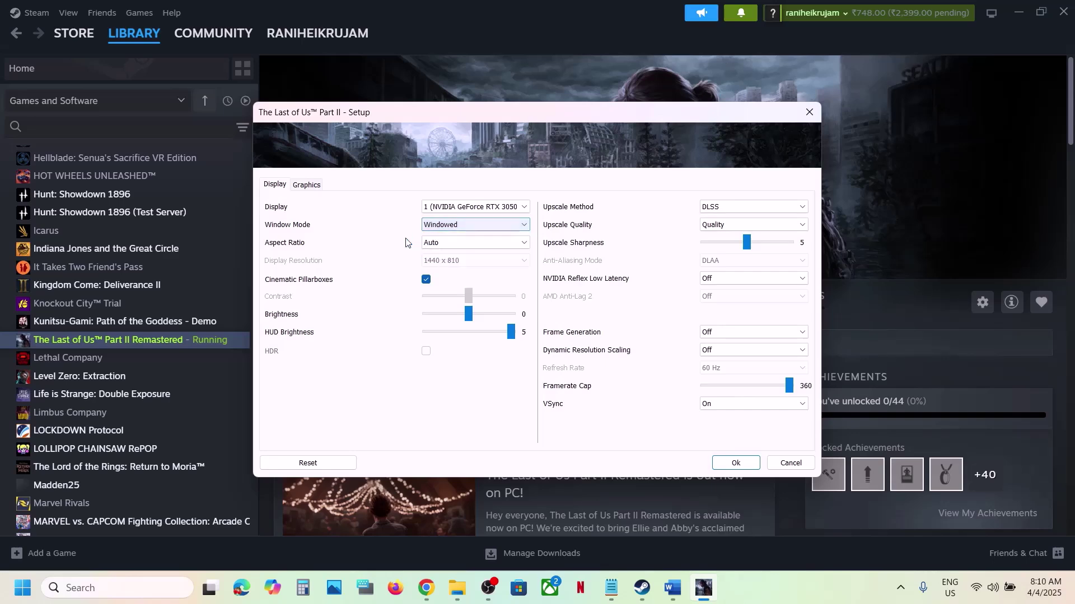
pyautogui.click(488, 209)
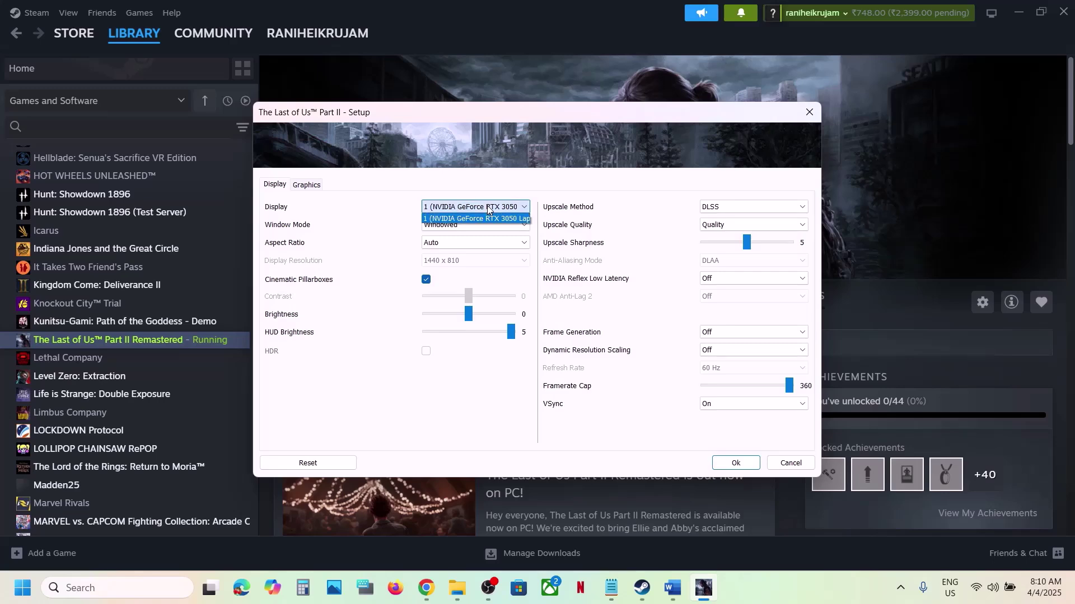
pyautogui.click(393, 246)
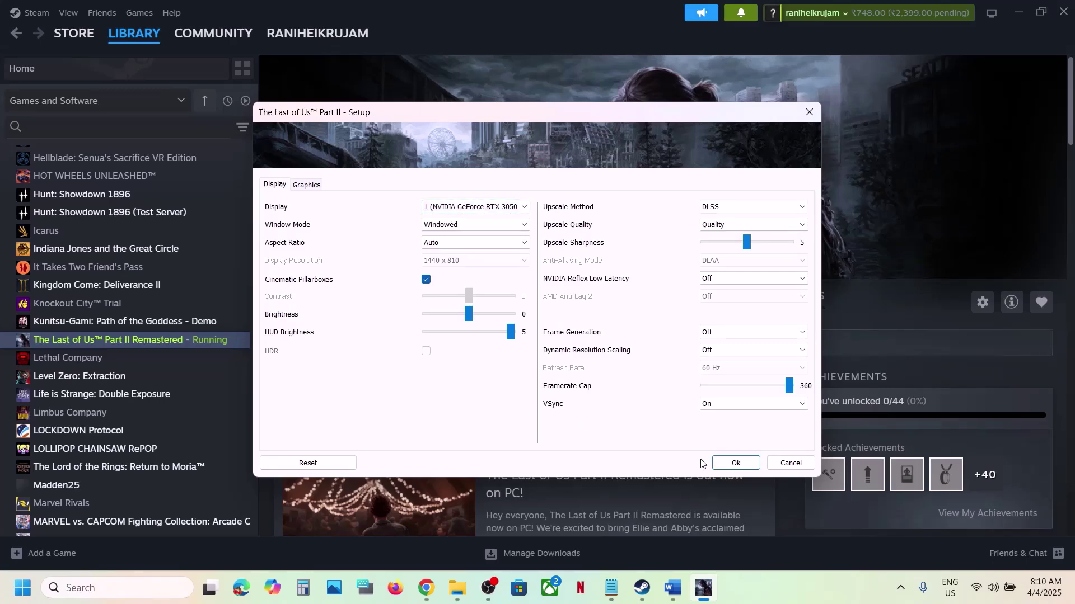
pyautogui.click(722, 463)
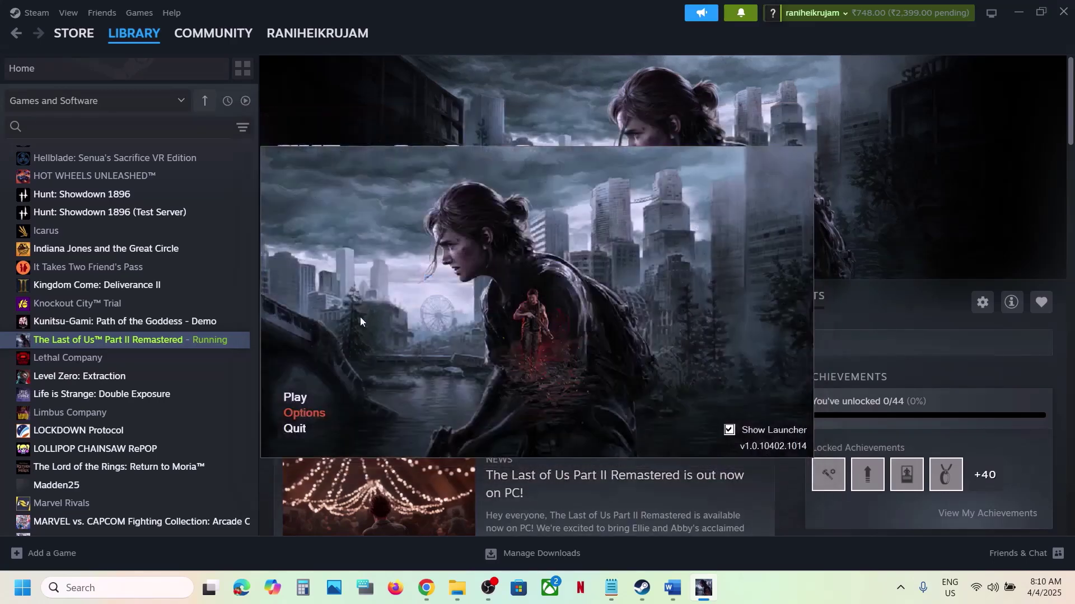
pyautogui.click(292, 430)
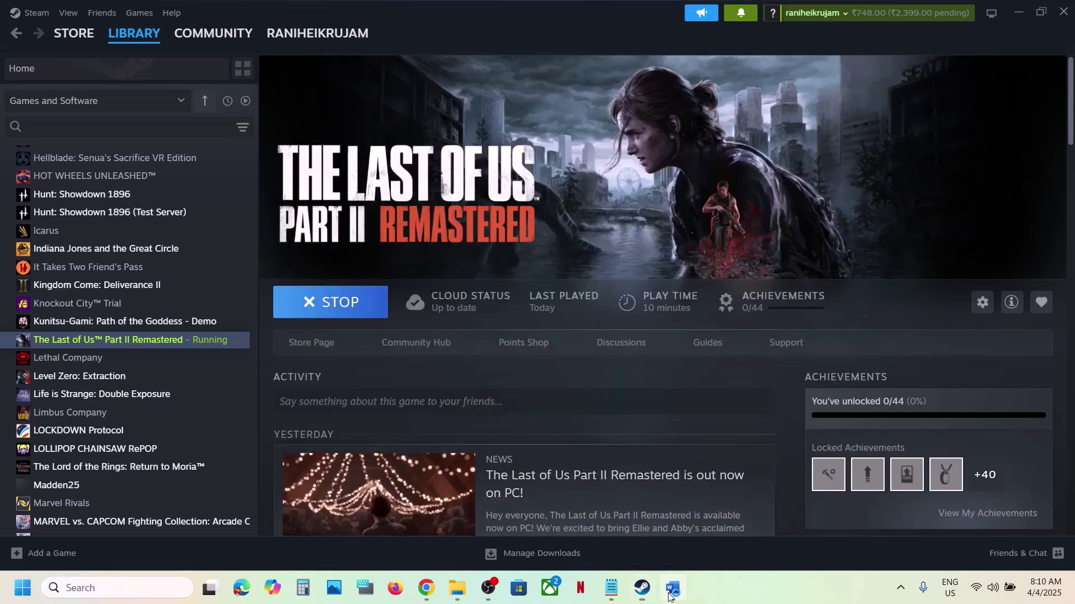
pyautogui.click(672, 587)
pyautogui.scroll(-5, 431, 303)
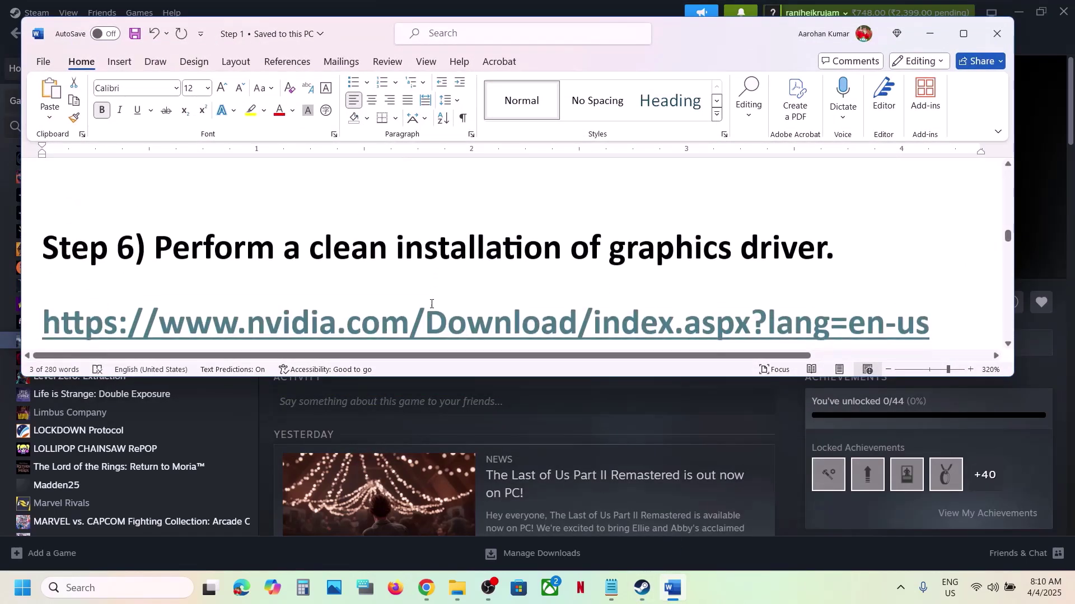